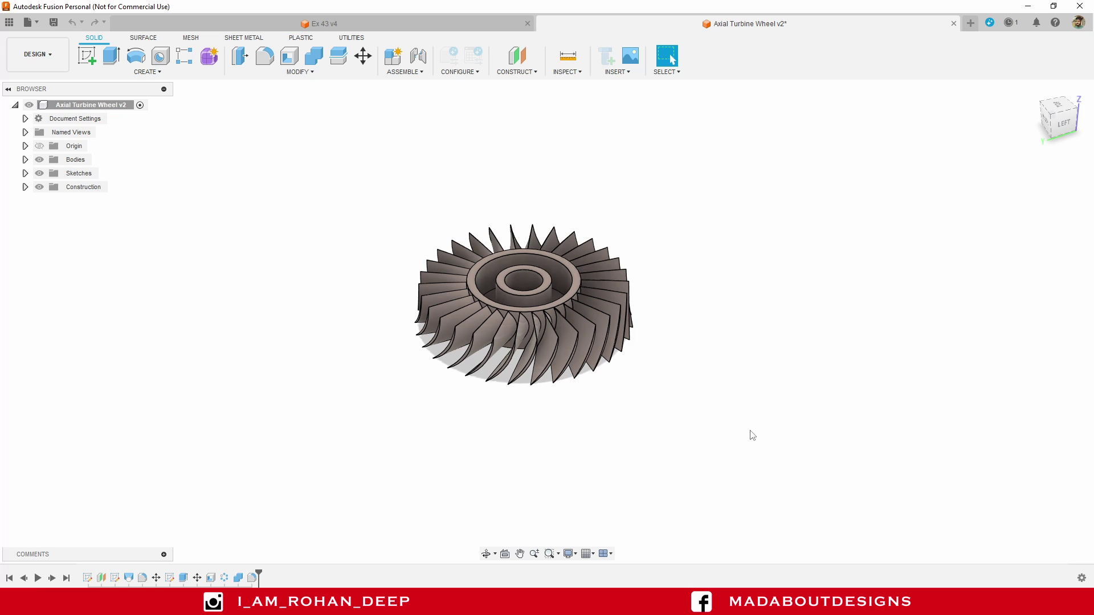
pyautogui.keyDown('shift'); pyautogui.moveTo(752, 436); pyautogui.dragTo(707, 403, button='middle'); pyautogui.keyUp('shift')
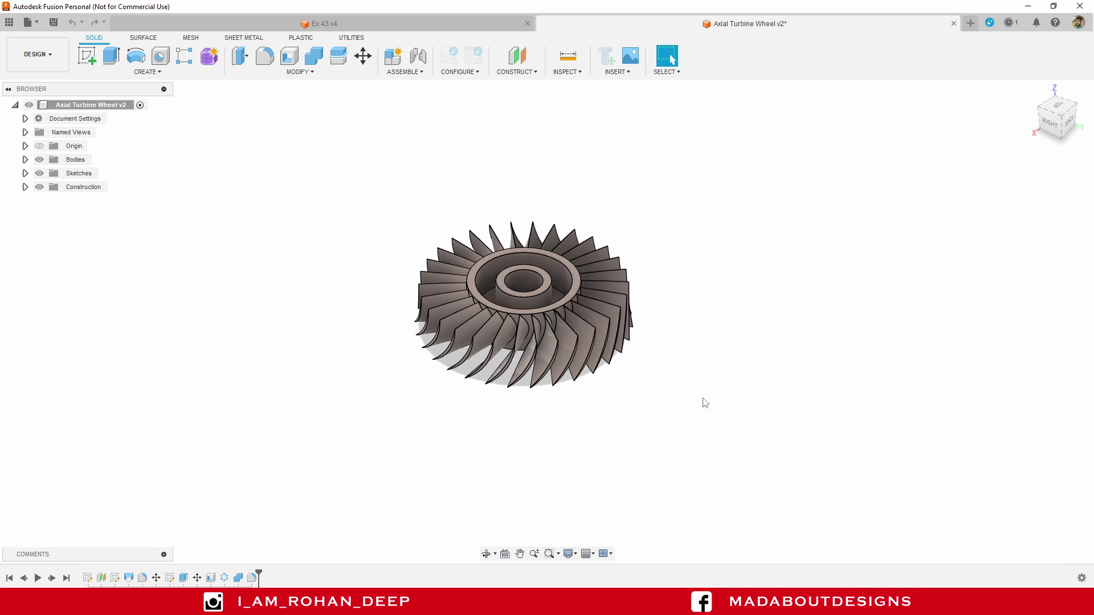
pyautogui.keyDown('shift'); pyautogui.moveTo(643, 410); pyautogui.dragTo(737, 416, button='middle'); pyautogui.keyUp('shift')
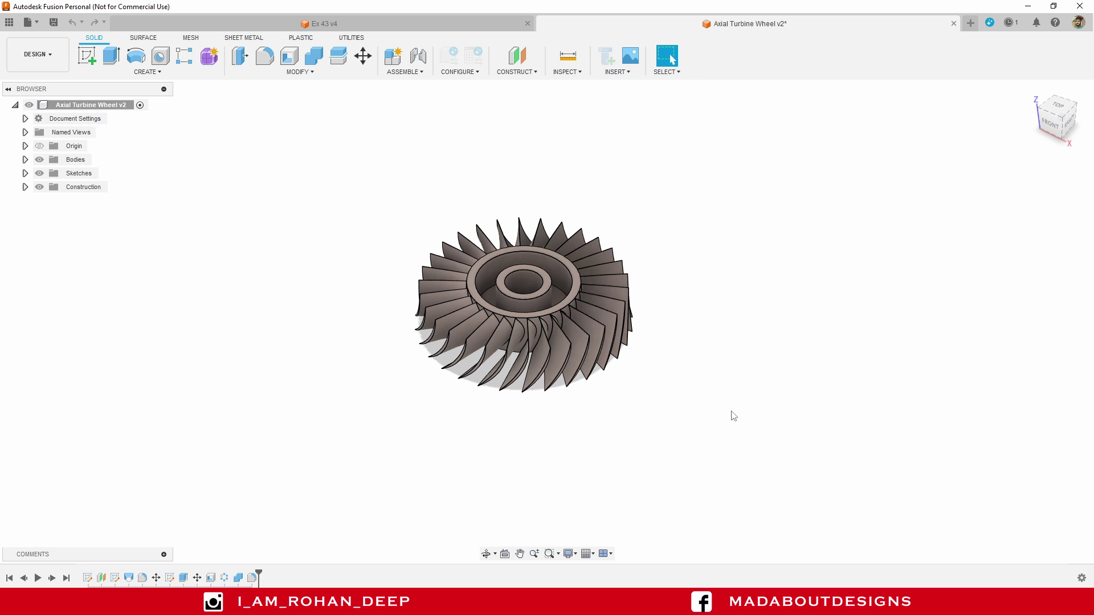
# Step: Create a new design and expand its document settings to check the units
pyautogui.click(38, 23)
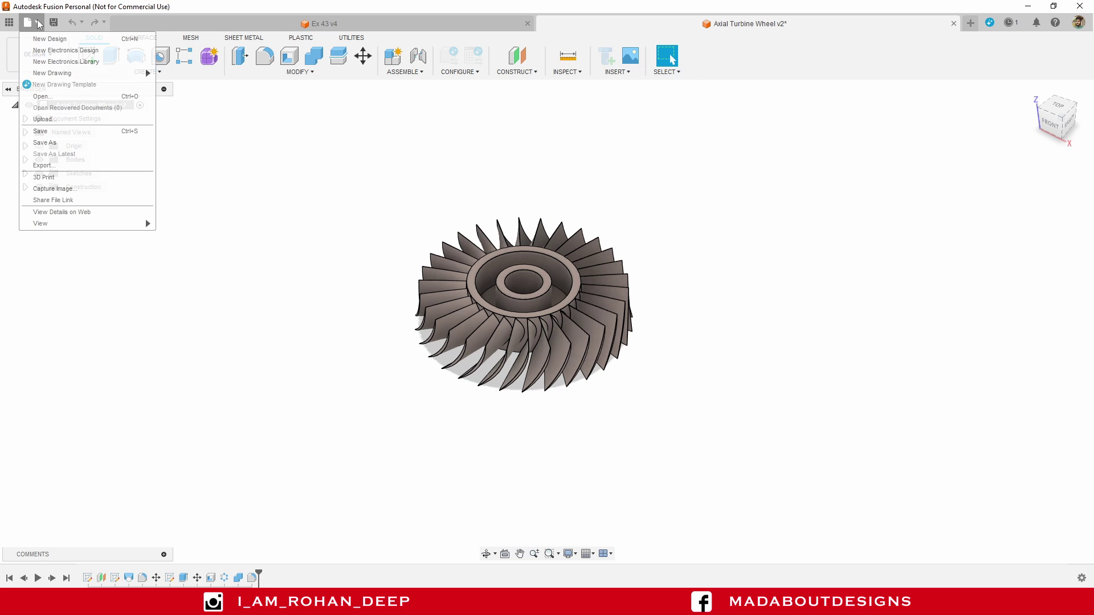
pyautogui.click(61, 40)
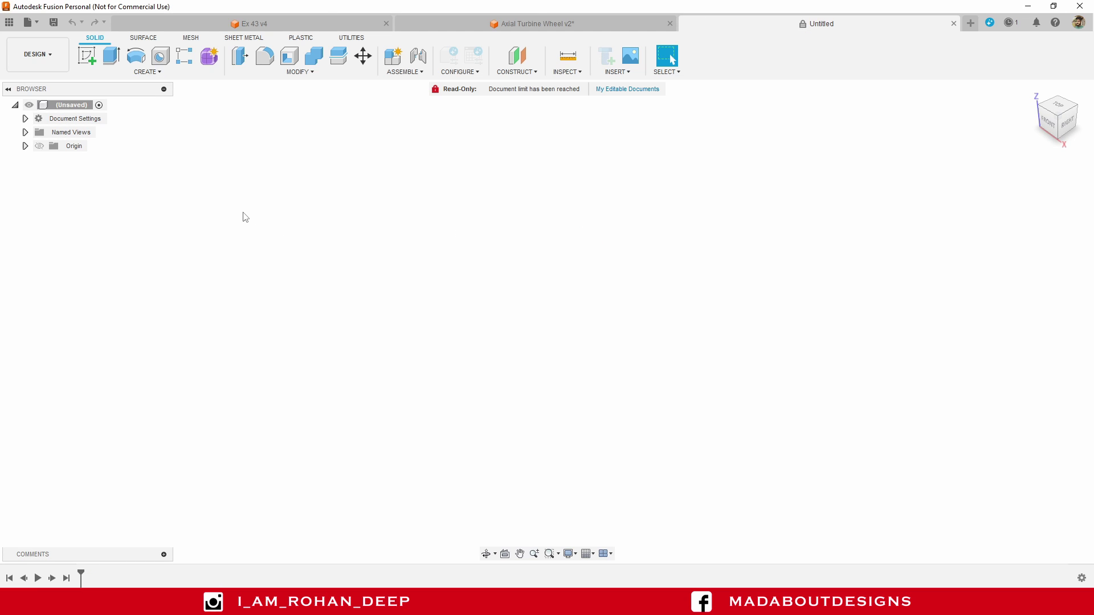
pyautogui.click(26, 118)
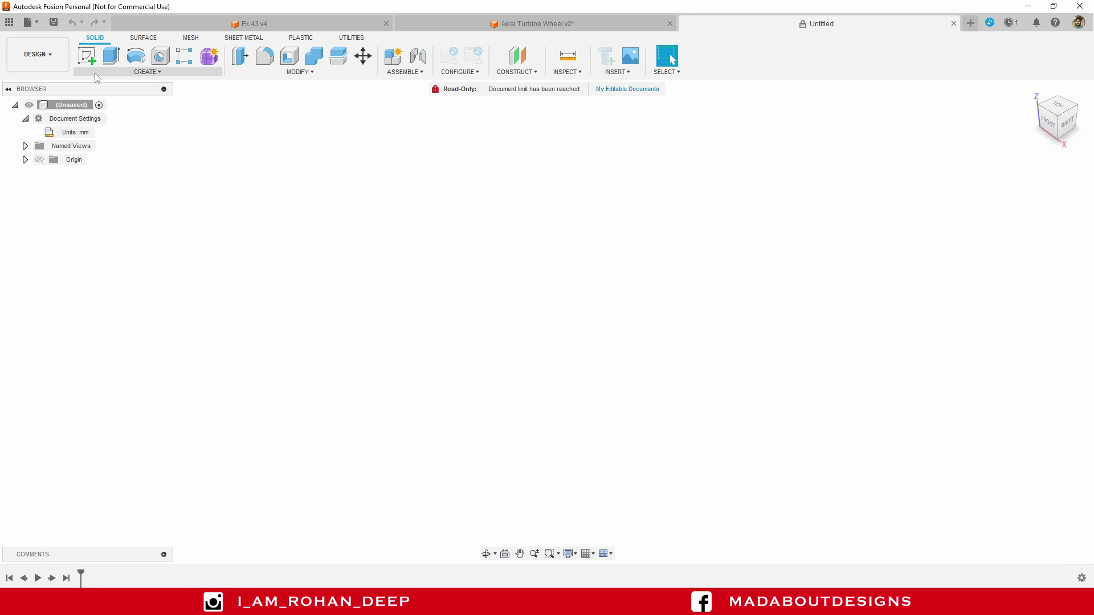
# Step: Start a new sketch on the front (XZ) origin plane
pyautogui.click(89, 59)
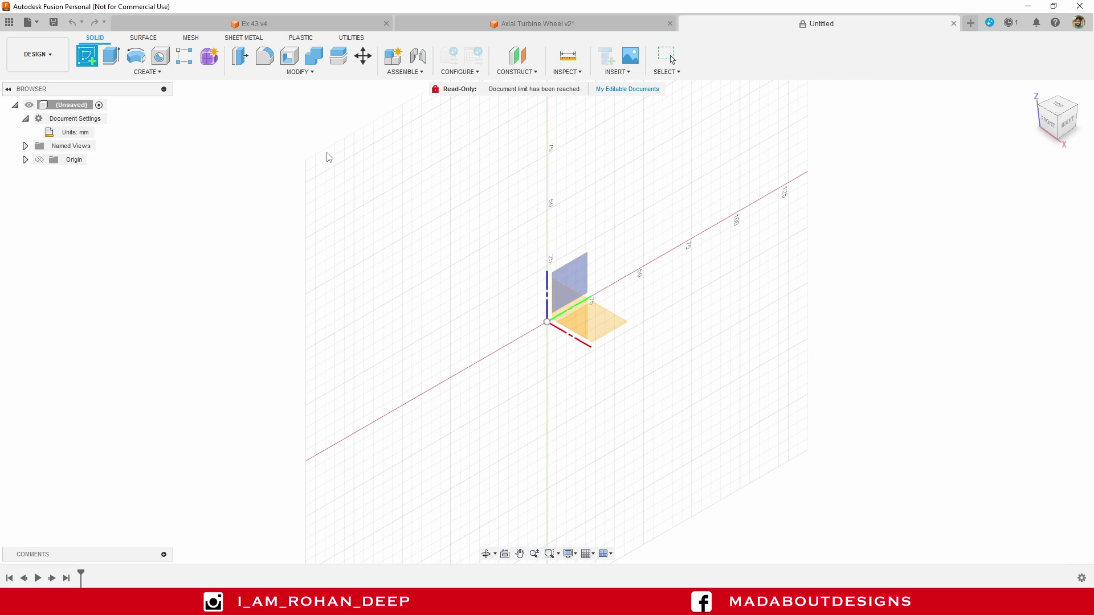
pyautogui.click(574, 306)
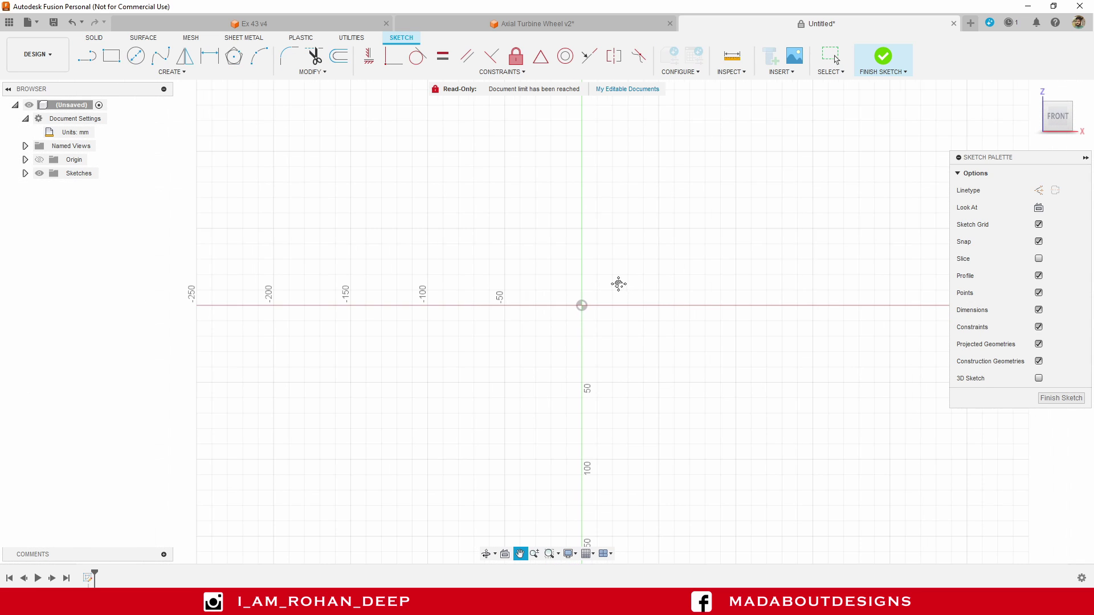
pyautogui.moveTo(617, 283); pyautogui.dragTo(471, 312, button='middle')
pyautogui.scroll(1, 449, 312)
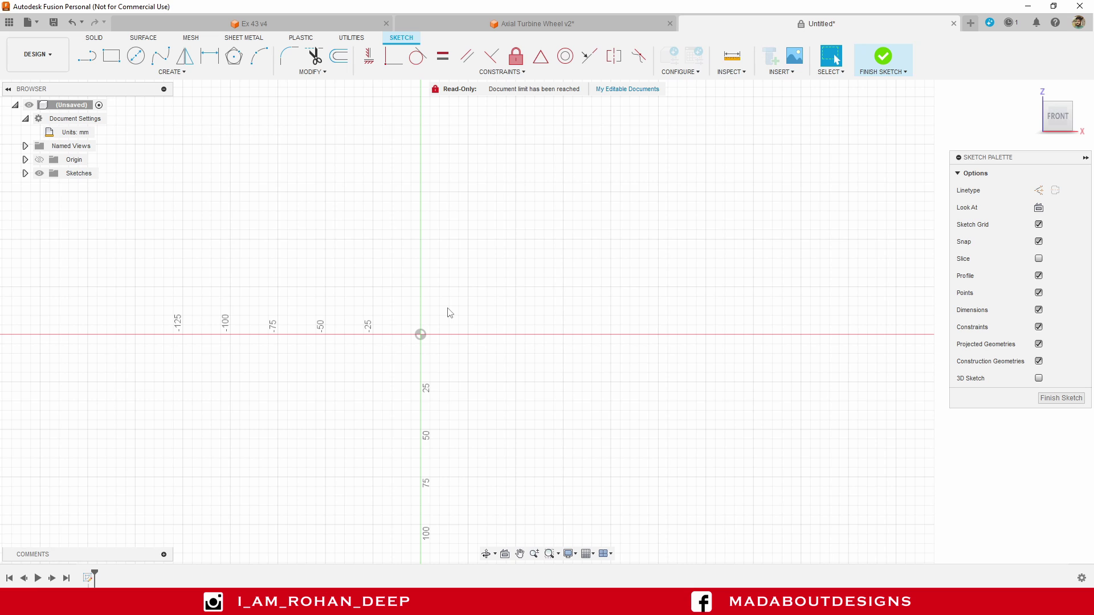
# Step: Draw a construction line from the origin, 35 mm long and angled 7° below the horizontal
pyautogui.click(173, 72)
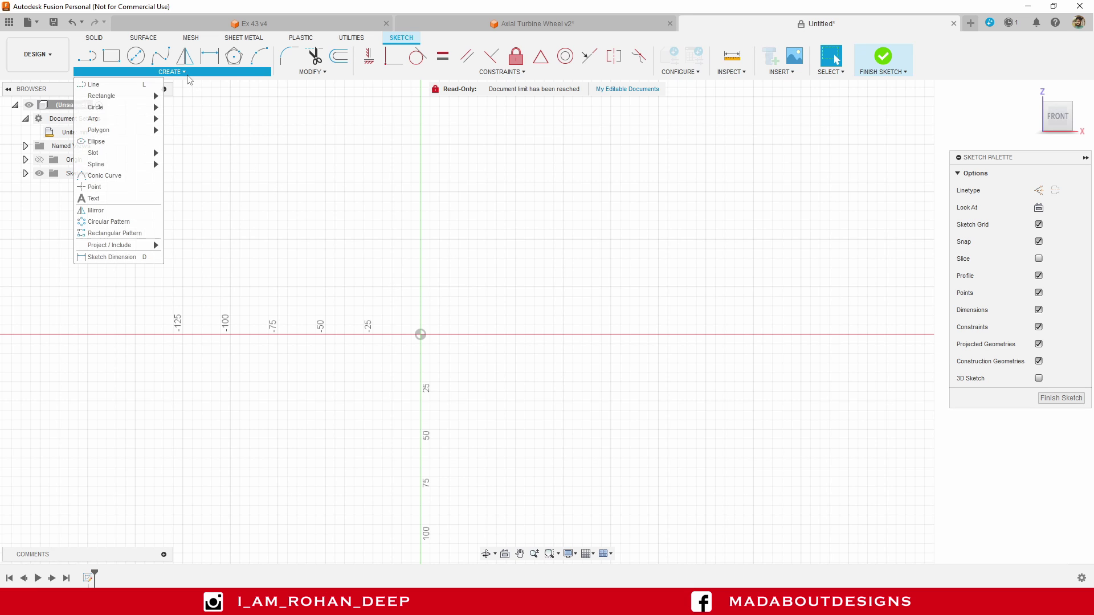
pyautogui.click(136, 85)
pyautogui.moveTo(422, 252); pyautogui.dragTo(390, 225, button='middle')
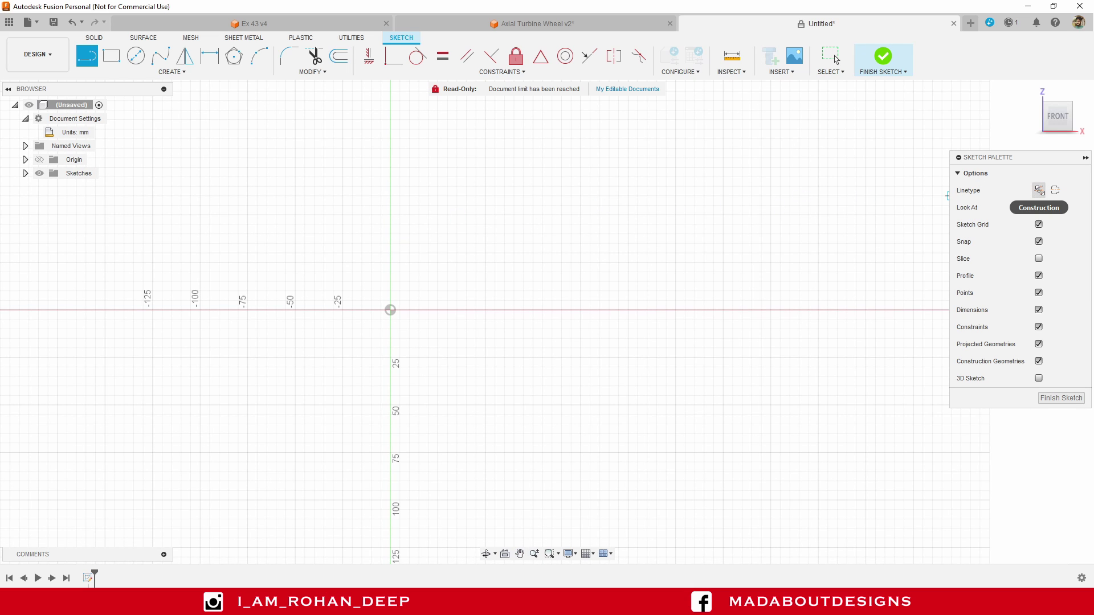
pyautogui.click(1039, 190)
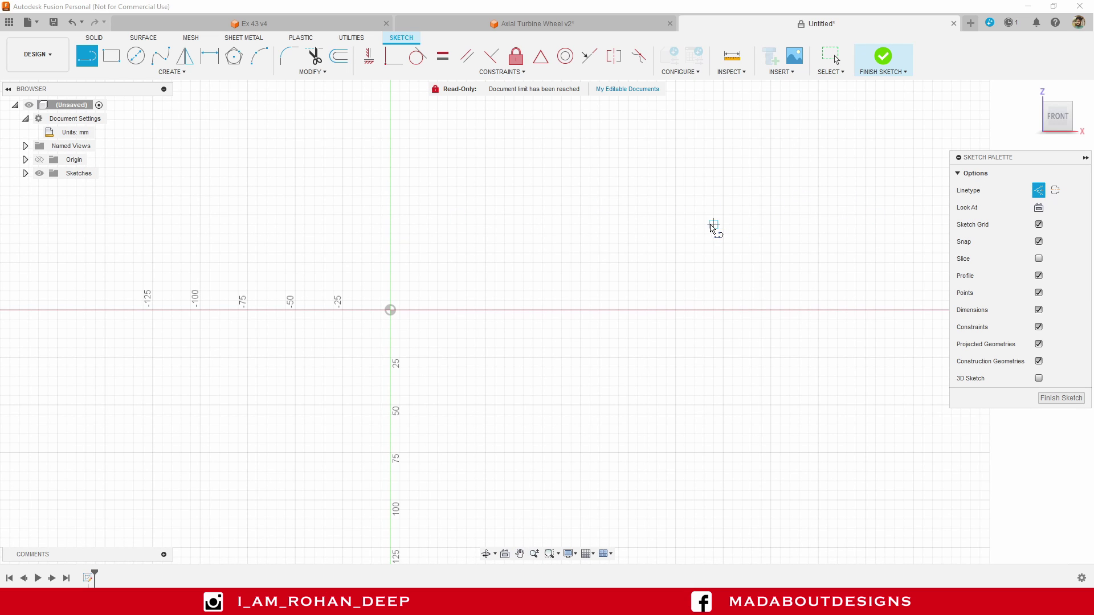
pyautogui.moveTo(713, 227); pyautogui.dragTo(739, 212, button='middle')
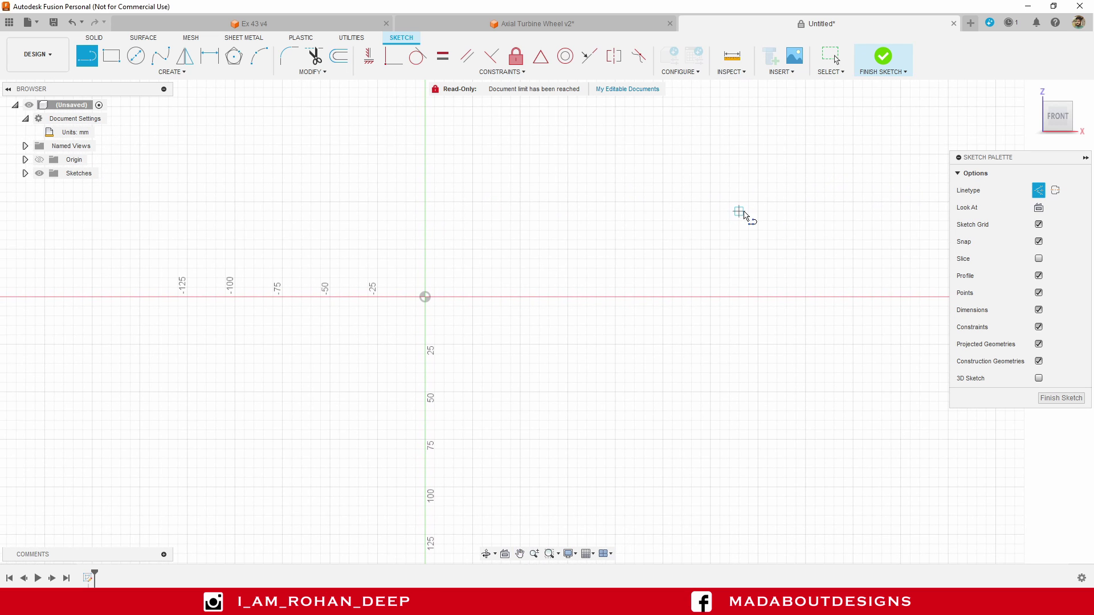
pyautogui.click(426, 297)
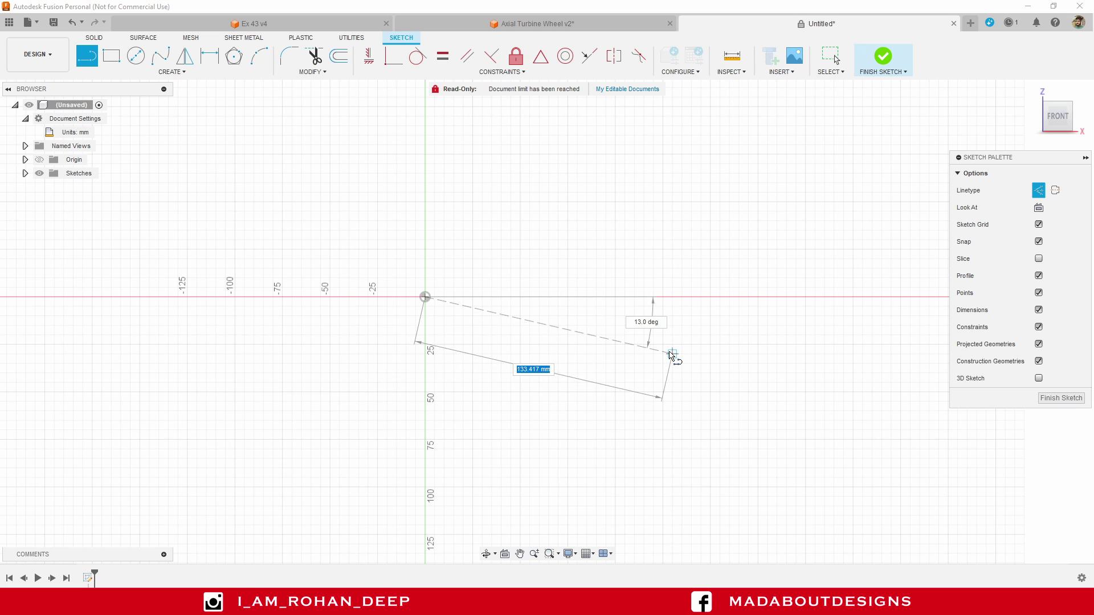
pyautogui.scroll(3, 621, 342)
pyautogui.moveTo(616, 345)
pyautogui.mouseDown(button='middle')
pyautogui.moveTo(640, 374)
pyautogui.moveTo(758, 442)
pyautogui.mouseUp(button='middle')
pyautogui.write('35')
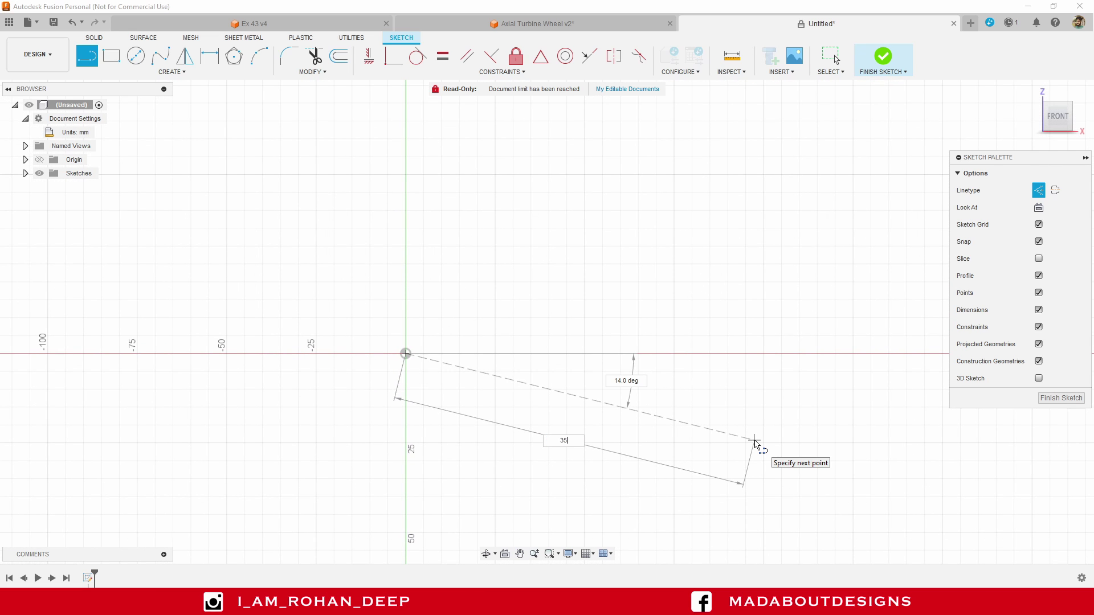
pyautogui.press('Tab')
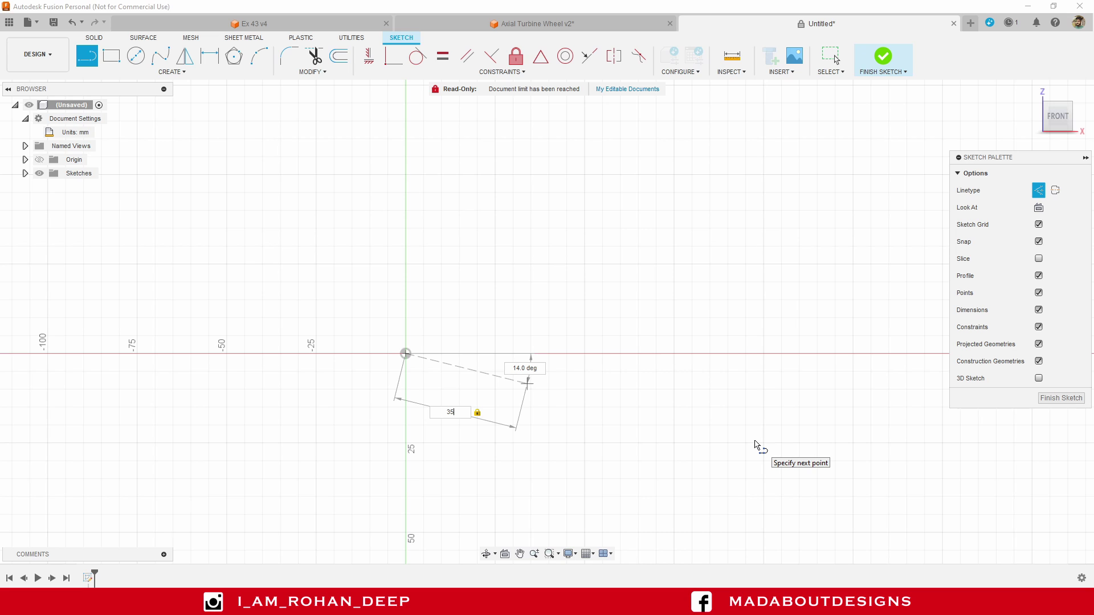
pyautogui.scroll(2, 513, 370)
pyautogui.moveTo(512, 374); pyautogui.dragTo(642, 406, button='middle')
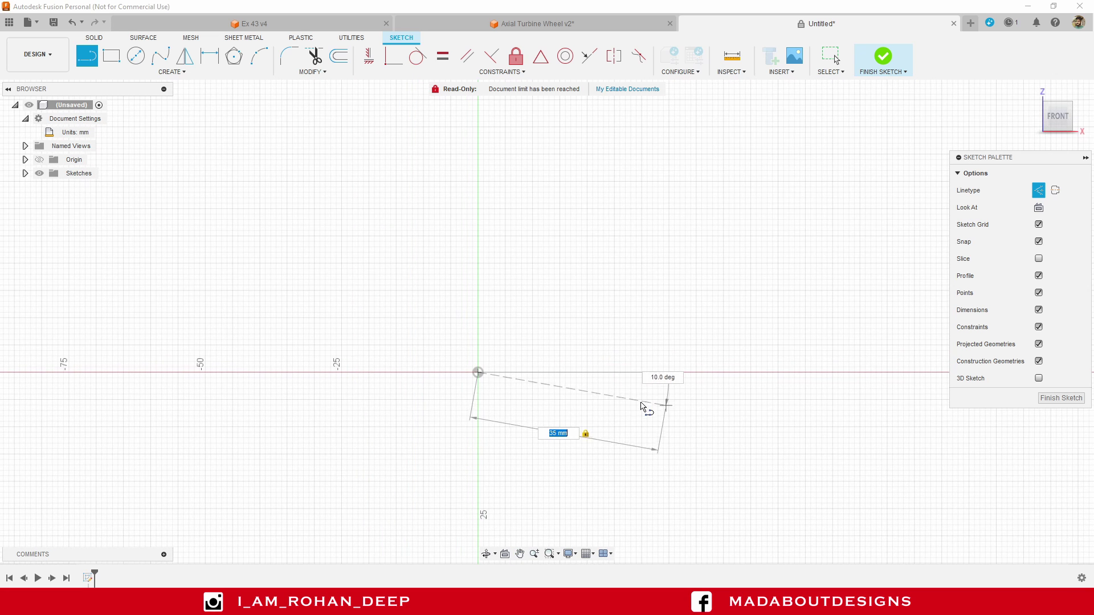
pyautogui.press('Tab')
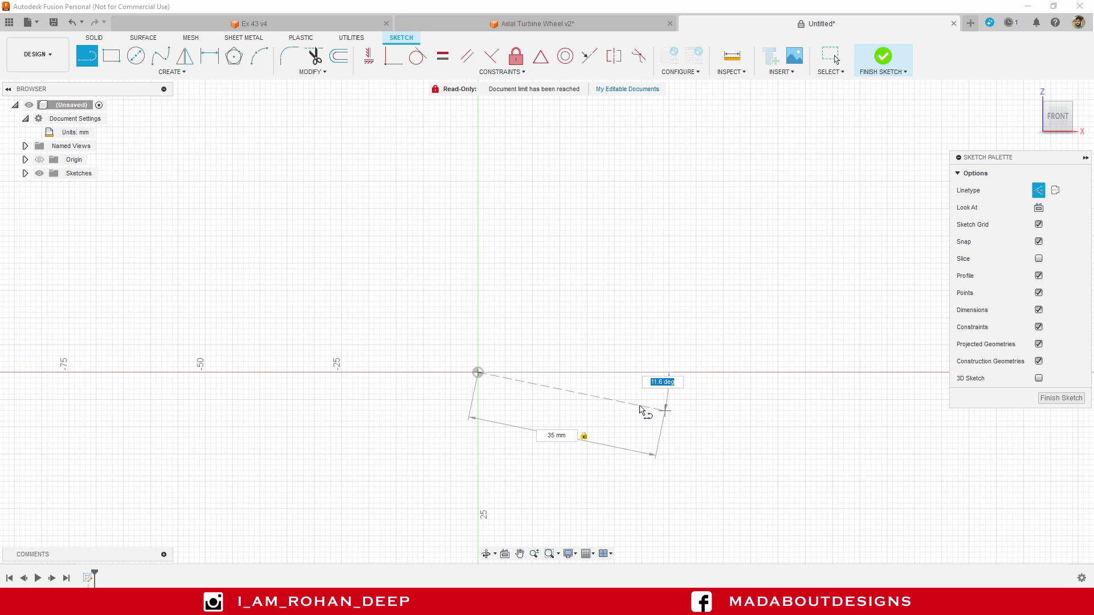
pyautogui.write('7')
pyautogui.press('Tab')
pyautogui.scroll(2, 642, 410)
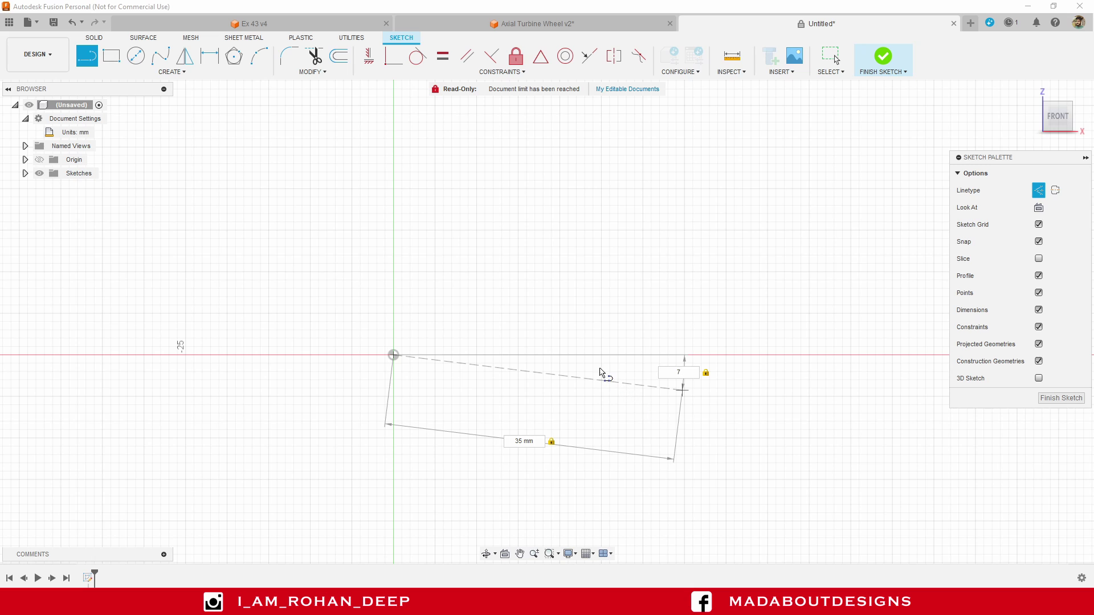
pyautogui.scroll(1, 642, 359)
pyautogui.click(651, 372)
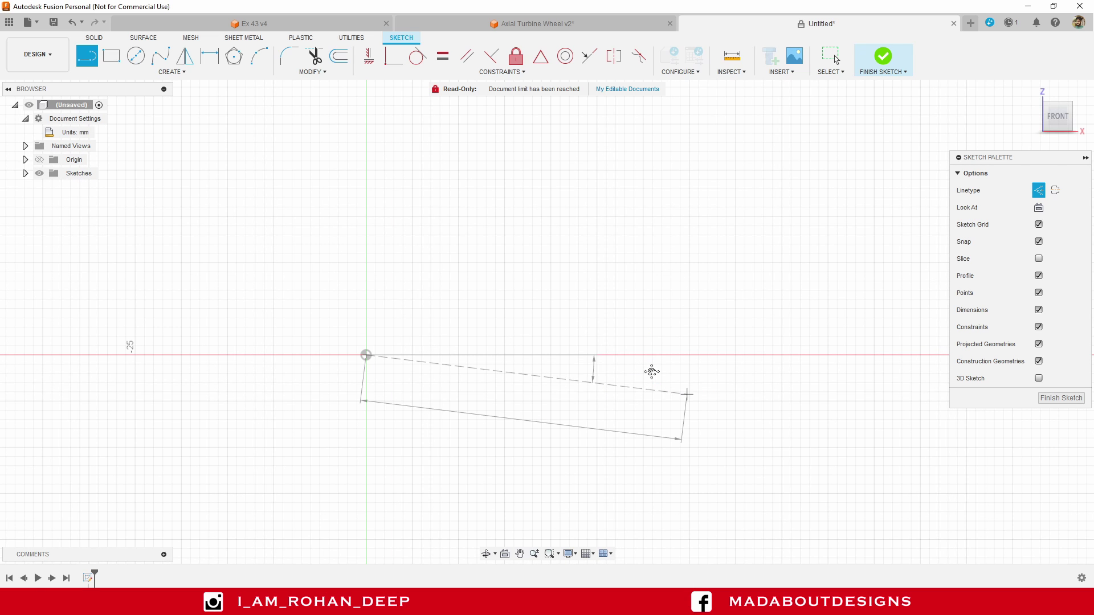
pyautogui.moveTo(651, 372); pyautogui.dragTo(732, 335, button='middle')
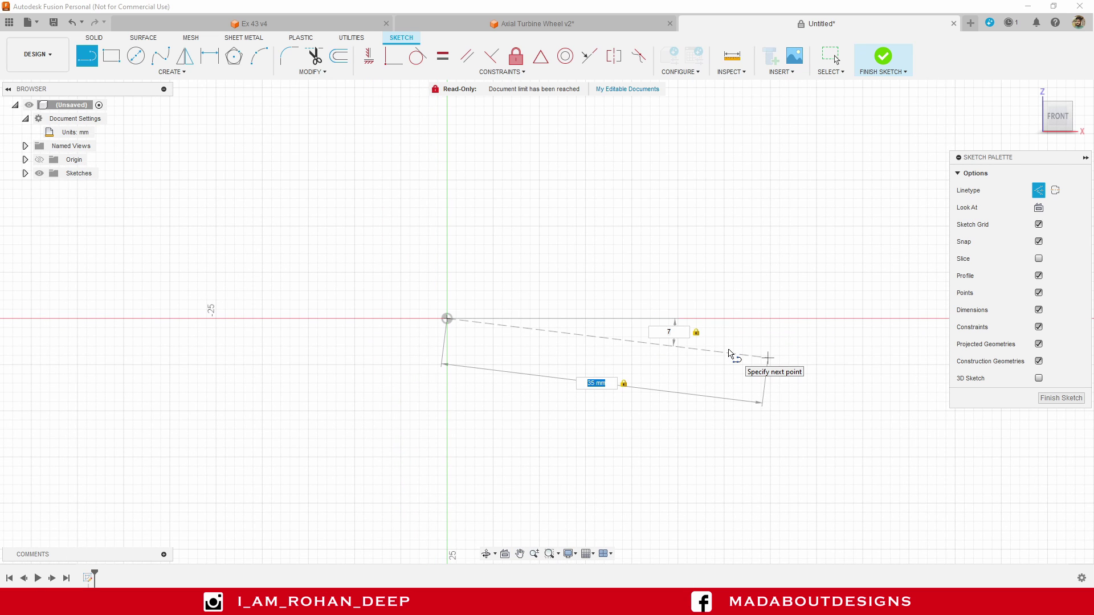
pyautogui.click(730, 353)
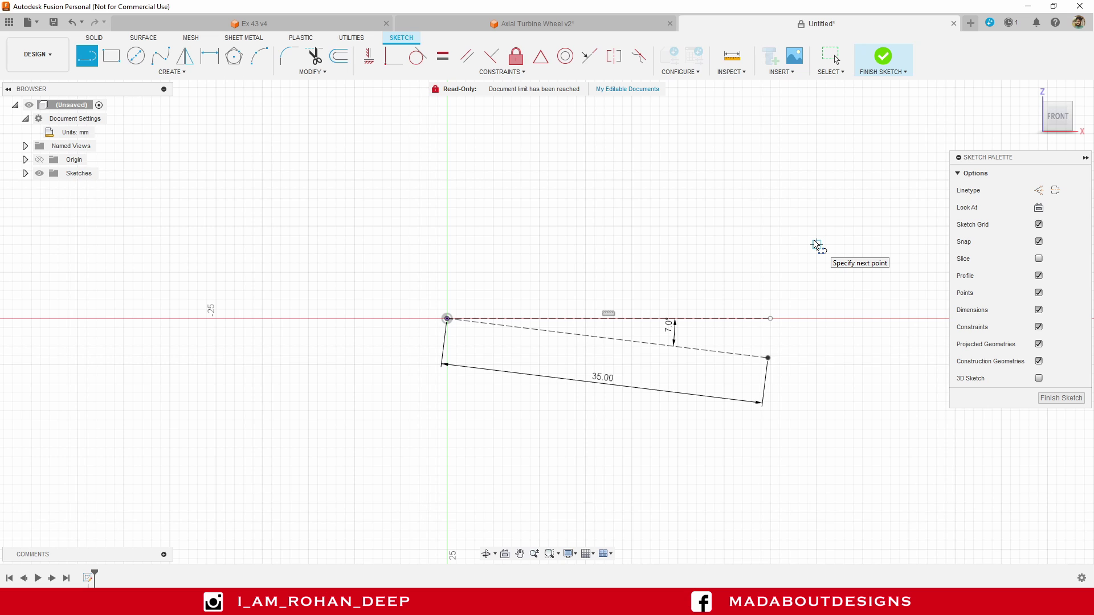
pyautogui.press('Escape')
# Step: Move the length and angle dimensions clear of the lines and shorten the horizontal construction line to about 19 mm
pyautogui.moveTo(796, 259); pyautogui.dragTo(841, 217, button='middle')
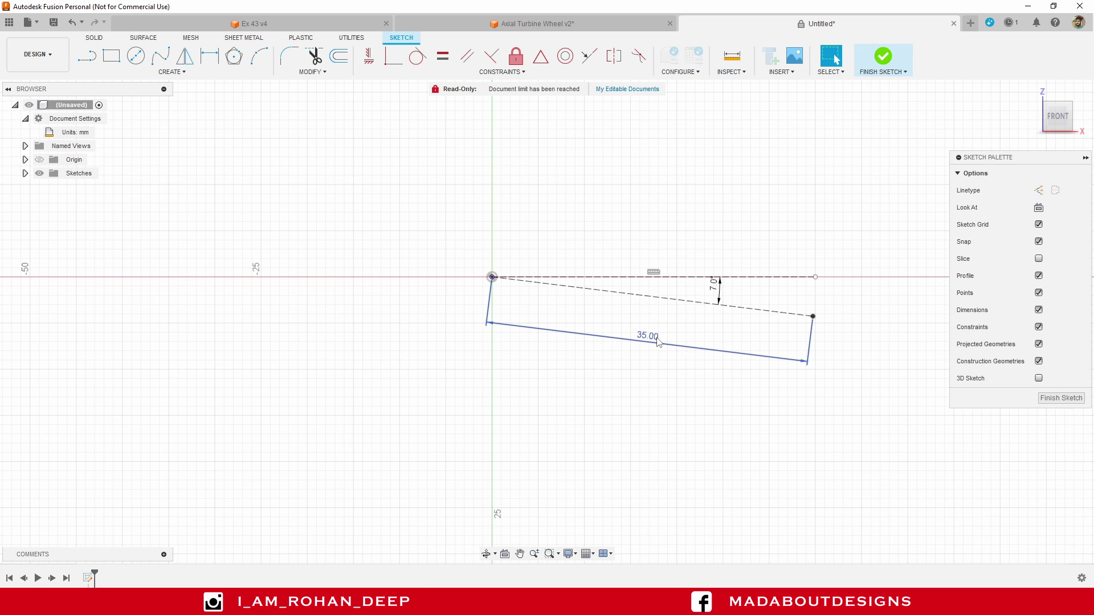
pyautogui.moveTo(658, 342); pyautogui.dragTo(654, 454)
pyautogui.moveTo(740, 294); pyautogui.dragTo(884, 291)
pyautogui.moveTo(819, 281); pyautogui.dragTo(674, 281)
pyautogui.scroll(-2, 686, 265)
pyautogui.scroll(-1, 685, 265)
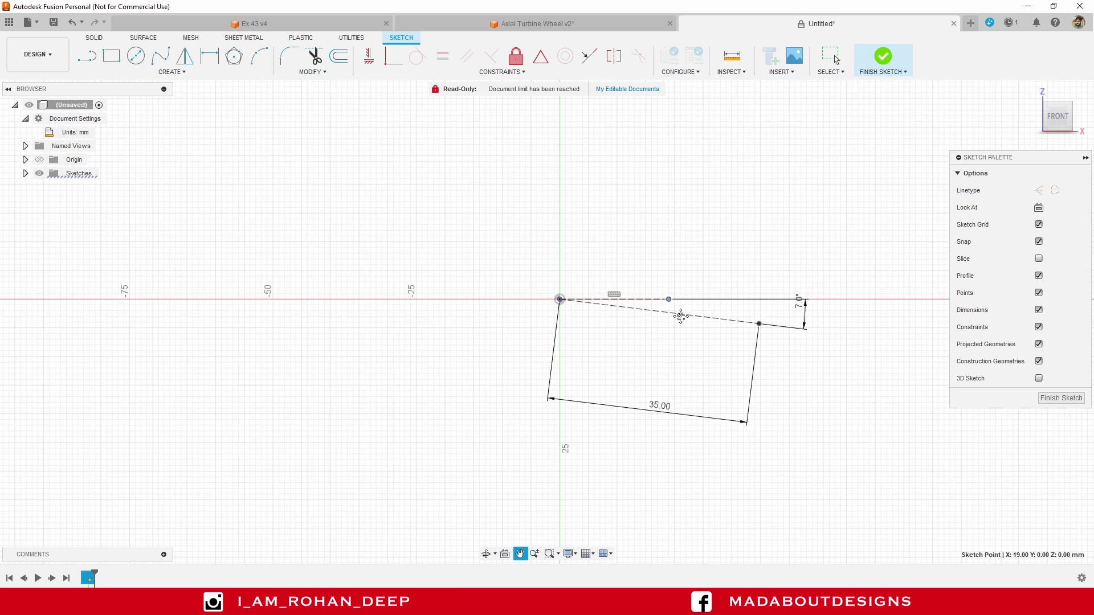
pyautogui.moveTo(681, 296)
pyautogui.mouseDown(button='middle')
pyautogui.moveTo(635, 357)
pyautogui.moveTo(633, 326)
pyautogui.mouseUp(button='middle')
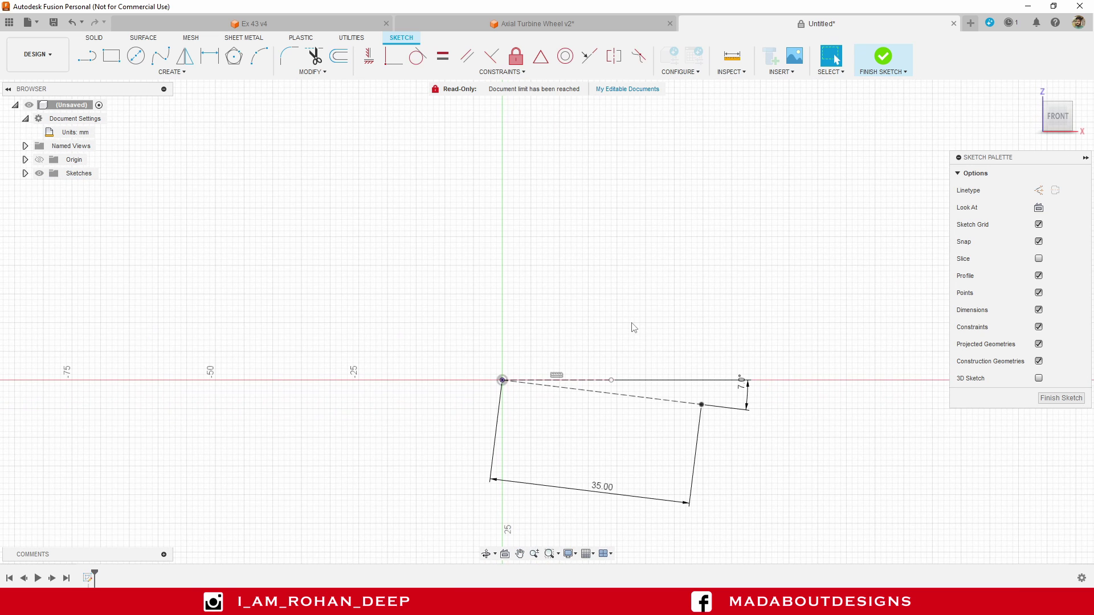
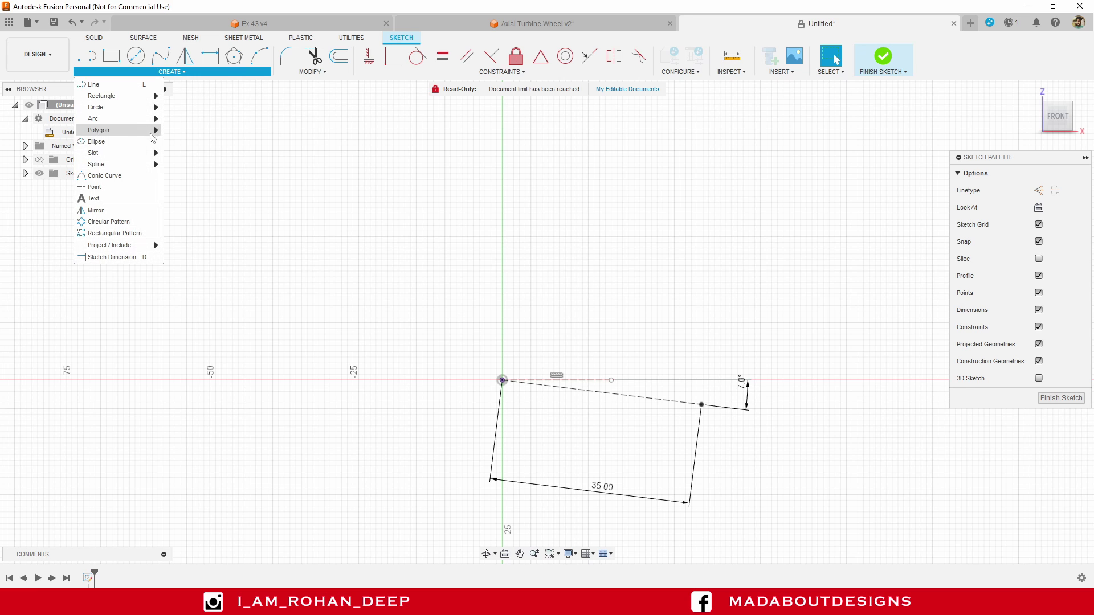
# Step: Draw a fit point spline from the origin through a point above the horizontal line's free end to the end of the 35 mm line
pyautogui.moveTo(140, 167)
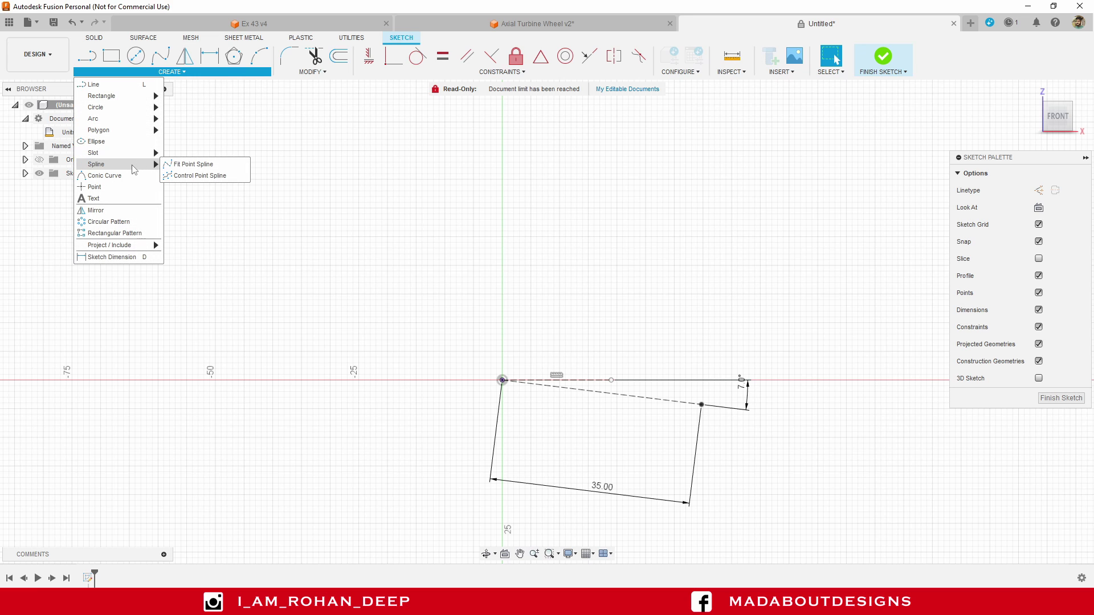
pyautogui.click(187, 170)
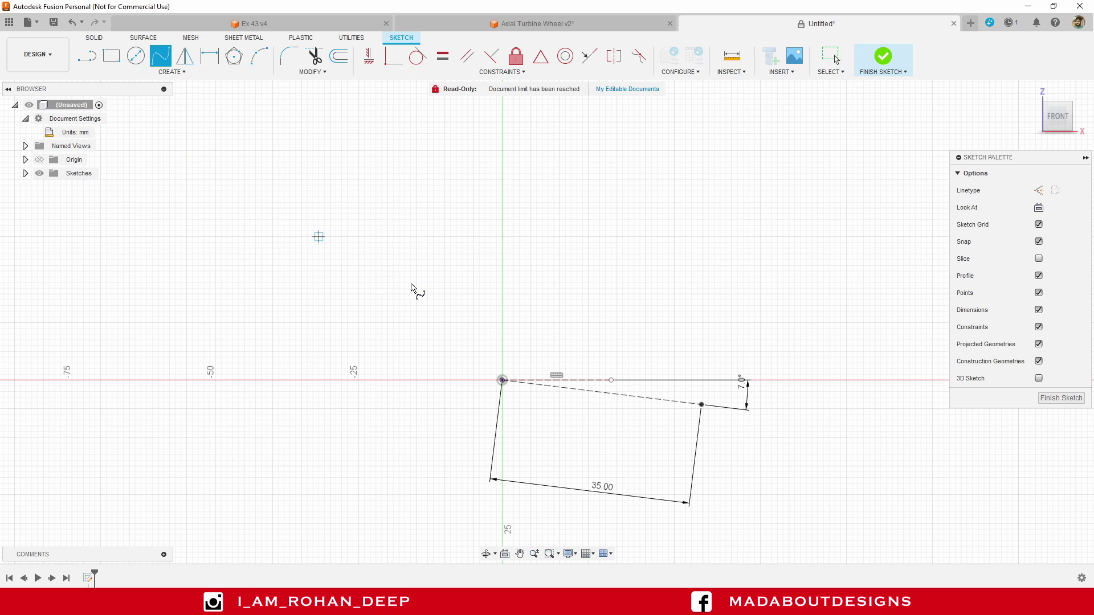
pyautogui.scroll(3, 403, 251)
pyautogui.moveTo(490, 305); pyautogui.dragTo(446, 249, button='middle')
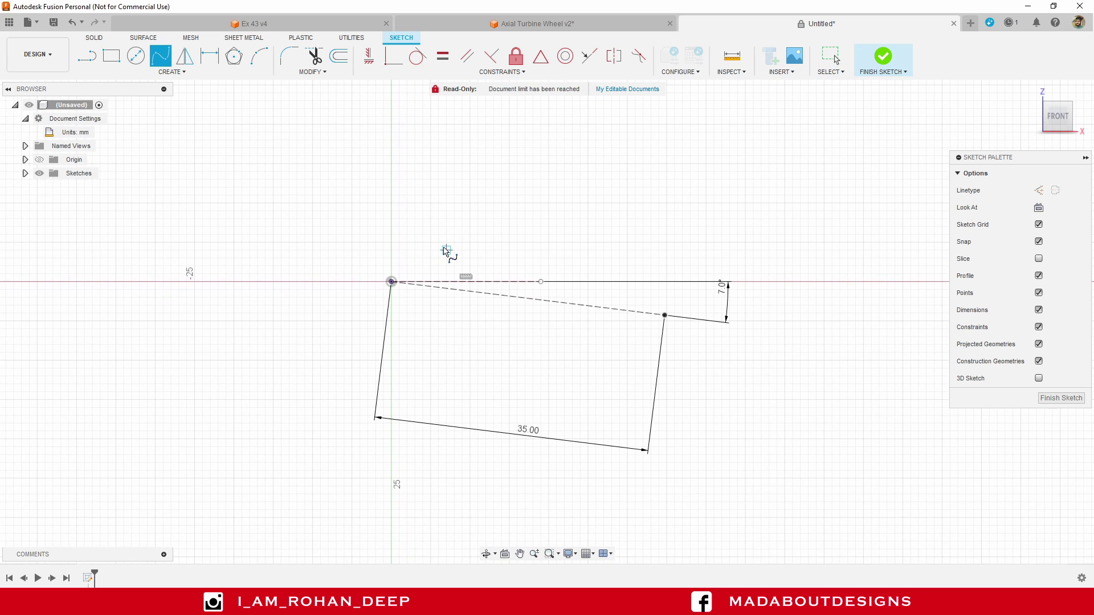
pyautogui.click(392, 282)
pyautogui.moveTo(527, 237); pyautogui.dragTo(522, 279, button='middle')
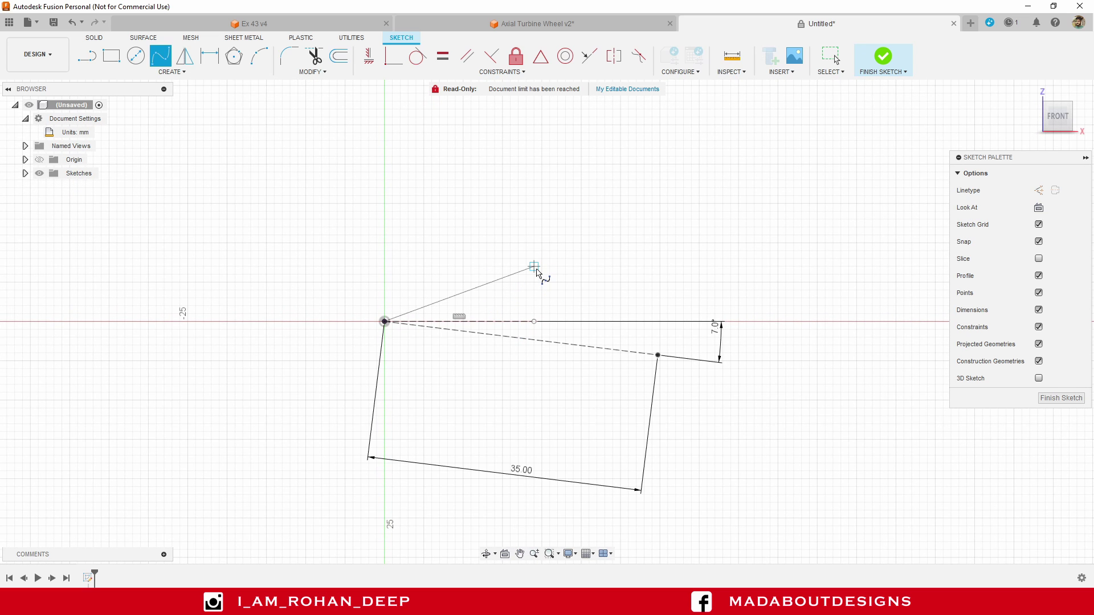
pyautogui.click(535, 266)
pyautogui.scroll(2, 564, 280)
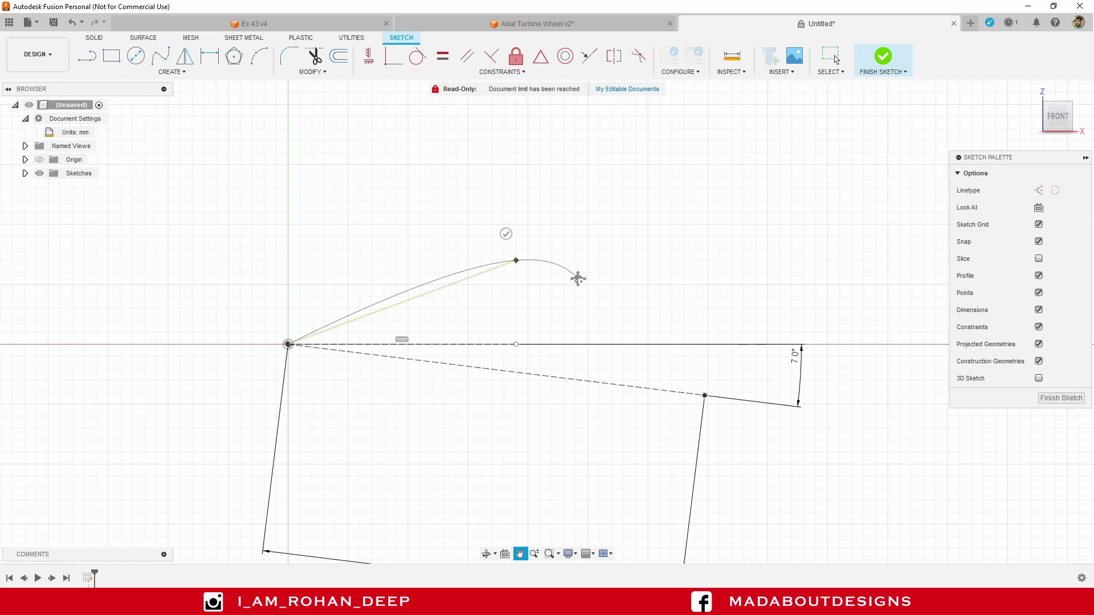
pyautogui.moveTo(578, 278); pyautogui.dragTo(589, 286, button='middle')
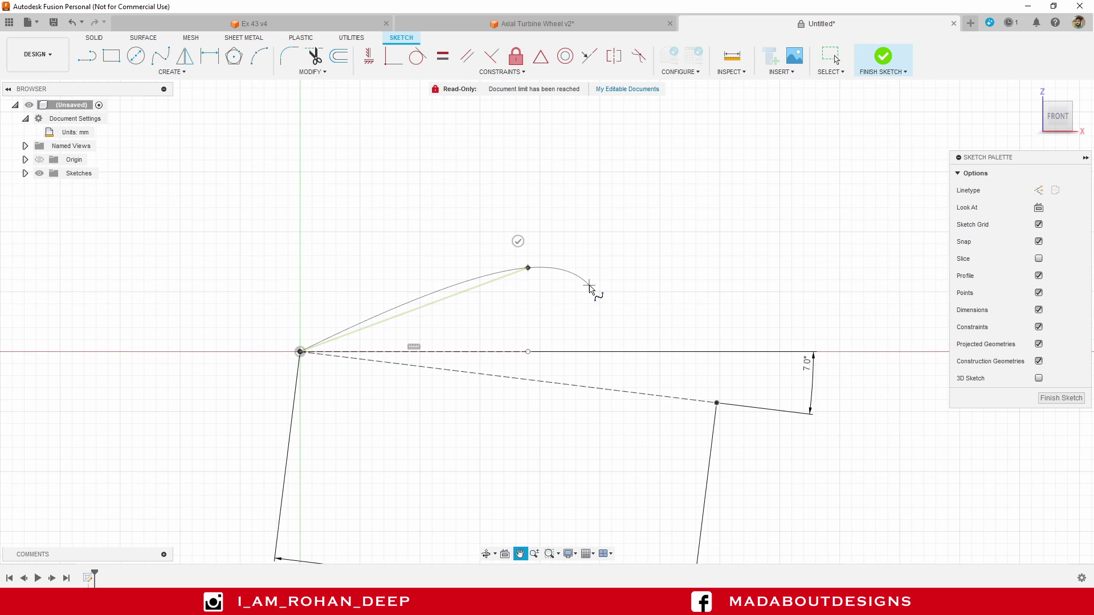
pyautogui.click(717, 404)
pyautogui.moveTo(716, 404); pyautogui.dragTo(711, 367, button='middle')
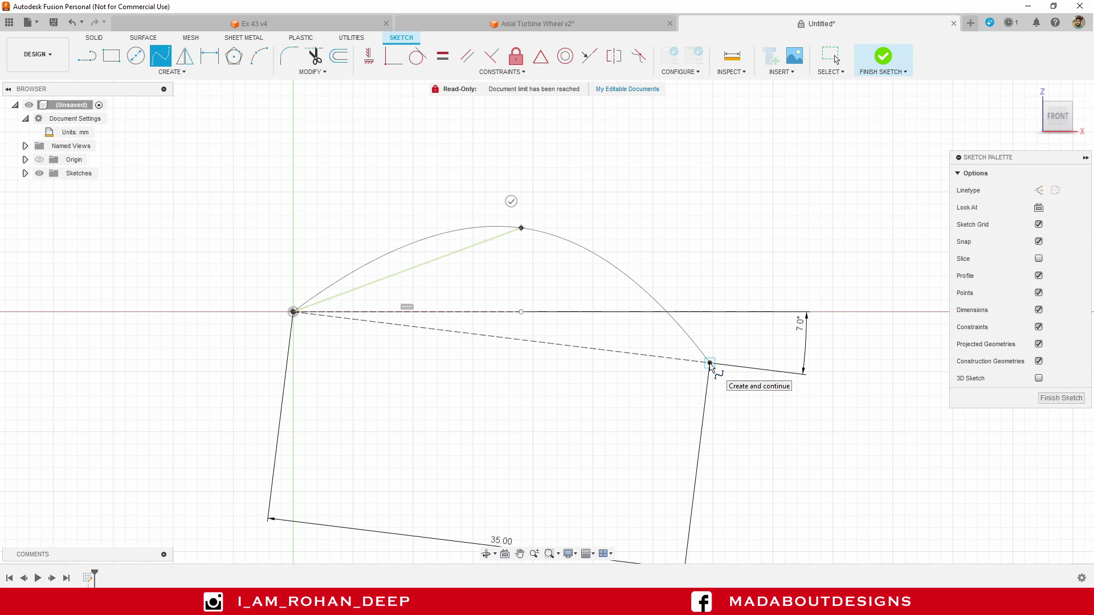
pyautogui.click(733, 346)
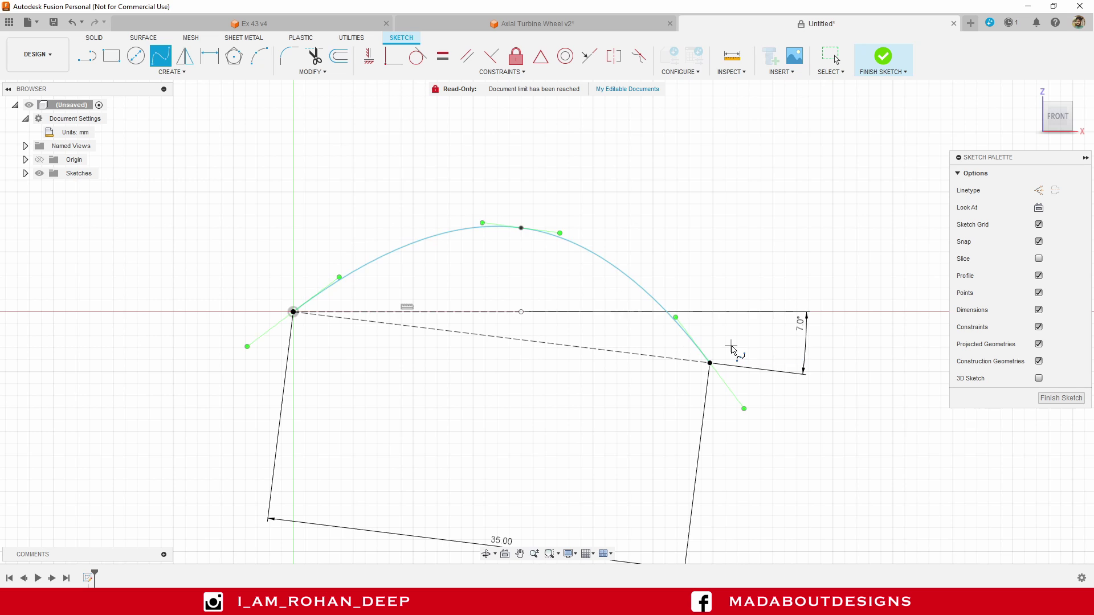
pyautogui.press('Escape')
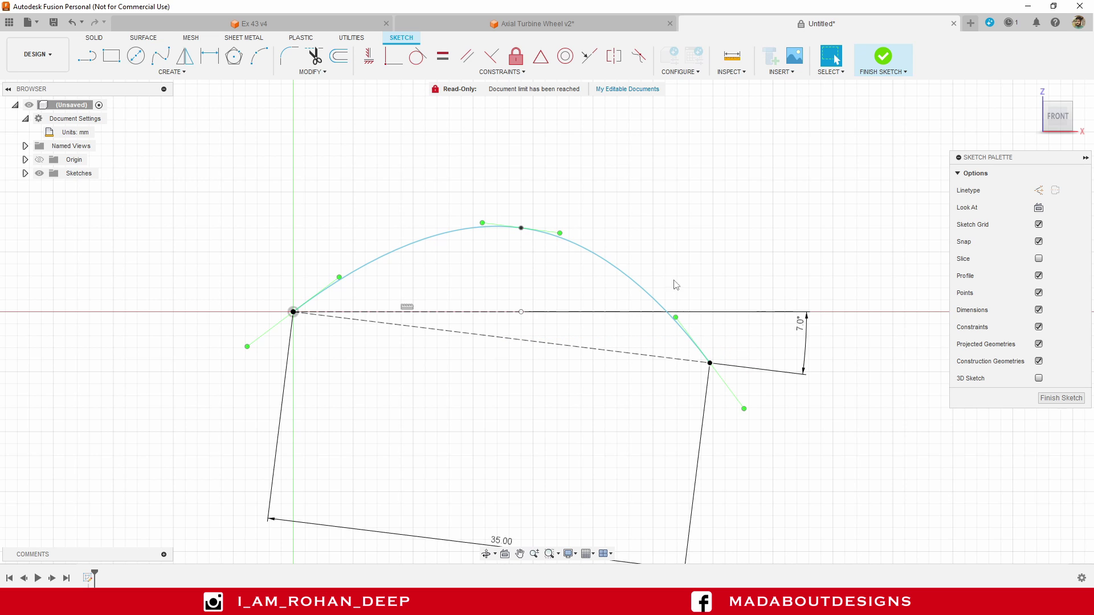
pyautogui.press('Escape')
# Step: Reshape the spline by moving its middle fit point toward the origin and slightly lower
pyautogui.moveTo(523, 231); pyautogui.dragTo(474, 242)
pyautogui.click(618, 208)
pyautogui.moveTo(637, 204)
pyautogui.mouseDown(button='middle')
pyautogui.moveTo(680, 206)
pyautogui.moveTo(684, 239)
pyautogui.mouseUp(button='middle')
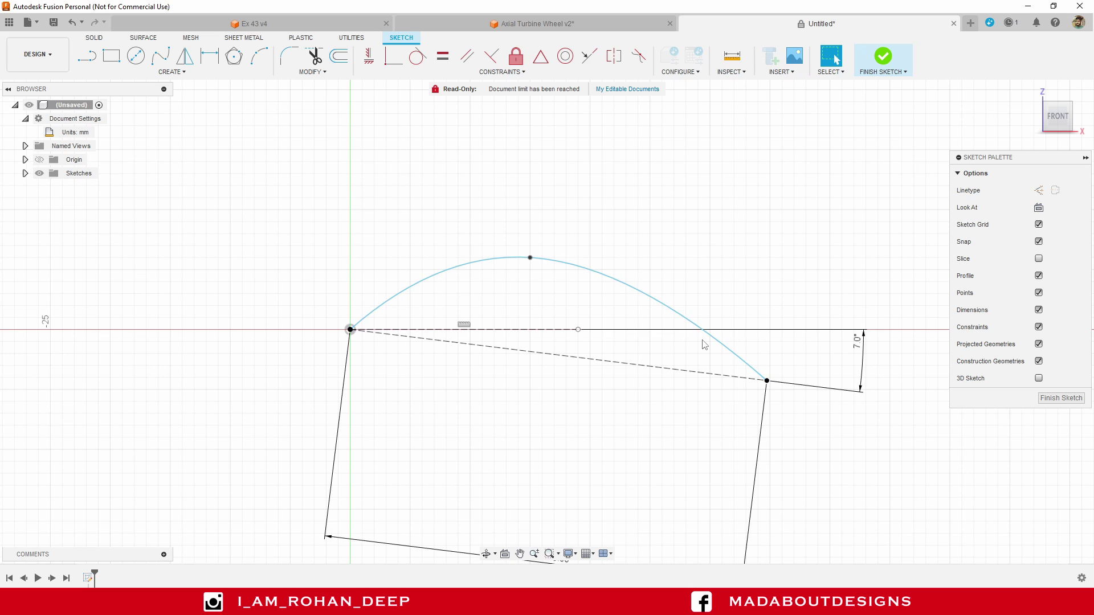
# Step: Draw a second fit point spline below the first, from the origin through a middle point to the end of the 35 mm line
pyautogui.click(174, 72)
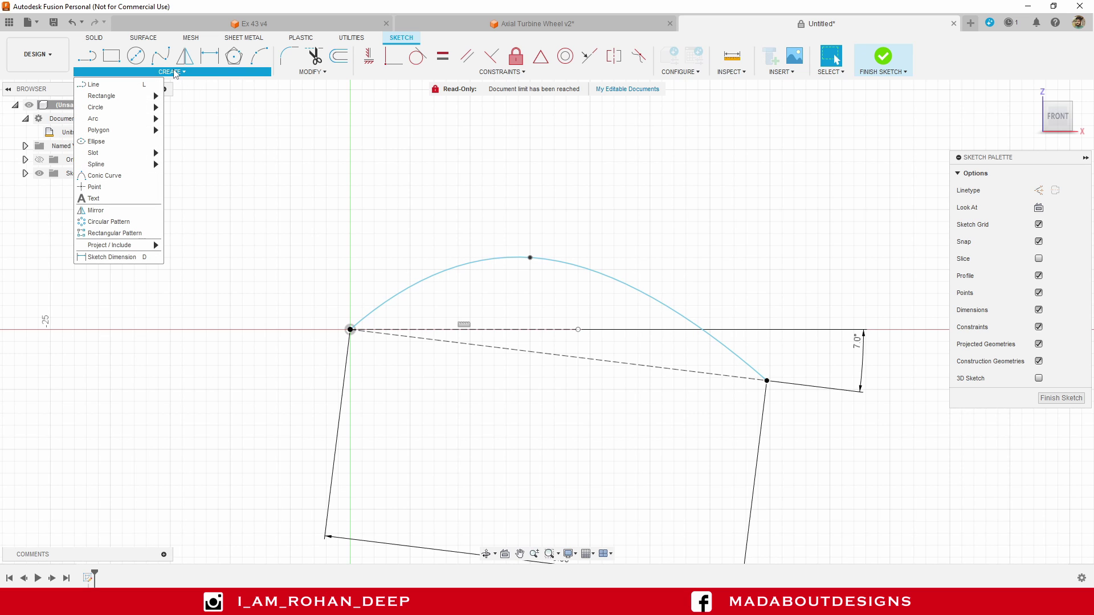
pyautogui.moveTo(119, 164)
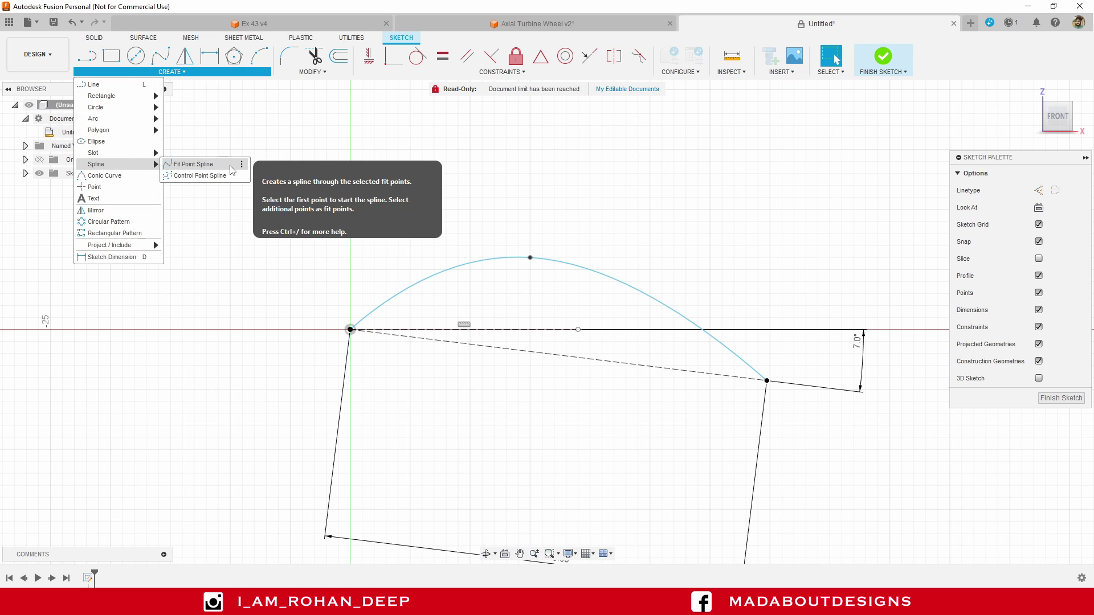
pyautogui.click(230, 166)
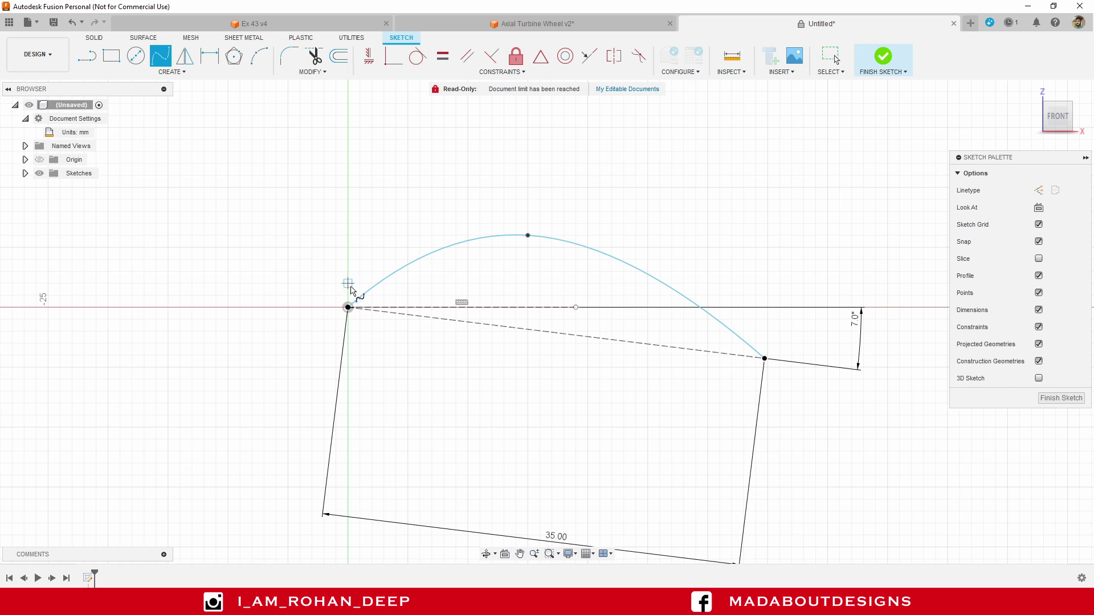
pyautogui.click(348, 307)
pyautogui.click(528, 260)
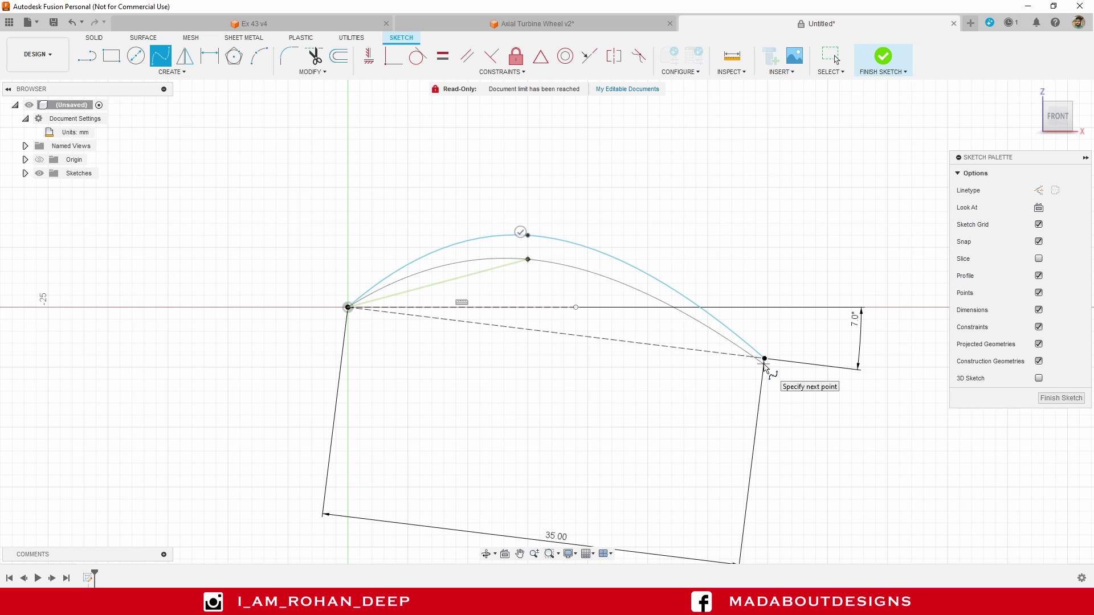
pyautogui.doubleClick(765, 359)
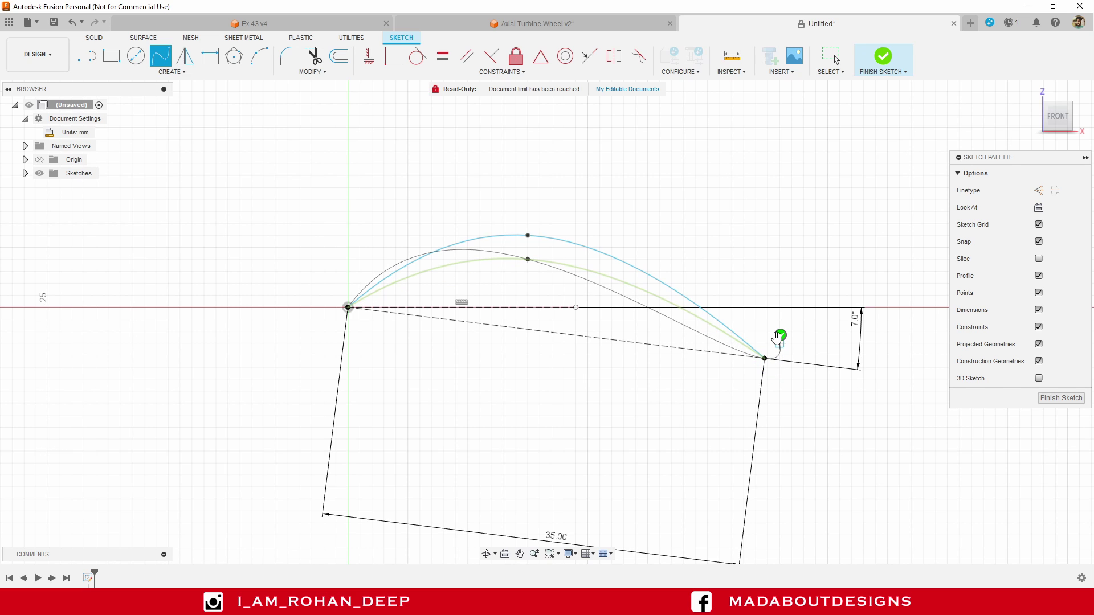
pyautogui.click(779, 335)
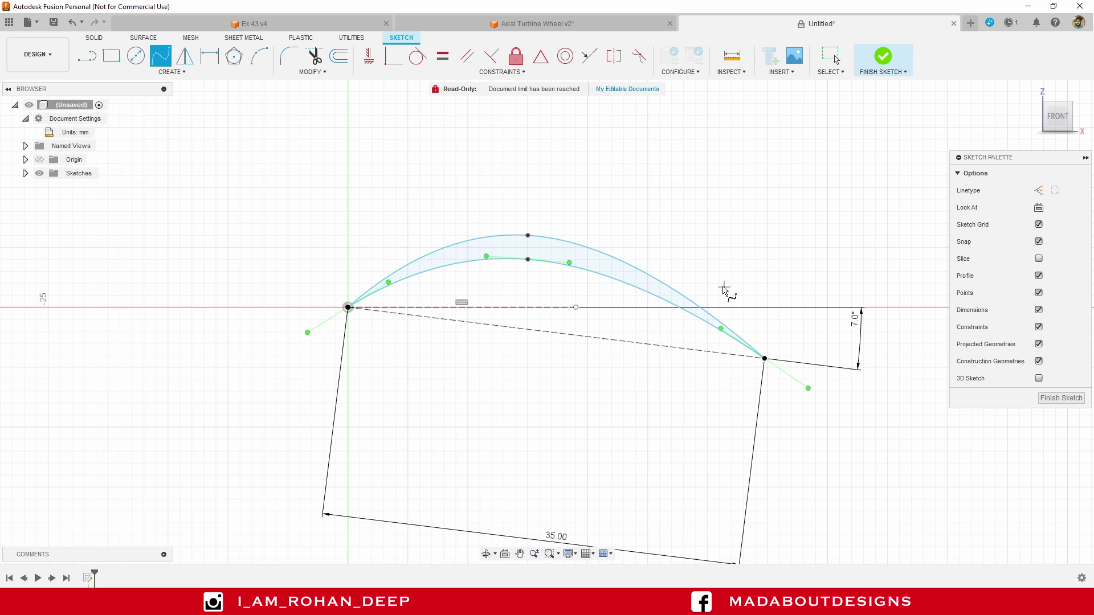
pyautogui.press('Escape')
# Step: Stagger the splines' middle fit points horizontally by shifting the upper one away from the origin and the lower one slightly toward it
pyautogui.click(655, 222)
pyautogui.scroll(3, 498, 253)
pyautogui.moveTo(549, 264); pyautogui.dragTo(569, 223)
pyautogui.click(645, 209)
pyautogui.scroll(-3, 649, 208)
pyautogui.moveTo(650, 207); pyautogui.dragTo(605, 175, button='middle')
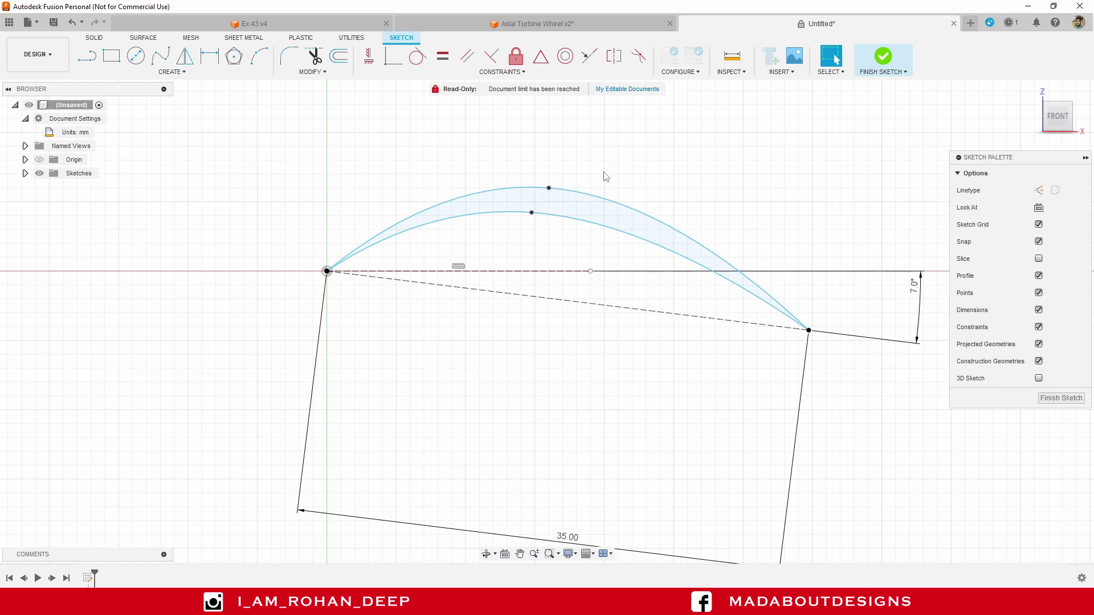
# Step: Dimension the horizontal distance from the origin to the lower spline's middle fit point as 14 mm
pyautogui.press('d')
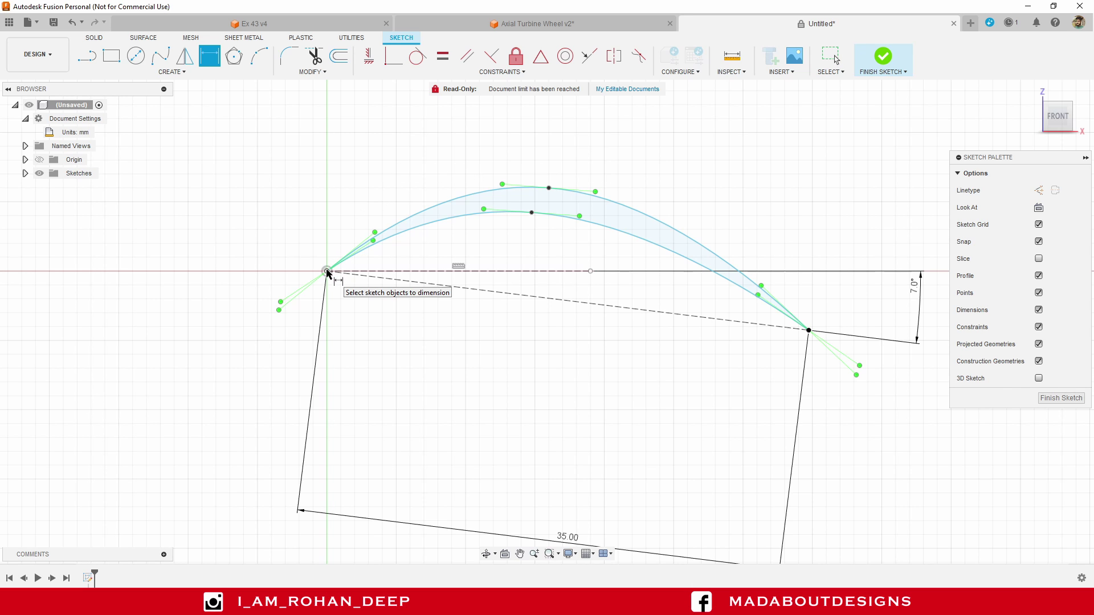
pyautogui.scroll(3, 478, 268)
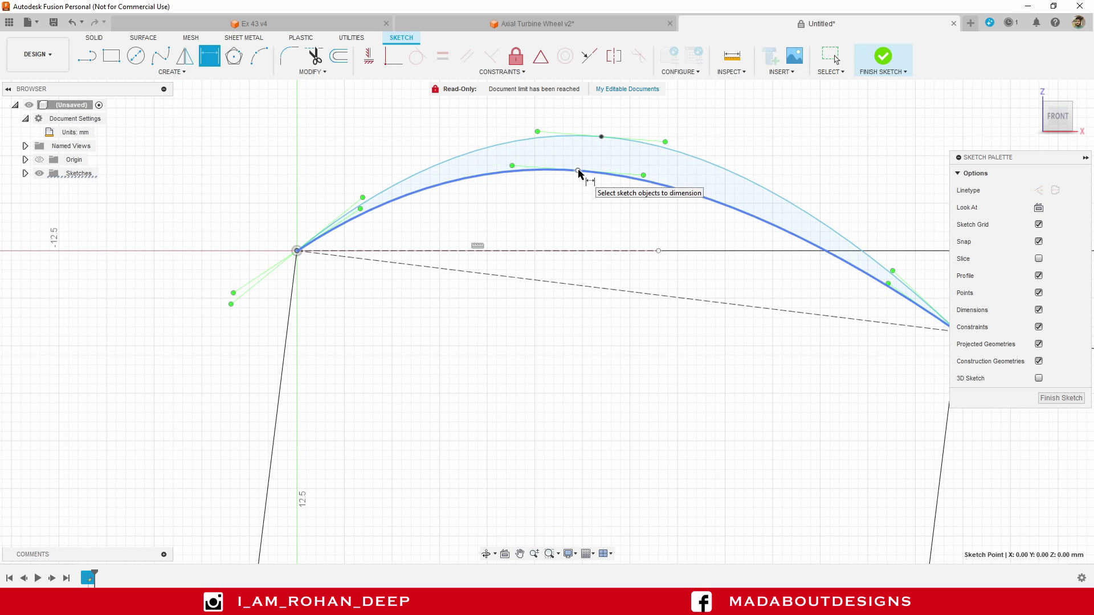
pyautogui.click(578, 170)
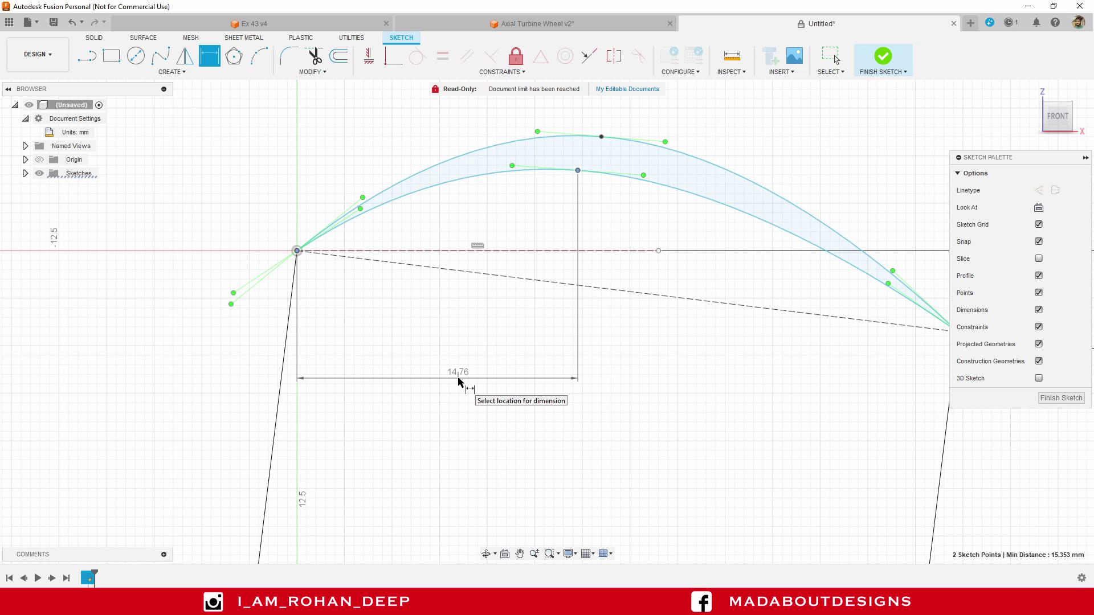
pyautogui.click(459, 382)
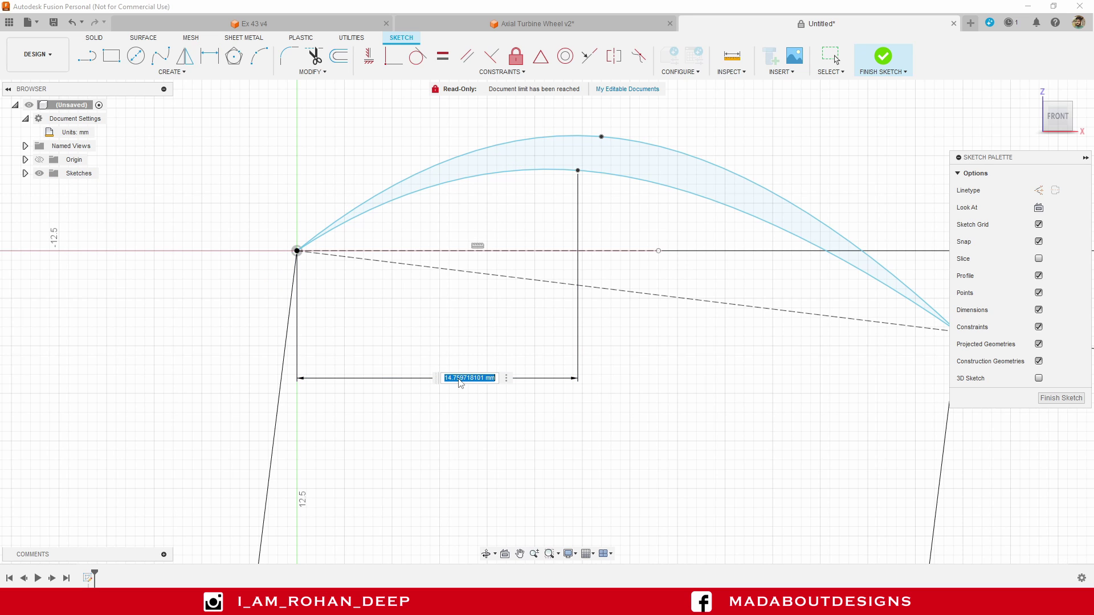
pyautogui.write('14')
pyautogui.press('Return')
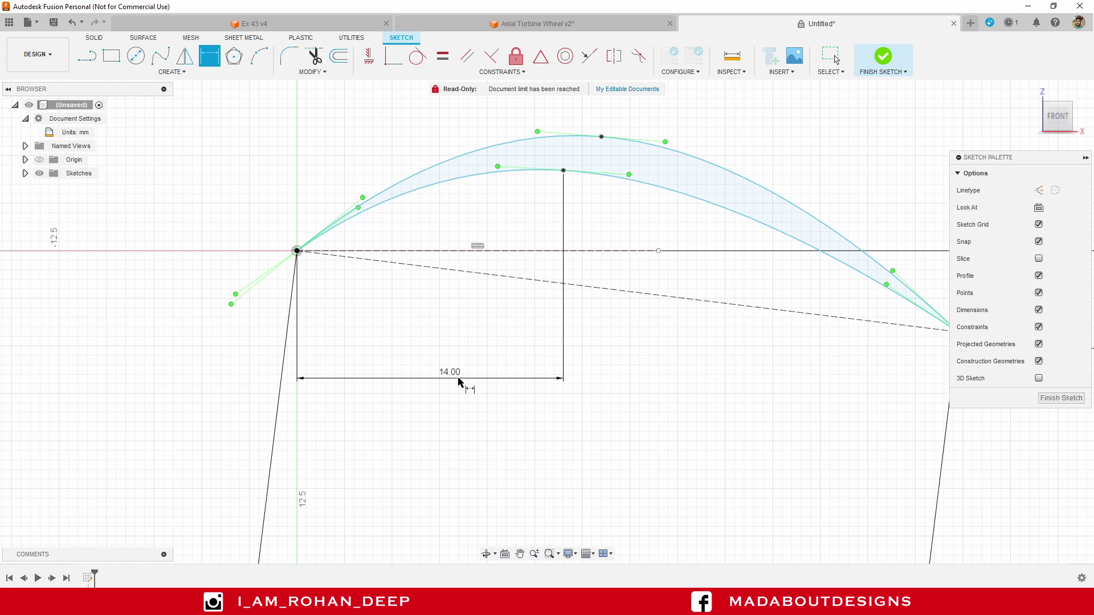
# Step: Dimension the horizontal distance from the origin to the upper spline's middle fit point as 14 mm
pyautogui.scroll(-1, 460, 382)
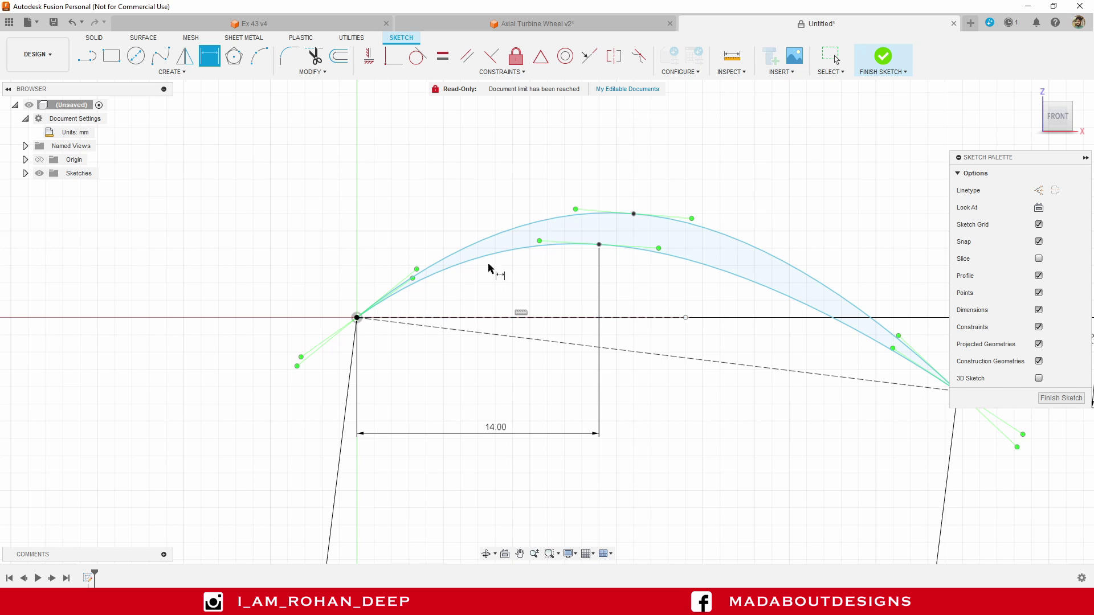
pyautogui.click(634, 214)
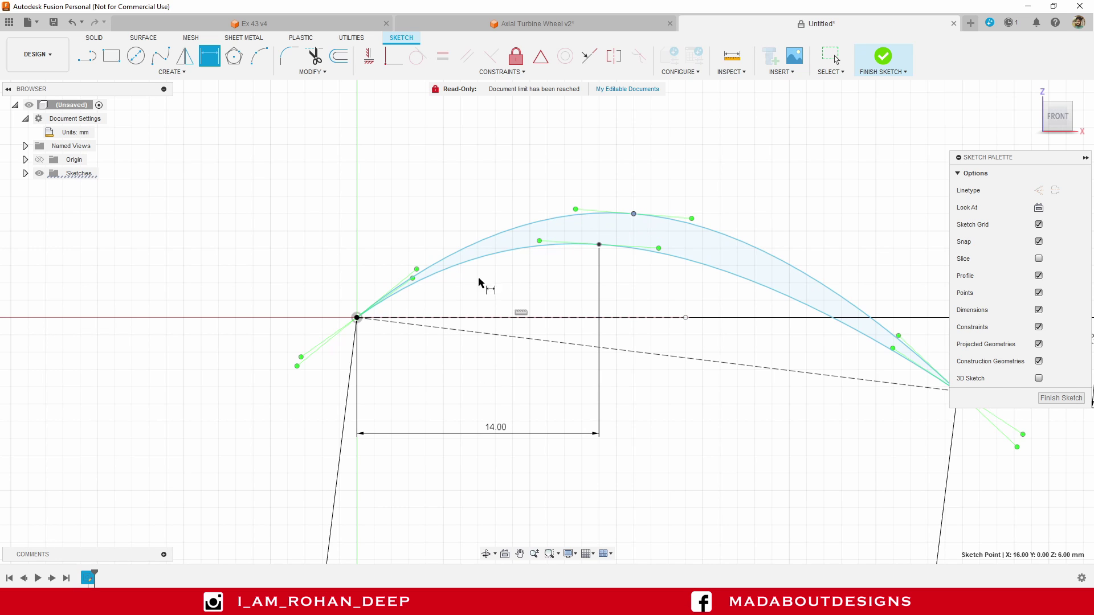
pyautogui.click(356, 317)
pyautogui.click(488, 488)
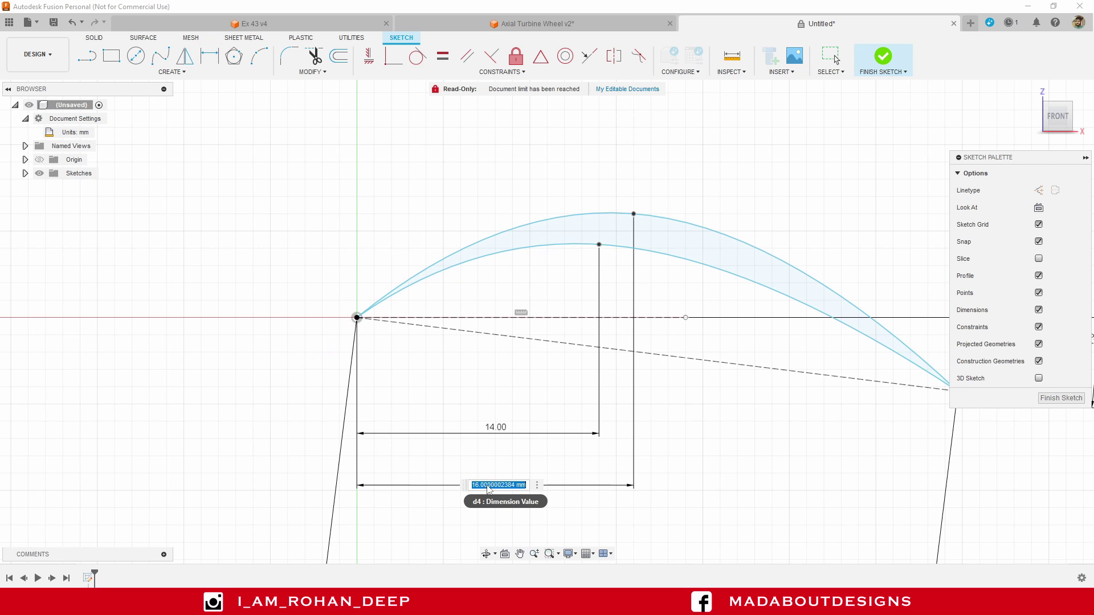
pyautogui.write('14')
pyautogui.press('Return')
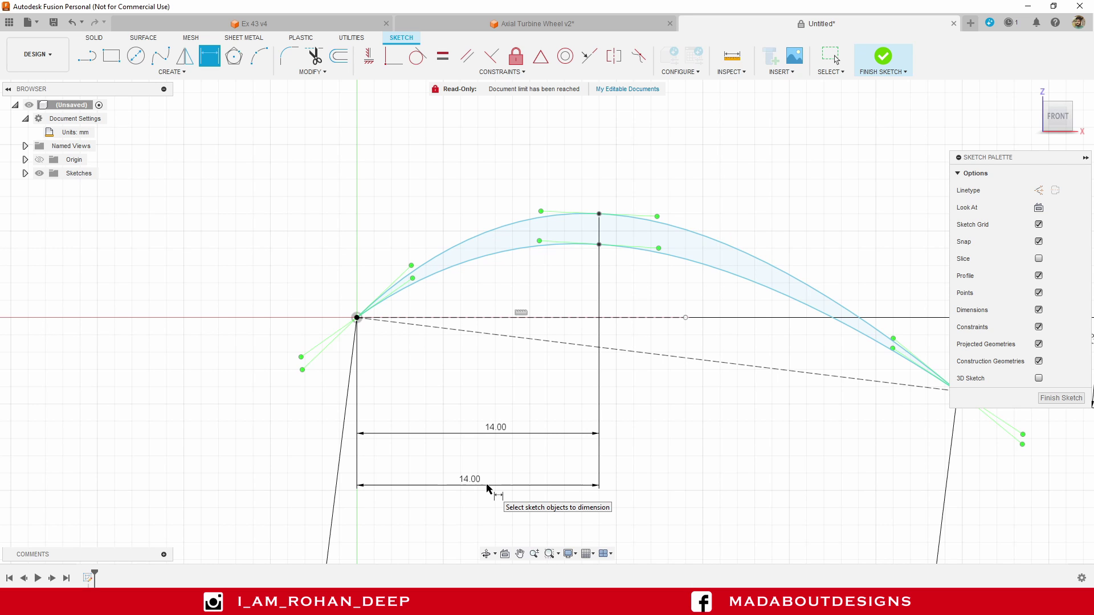
# Step: Dimension the perpendicular distance between the lower spline's middle fit point and the angled 35 mm line as 5 mm
pyautogui.scroll(1, 415, 363)
pyautogui.scroll(1, 414, 363)
pyautogui.moveTo(416, 359); pyautogui.dragTo(391, 410, button='middle')
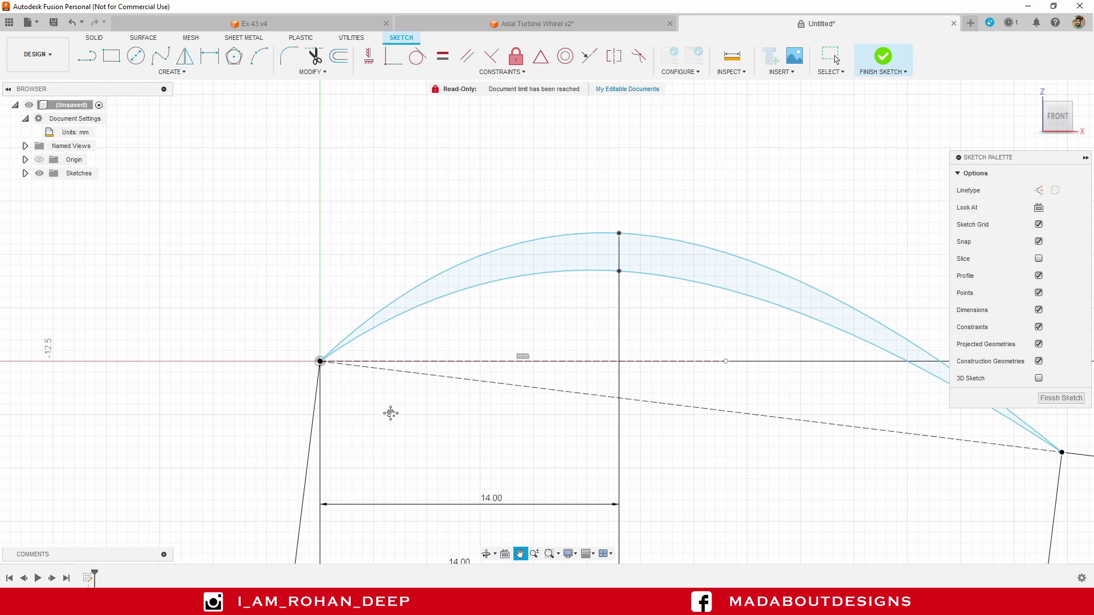
pyautogui.click(619, 272)
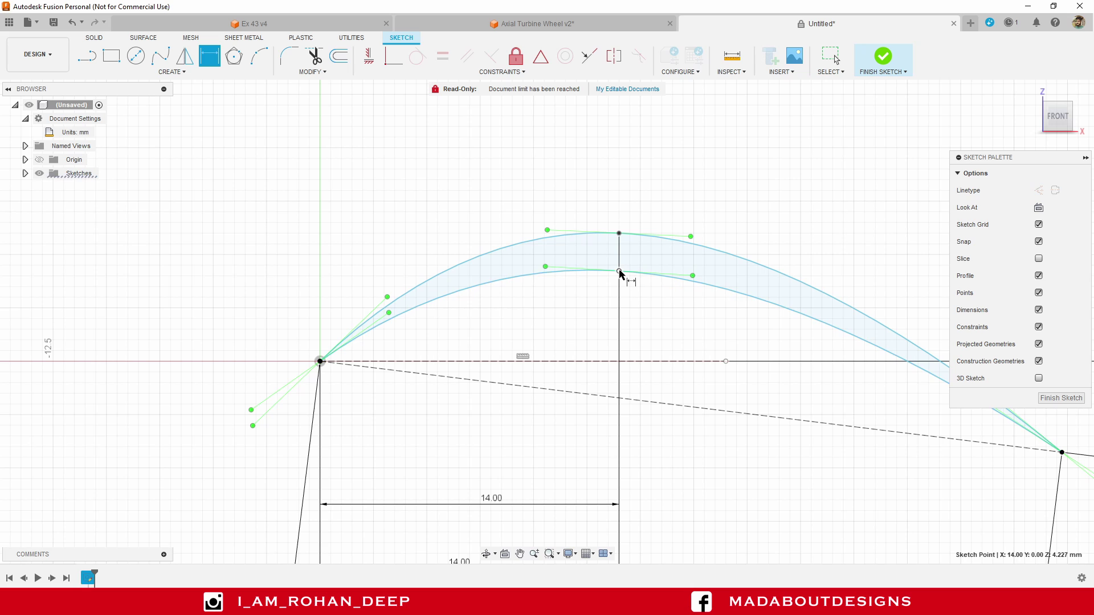
pyautogui.click(669, 407)
pyautogui.scroll(-2, 628, 329)
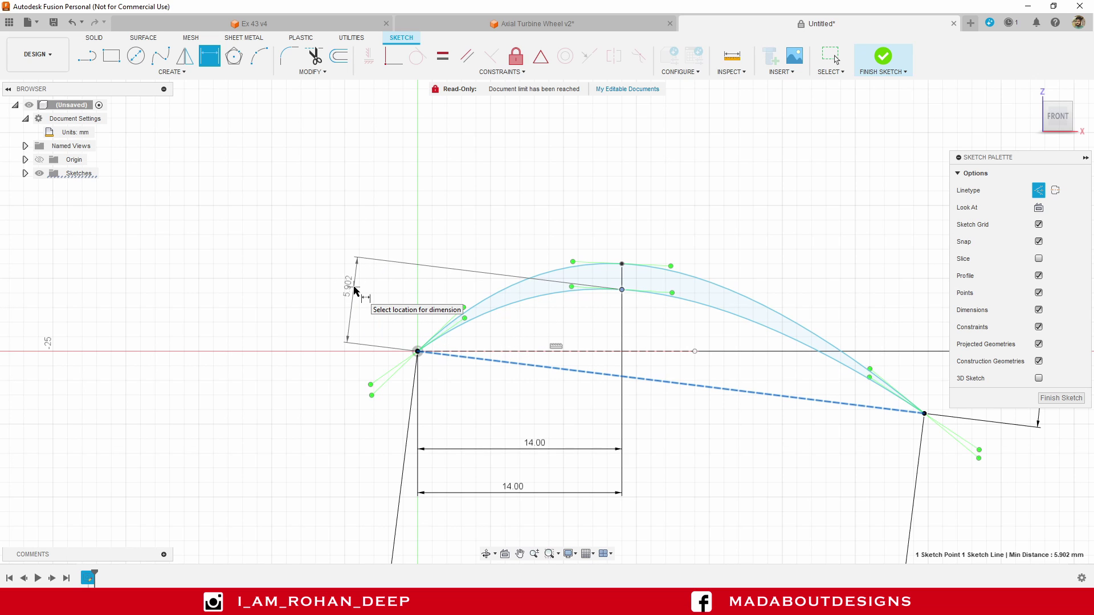
pyautogui.click(354, 290)
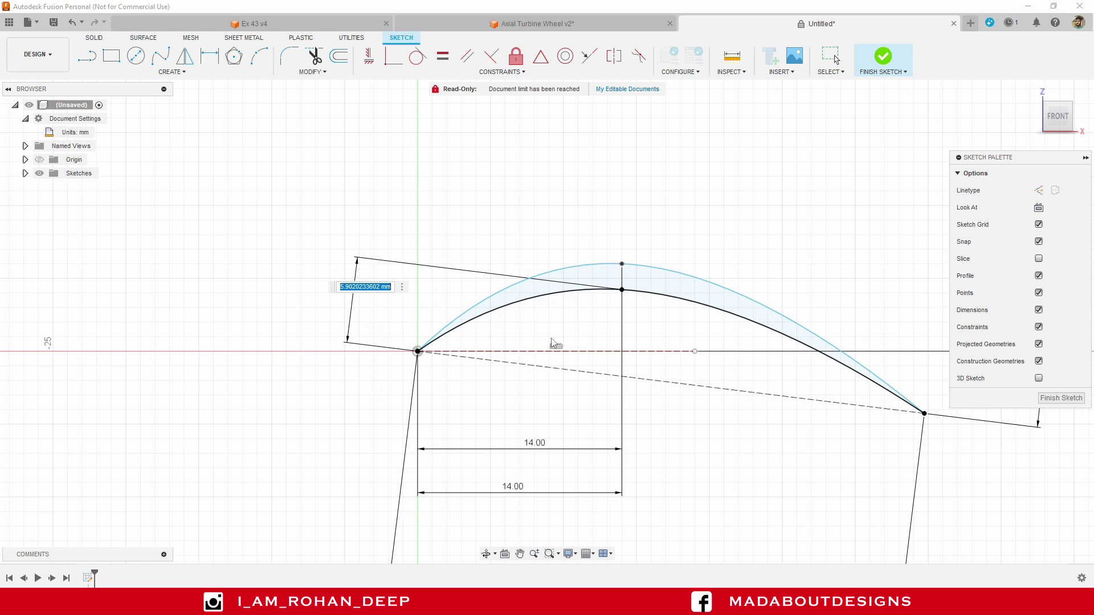
pyautogui.write('5')
pyautogui.press('Return')
# Step: Dimension the perpendicular distance between the upper spline's middle fit point and the angled 35 mm line as 10 mm
pyautogui.moveTo(556, 336)
pyautogui.mouseDown(button='middle')
pyautogui.moveTo(549, 319)
pyautogui.moveTo(478, 298)
pyautogui.mouseUp(button='middle')
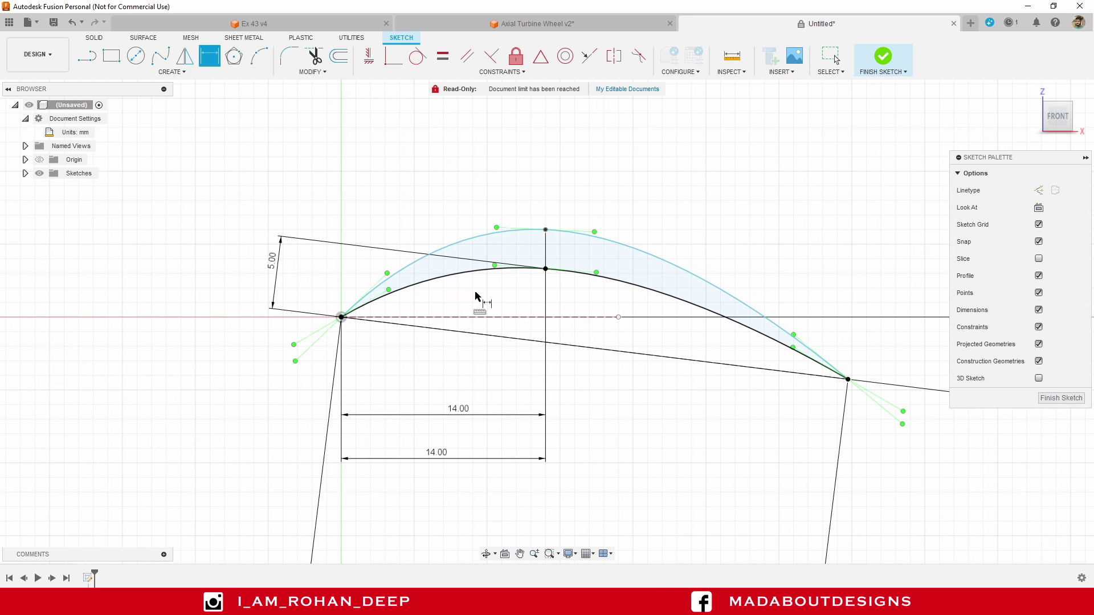
pyautogui.click(547, 230)
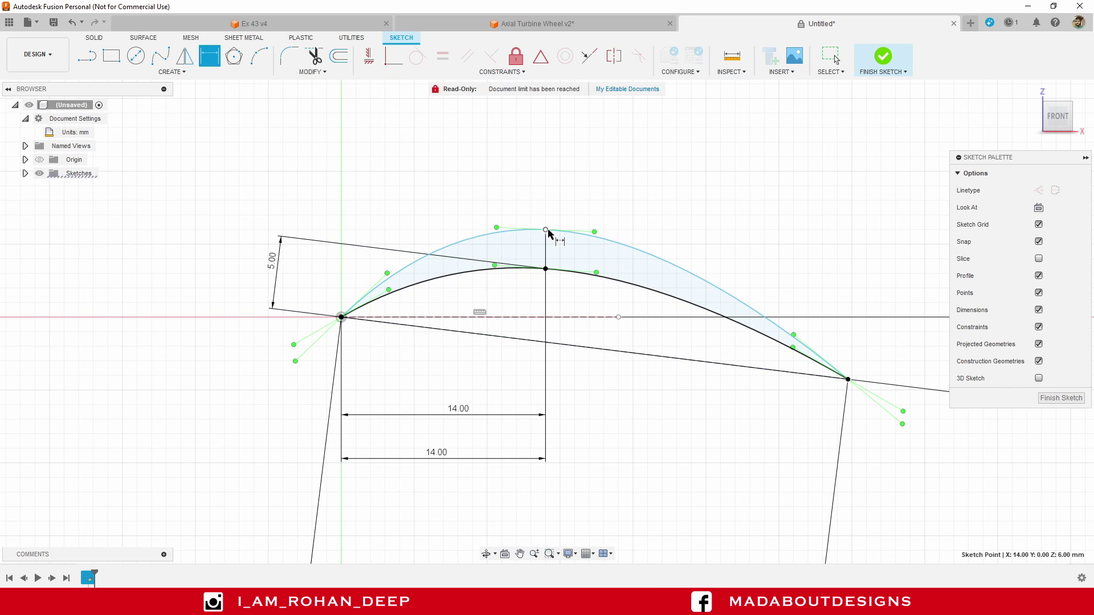
pyautogui.click(523, 342)
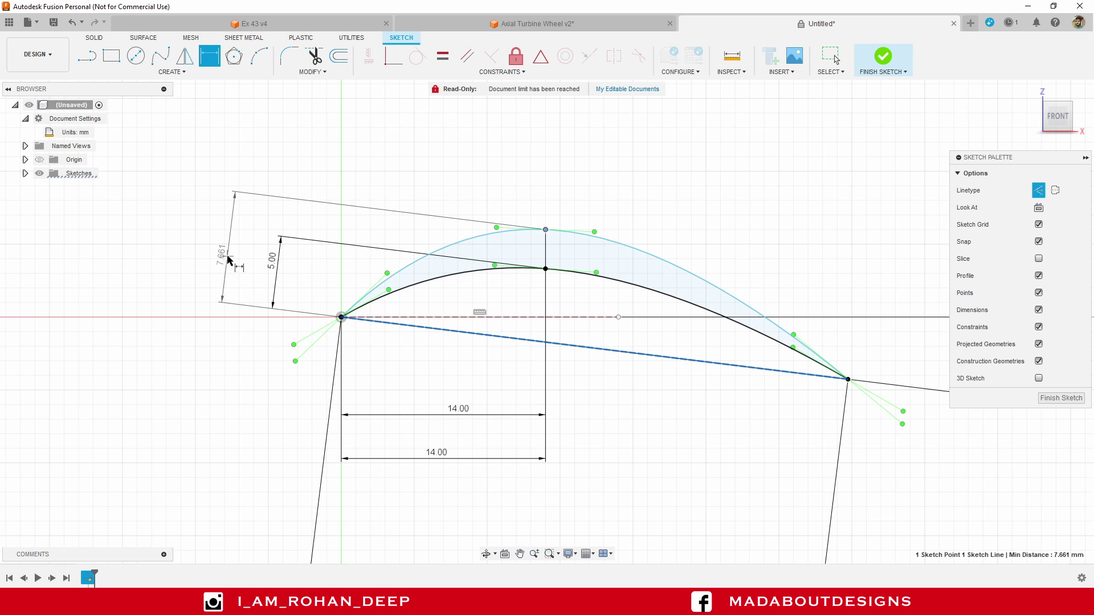
pyautogui.click(228, 253)
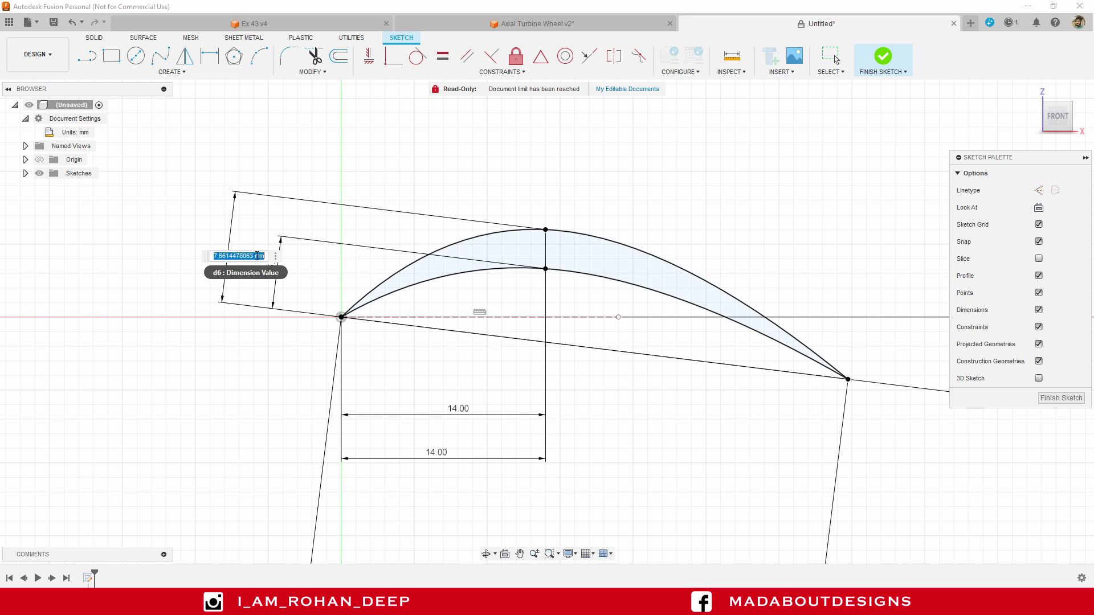
pyautogui.write('10')
pyautogui.press('Return')
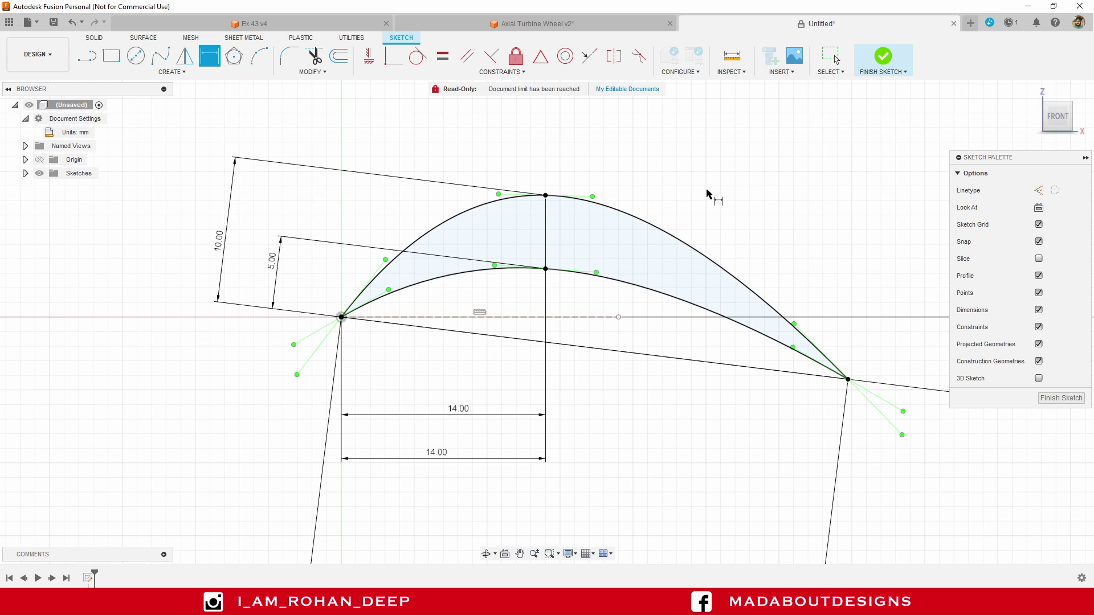
pyautogui.press('Escape')
# Step: Finish the fully dimensioned blade profile sketch
pyautogui.scroll(-4, 707, 193)
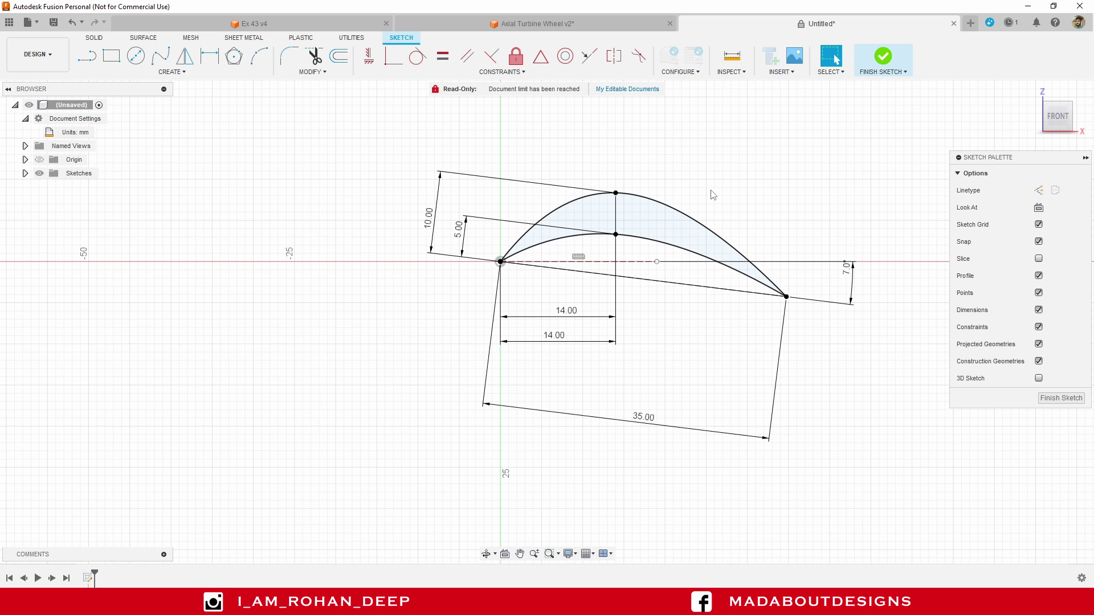
pyautogui.scroll(2, 696, 190)
pyautogui.moveTo(696, 190)
pyautogui.mouseDown(button='middle')
pyautogui.moveTo(744, 165)
pyautogui.moveTo(755, 180)
pyautogui.moveTo(725, 211)
pyautogui.moveTo(665, 189)
pyautogui.mouseUp(button='middle')
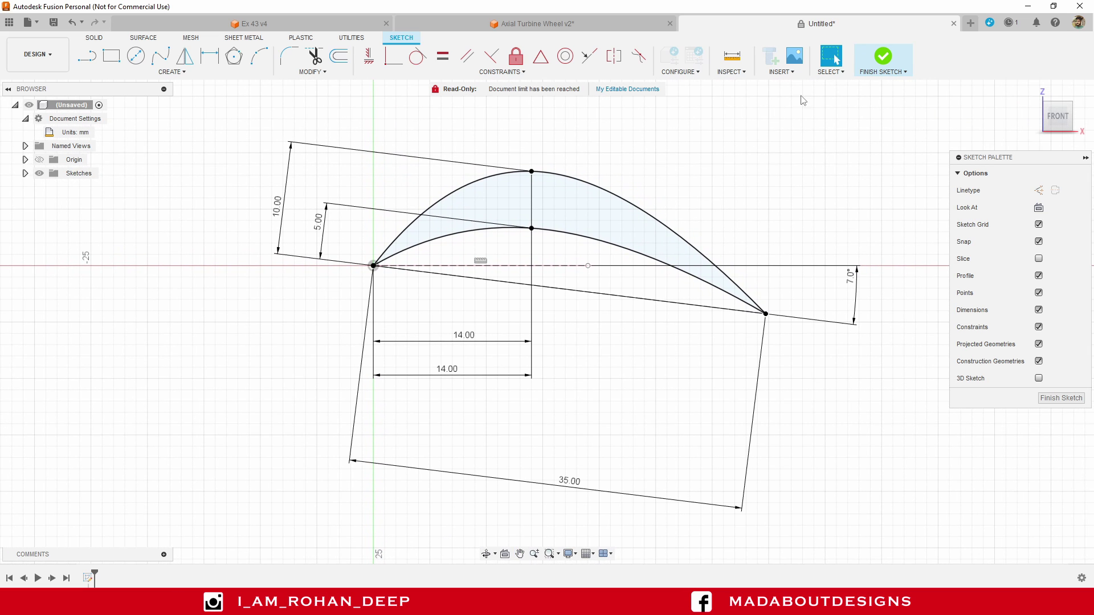
pyautogui.click(883, 56)
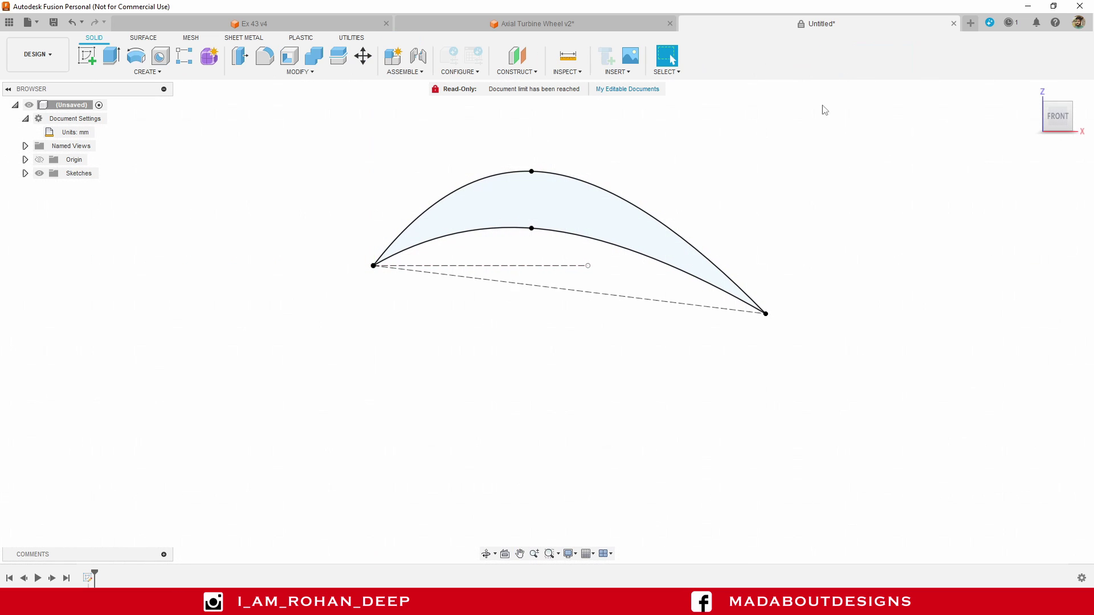
# Step: Create a construction plane offset -40 mm from the XZ origin plane
pyautogui.scroll(-3, 710, 156)
pyautogui.keyDown('shift'); pyautogui.moveTo(711, 156); pyautogui.dragTo(699, 182, button='middle'); pyautogui.keyUp('shift')
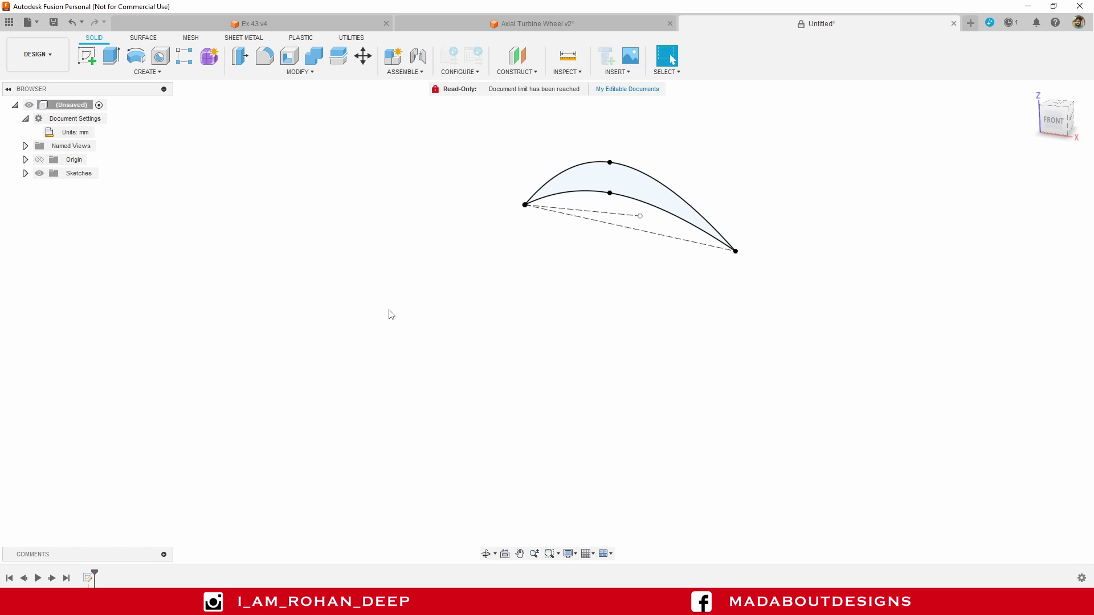
pyautogui.click(517, 71)
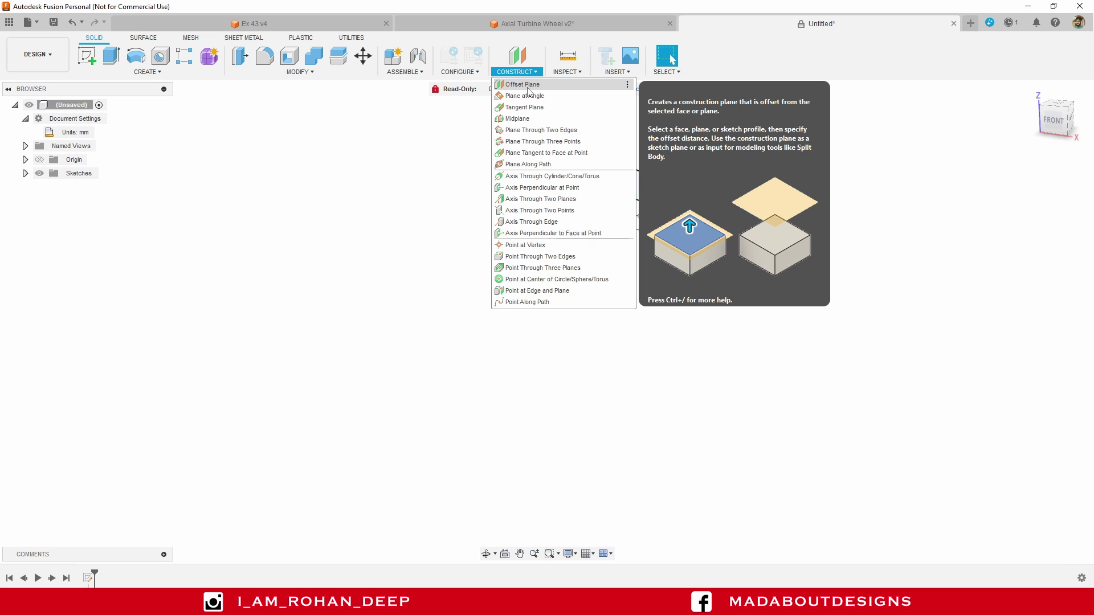
pyautogui.click(527, 86)
pyautogui.keyDown('shift'); pyautogui.moveTo(525, 275); pyautogui.dragTo(513, 276, button='middle'); pyautogui.keyUp('shift')
pyautogui.click(552, 170)
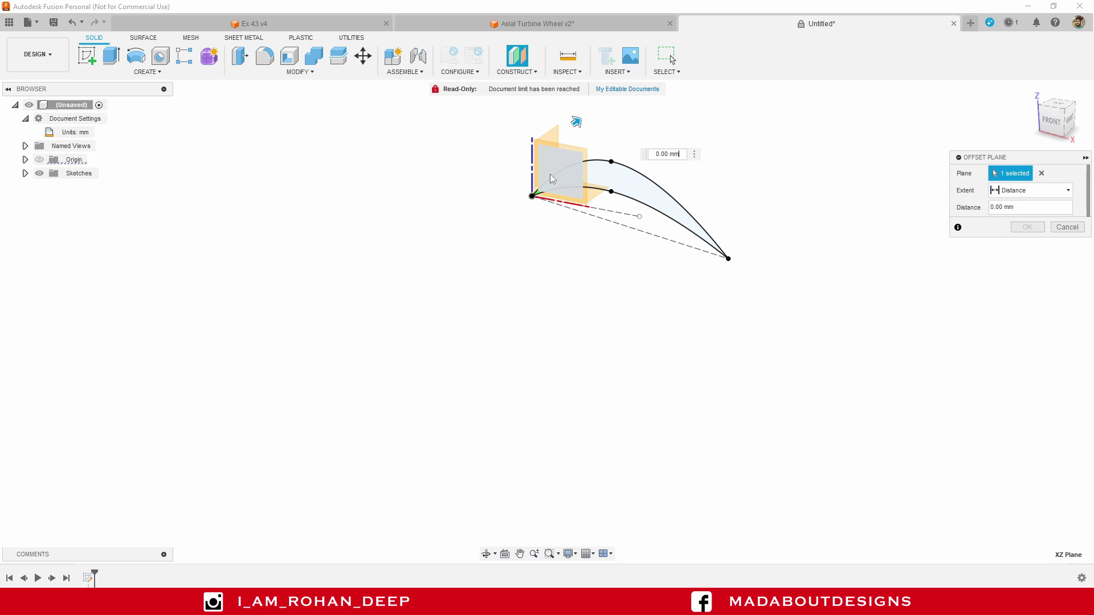
pyautogui.moveTo(577, 121); pyautogui.dragTo(527, 179)
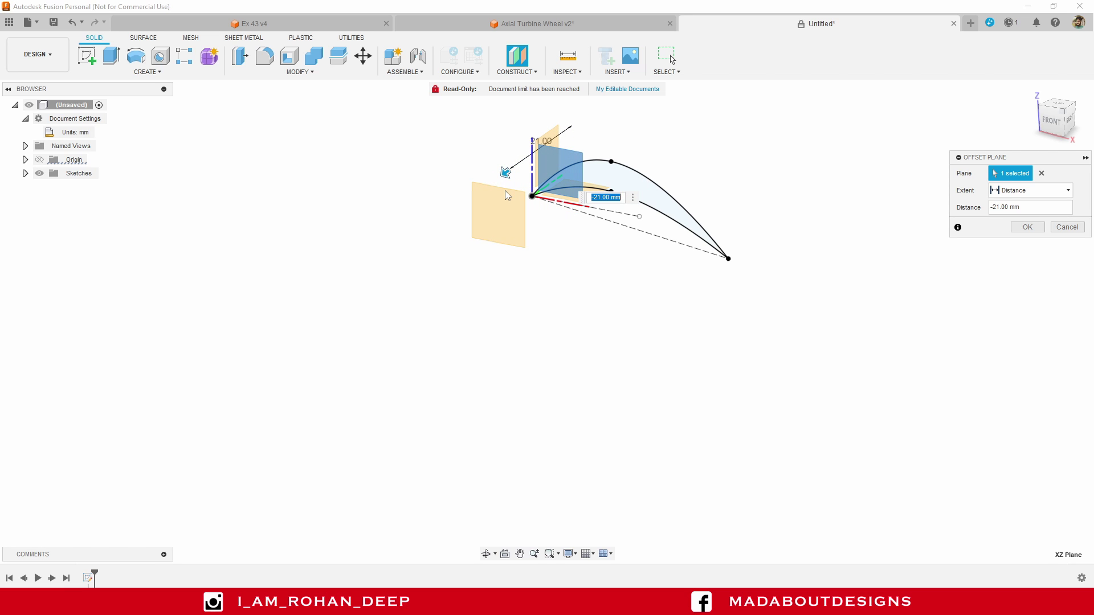
pyautogui.write('-40')
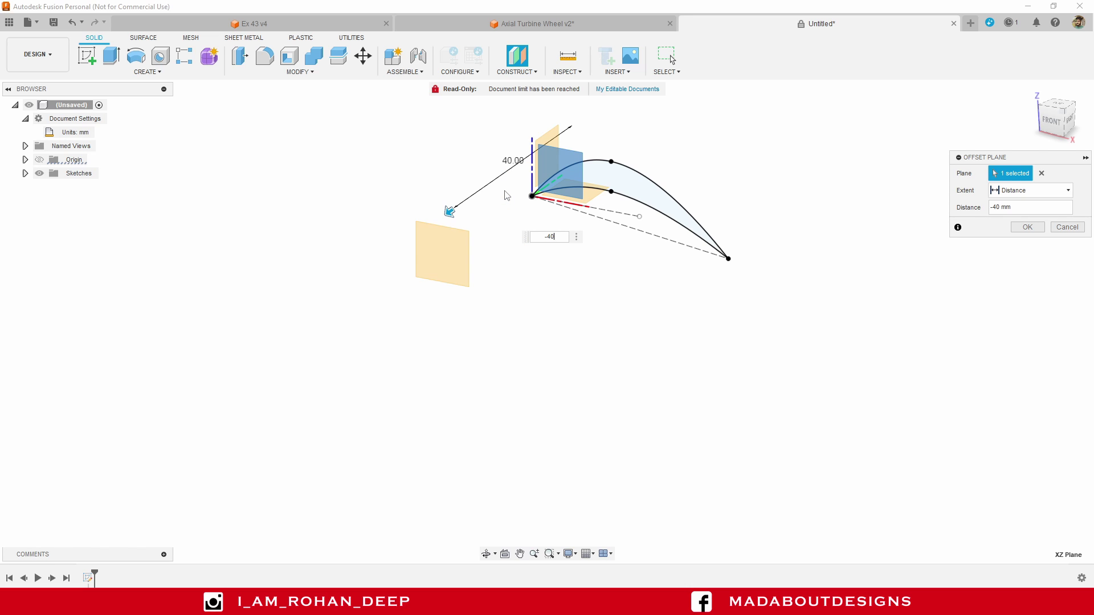
pyautogui.press('Return')
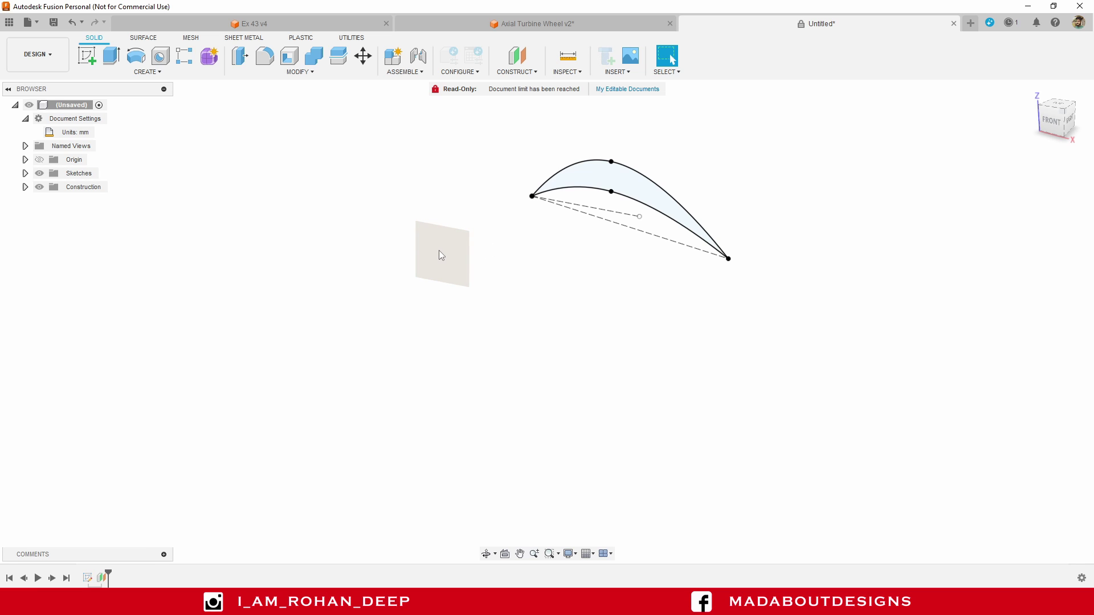
# Step: Start a new sketch on the offset construction plane
pyautogui.click(456, 257)
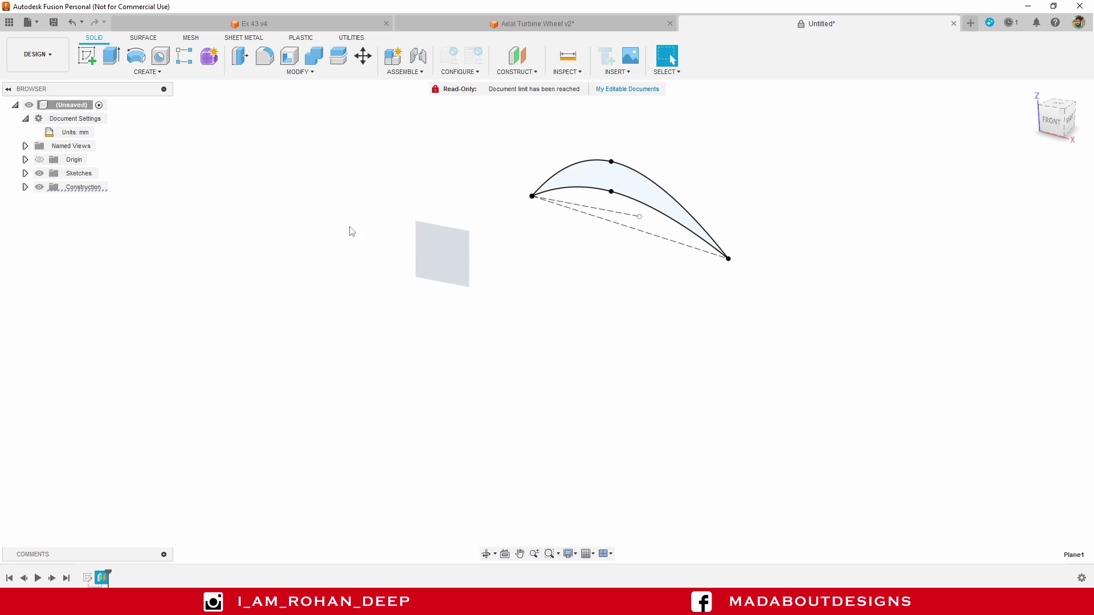
pyautogui.click(90, 50)
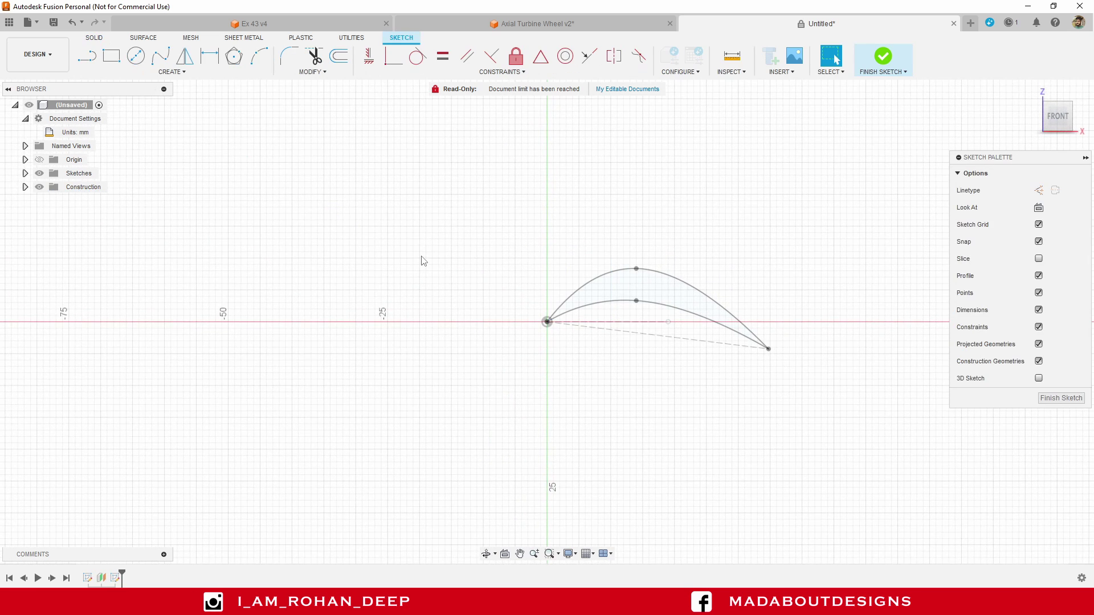
pyautogui.scroll(-1, 486, 249)
pyautogui.moveTo(486, 249); pyautogui.dragTo(240, 200, button='middle')
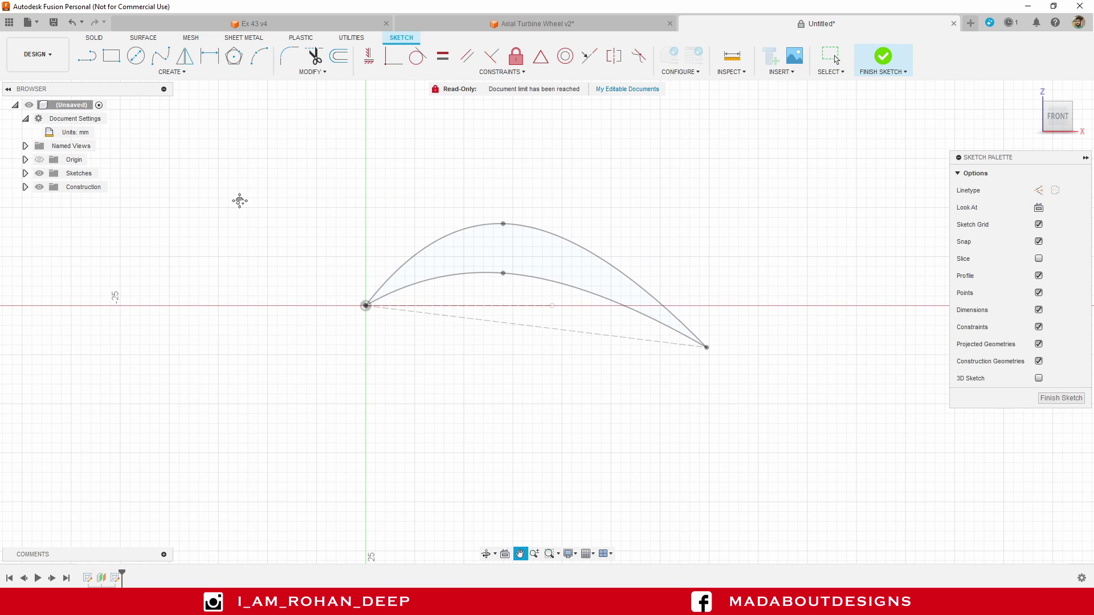
# Step: Draw a 50 mm construction line from the origin, sloping down at 30° from the horizontal
pyautogui.click(91, 58)
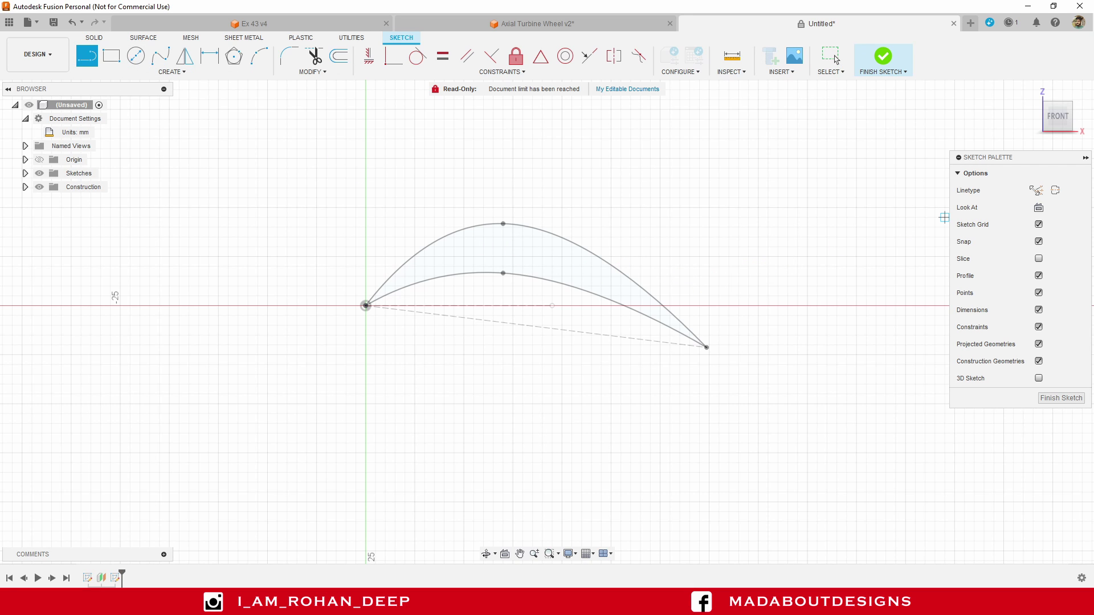
pyautogui.click(1038, 190)
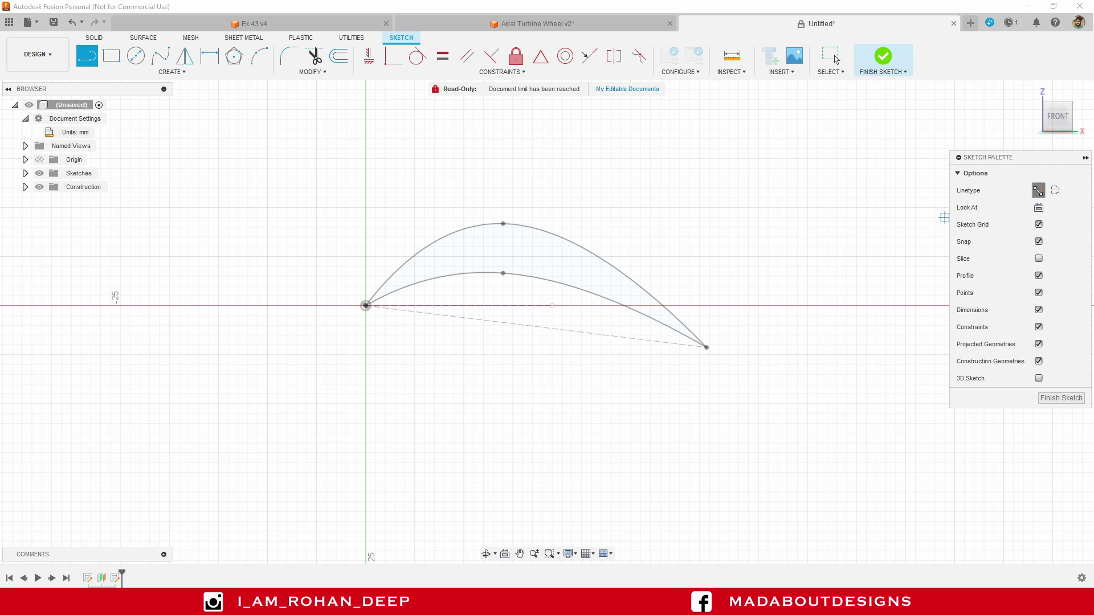
pyautogui.moveTo(652, 224); pyautogui.dragTo(633, 165, button='middle')
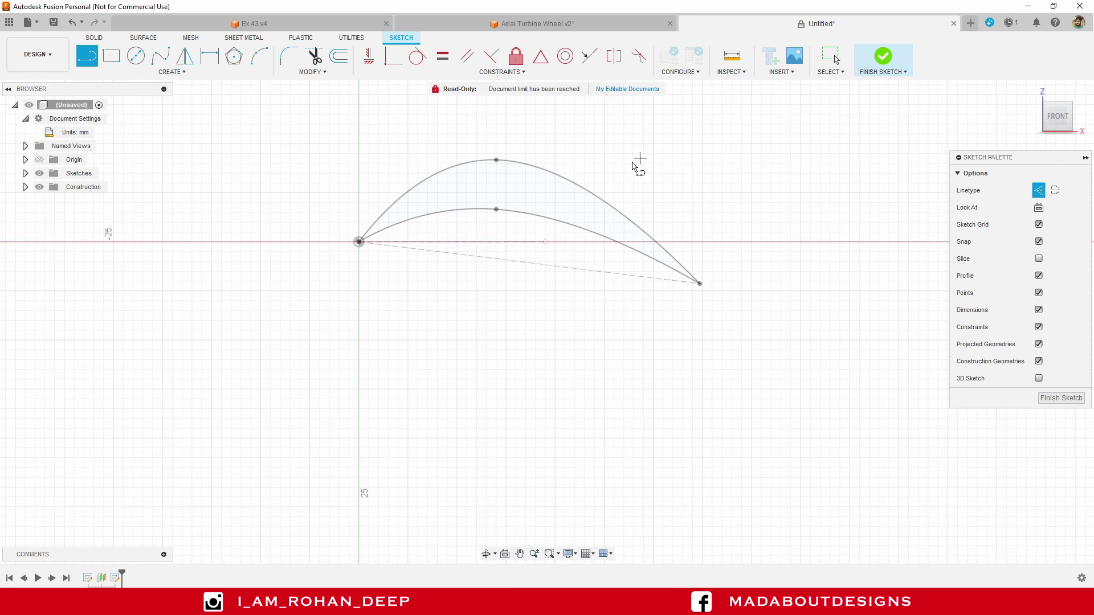
pyautogui.click(359, 241)
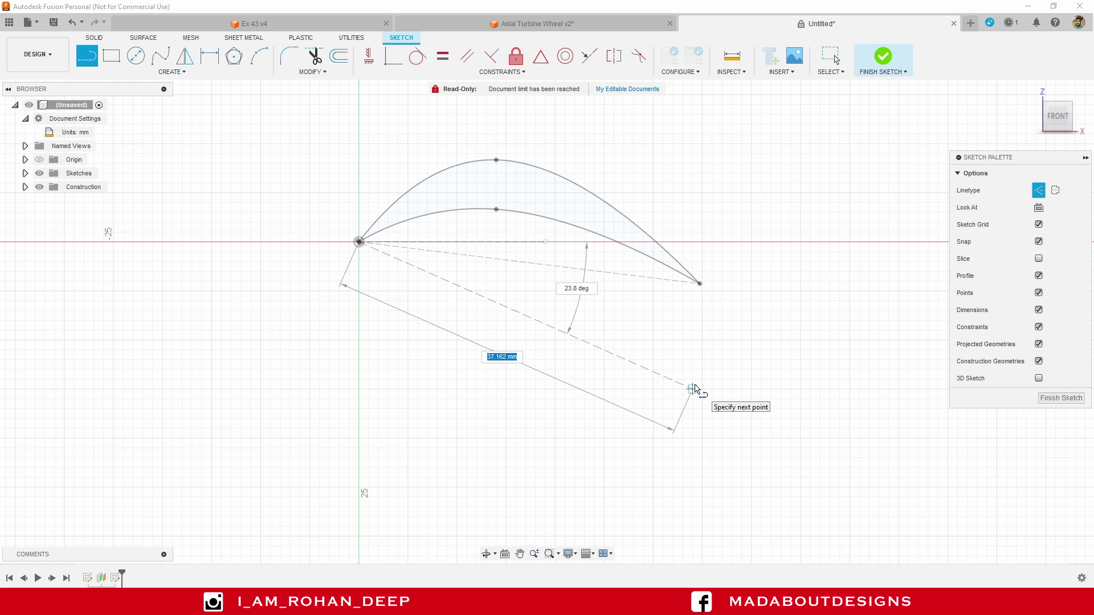
pyautogui.write('50')
pyautogui.press('Tab')
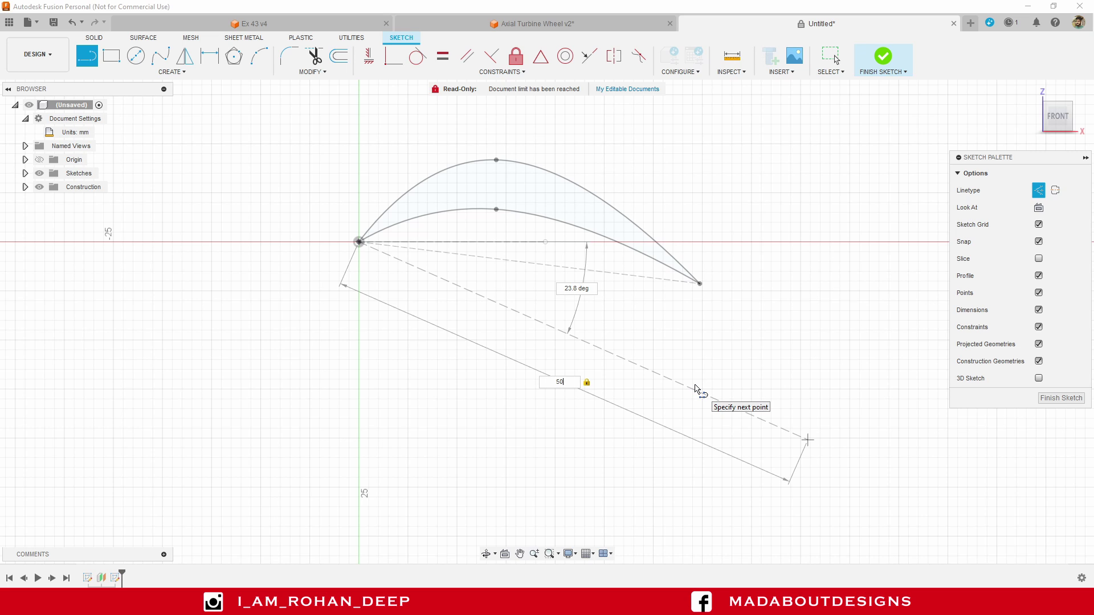
pyautogui.press('Tab')
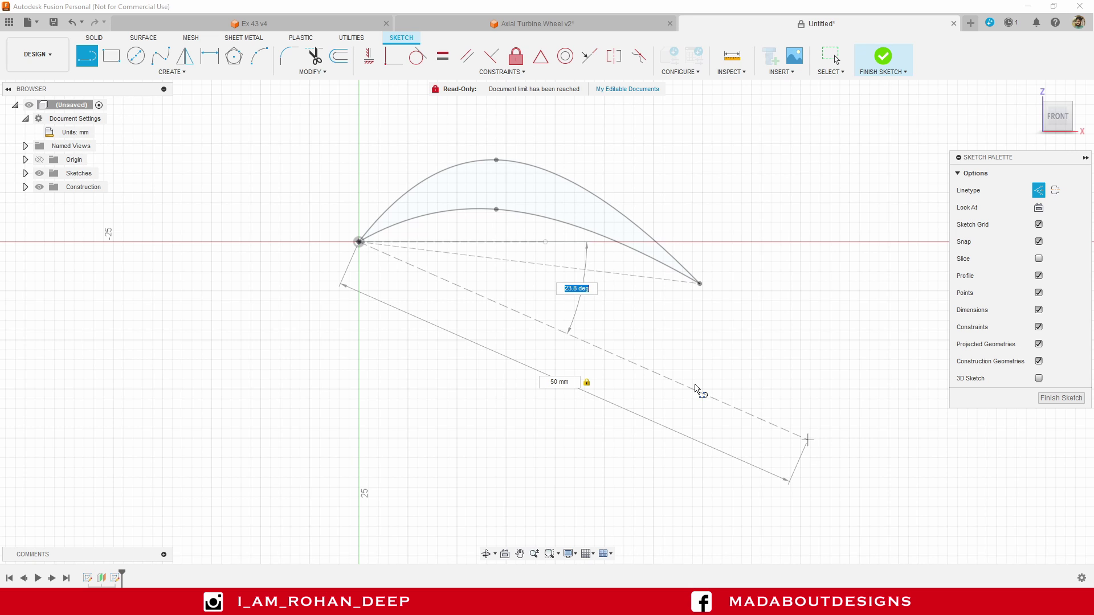
pyautogui.write('30')
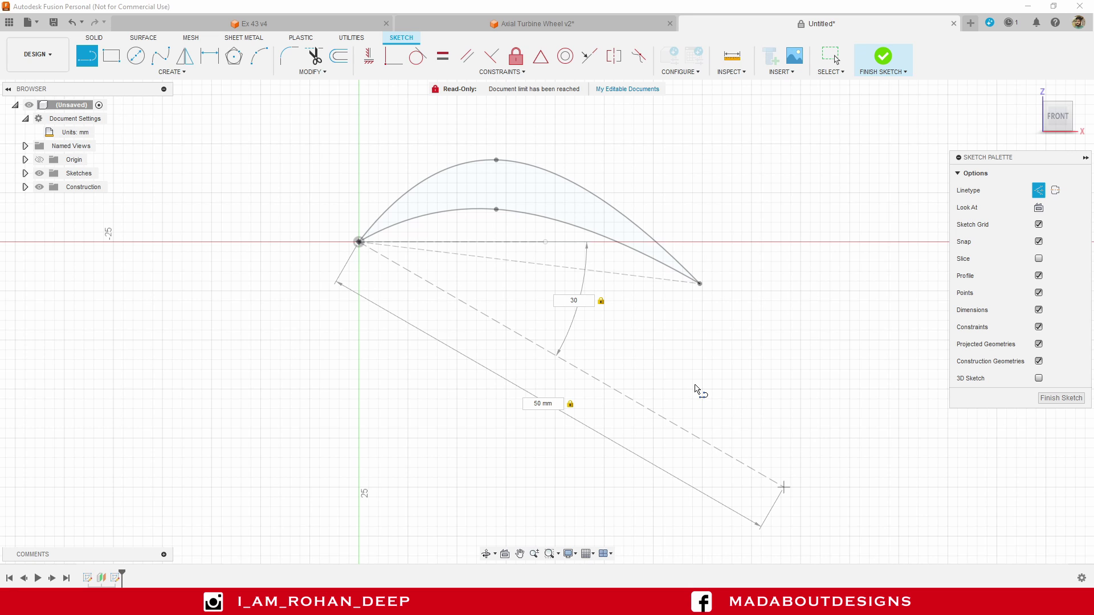
pyautogui.press('Return')
pyautogui.press('Escape')
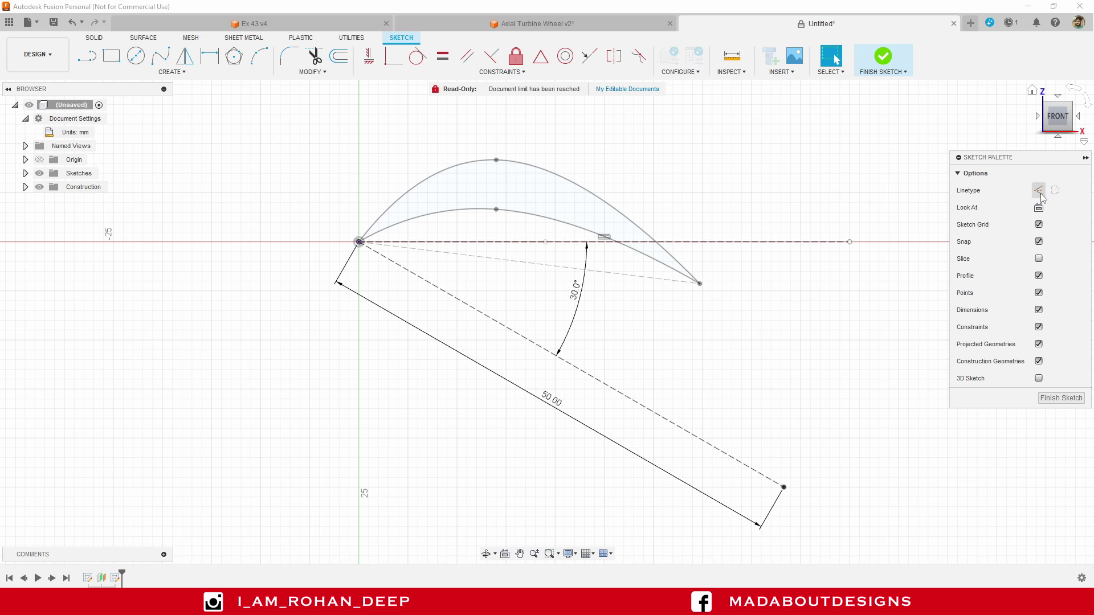
# Step: Draw a shallow three-point arc of about 106 mm radius between the ends of the 50 mm construction line, bulging above it
pyautogui.scroll(-3, 677, 235)
pyautogui.moveTo(676, 235); pyautogui.dragTo(500, 138, button='middle')
pyautogui.moveTo(196, 130); pyautogui.dragTo(217, 159, button='middle')
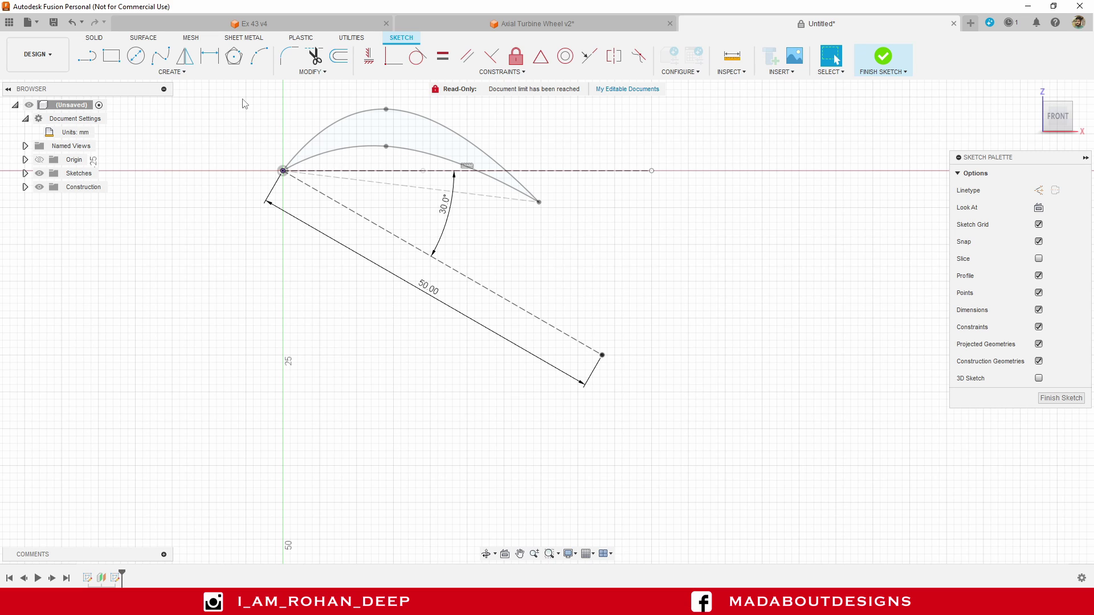
pyautogui.click(182, 72)
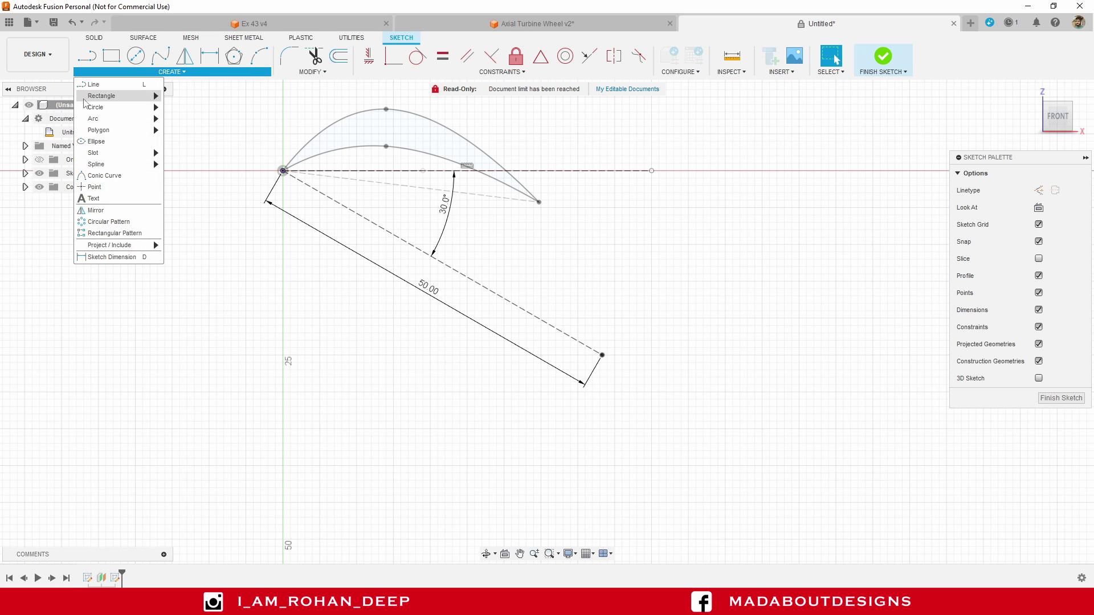
pyautogui.moveTo(85, 123)
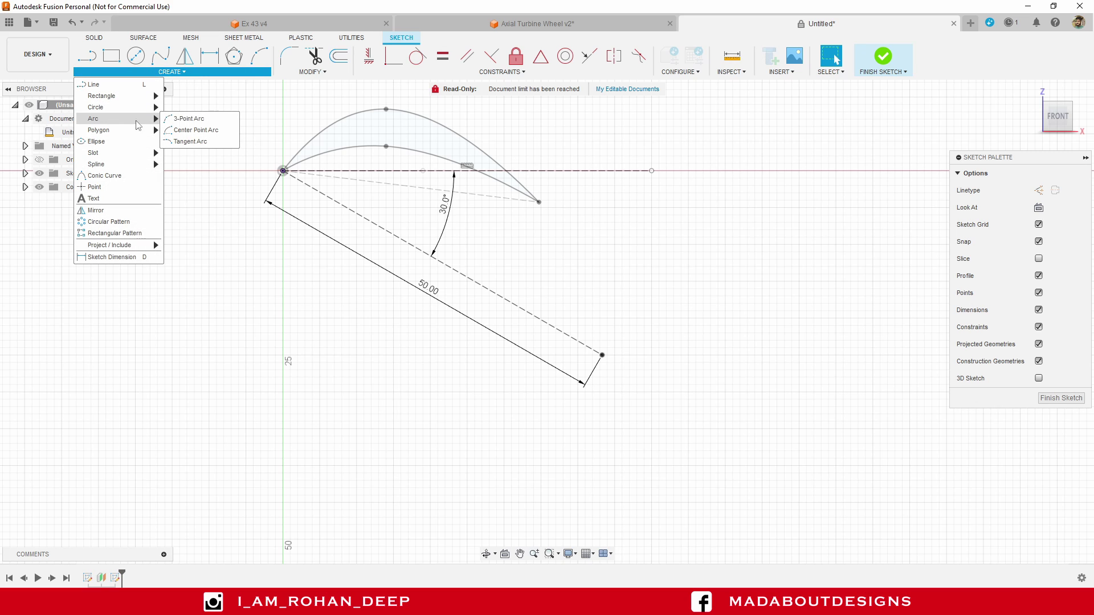
pyautogui.click(197, 129)
pyautogui.scroll(3, 220, 136)
pyautogui.moveTo(270, 150); pyautogui.dragTo(257, 134, button='middle')
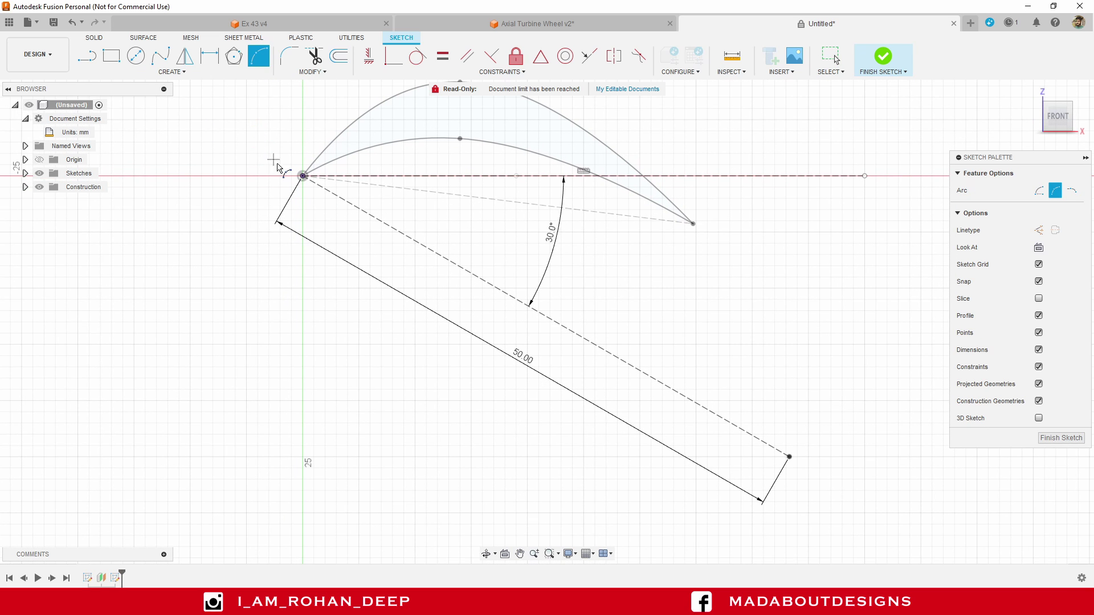
pyautogui.click(315, 191)
pyautogui.scroll(-3, 376, 208)
pyautogui.moveTo(511, 242); pyautogui.dragTo(469, 199, button='middle')
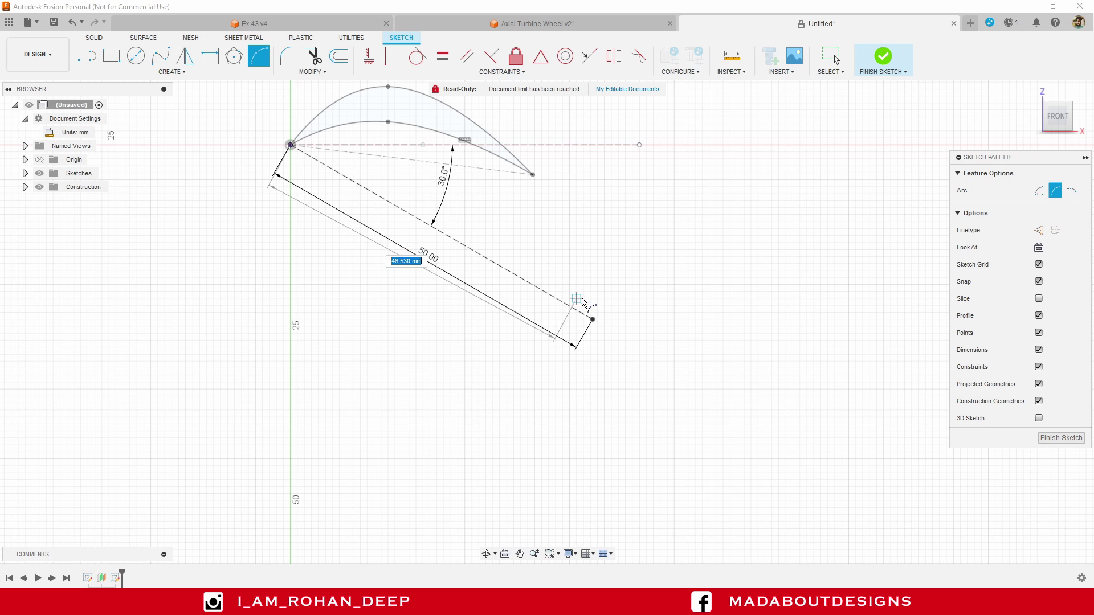
pyautogui.click(592, 319)
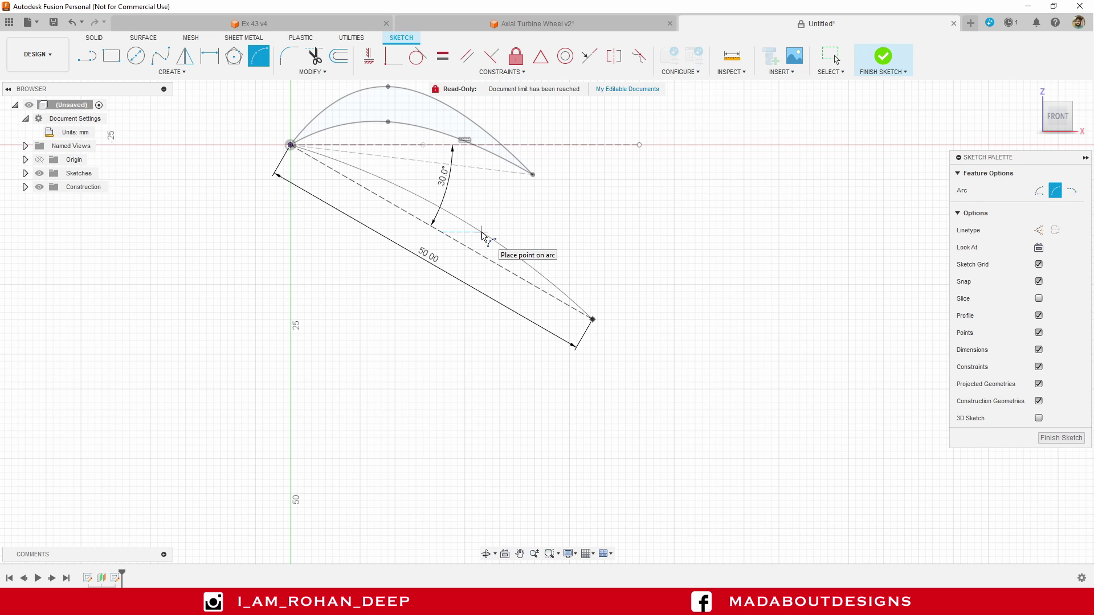
pyautogui.click(481, 233)
# Step: Draw a second, more strongly curved three-point arc above the first, sharing both of its endpoints to close the profile
pyautogui.scroll(2, 481, 234)
pyautogui.moveTo(464, 194); pyautogui.dragTo(510, 257, button='middle')
pyautogui.scroll(-2, 533, 274)
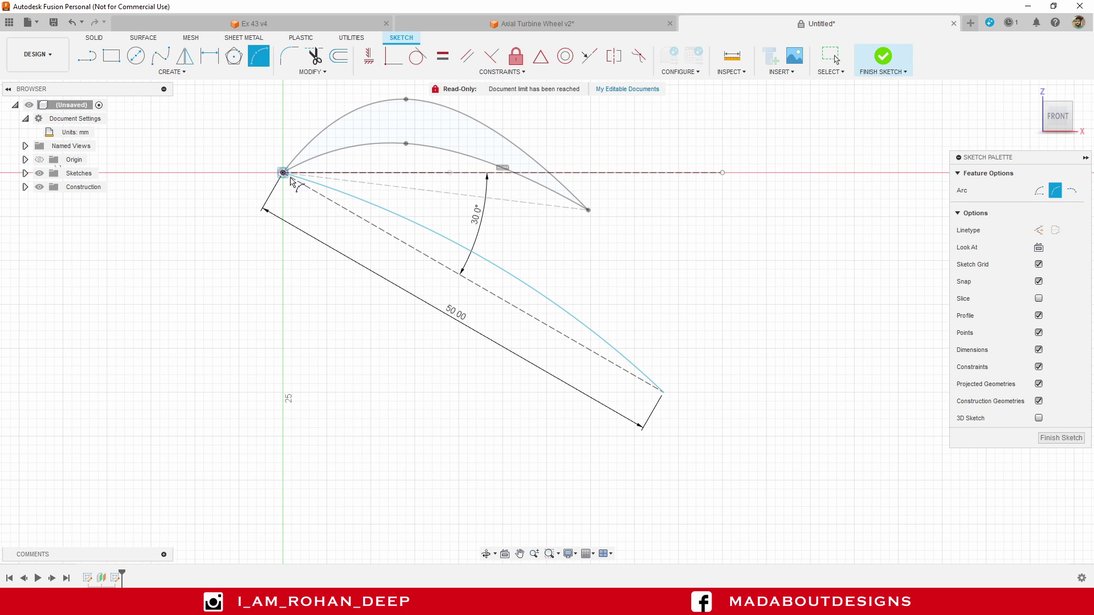
pyautogui.click(662, 392)
pyautogui.click(533, 263)
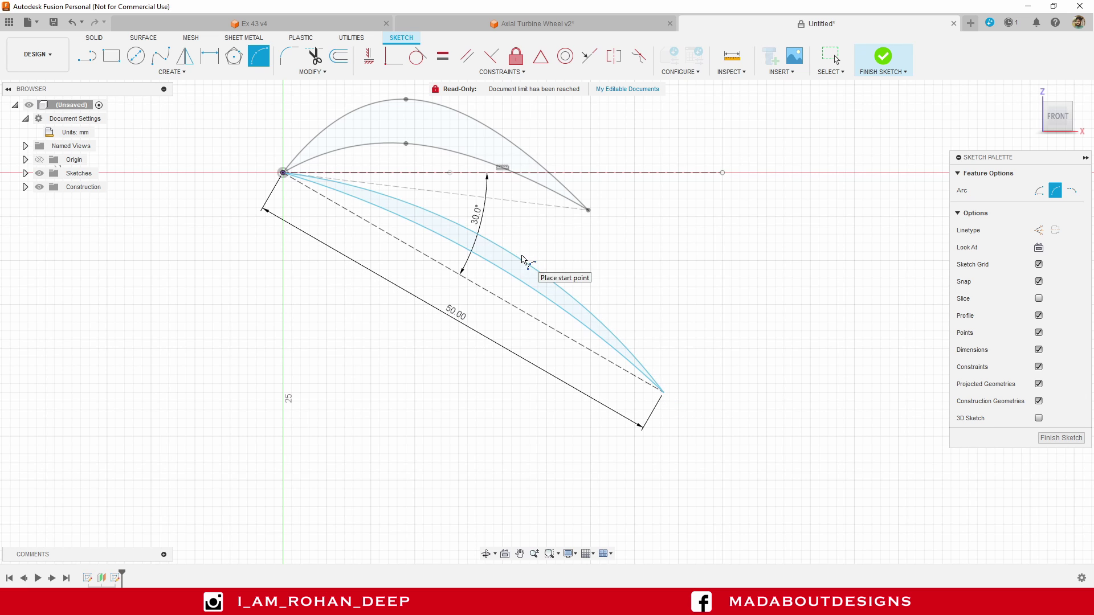
pyautogui.scroll(-2, 618, 255)
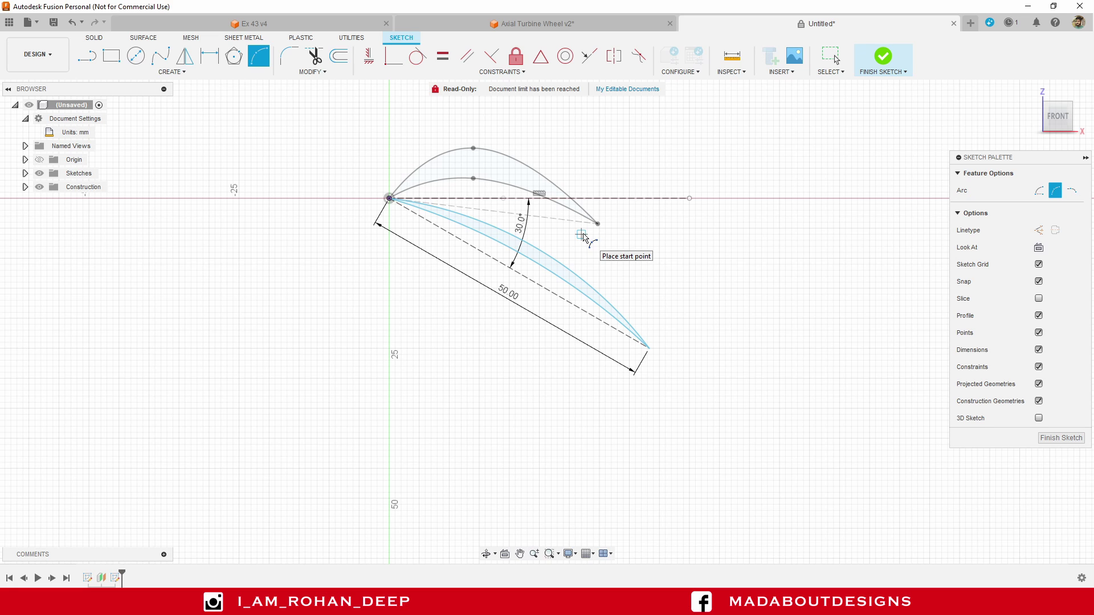
# Step: Dimension the lower arc's radius as 65 mm
pyautogui.press('d')
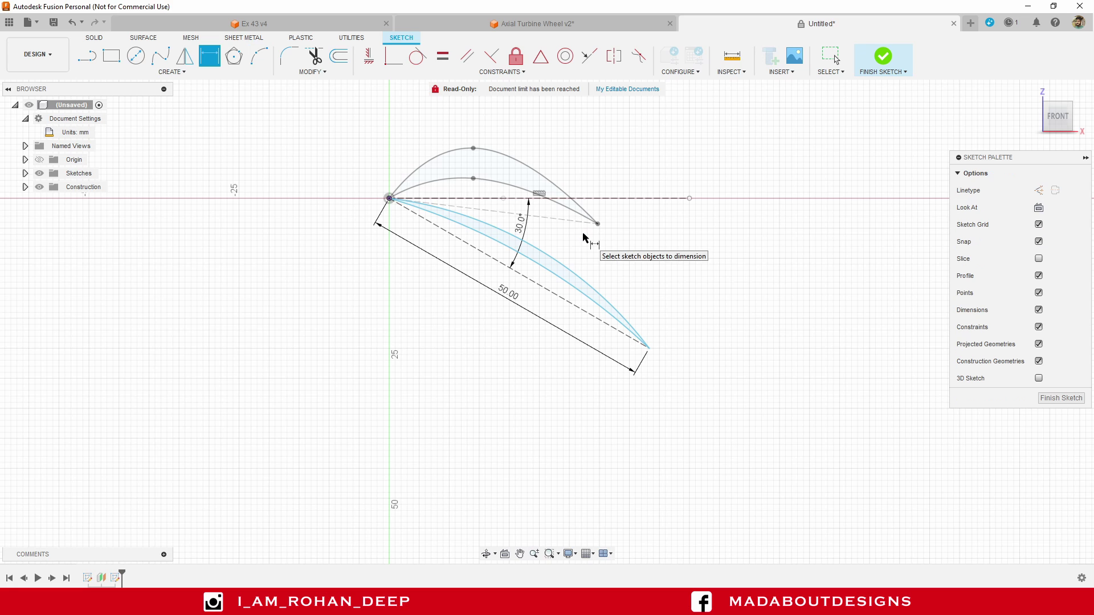
pyautogui.click(519, 252)
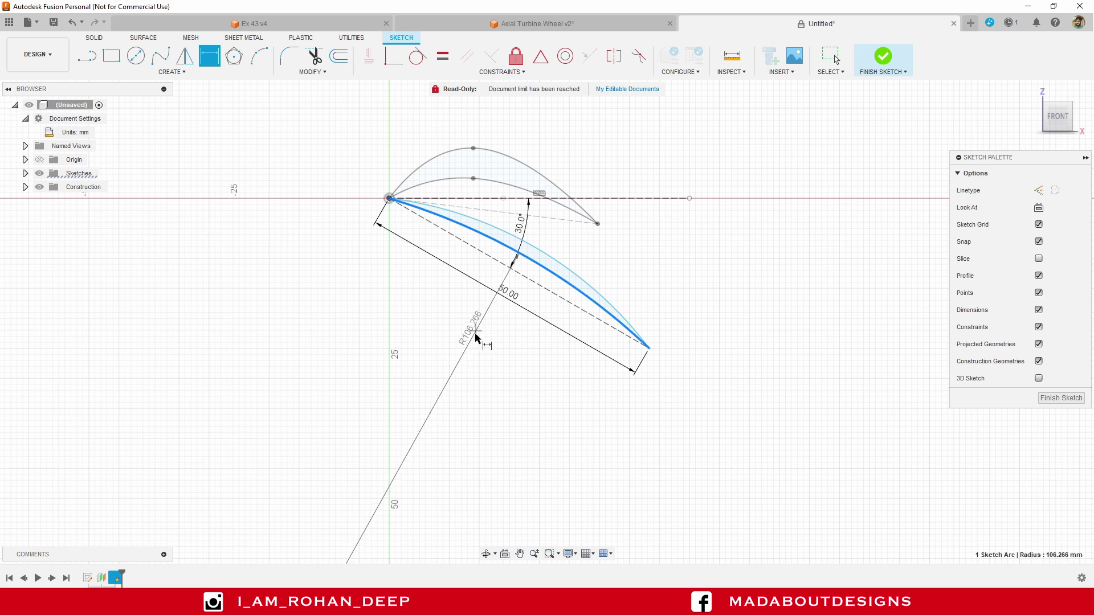
pyautogui.click(460, 363)
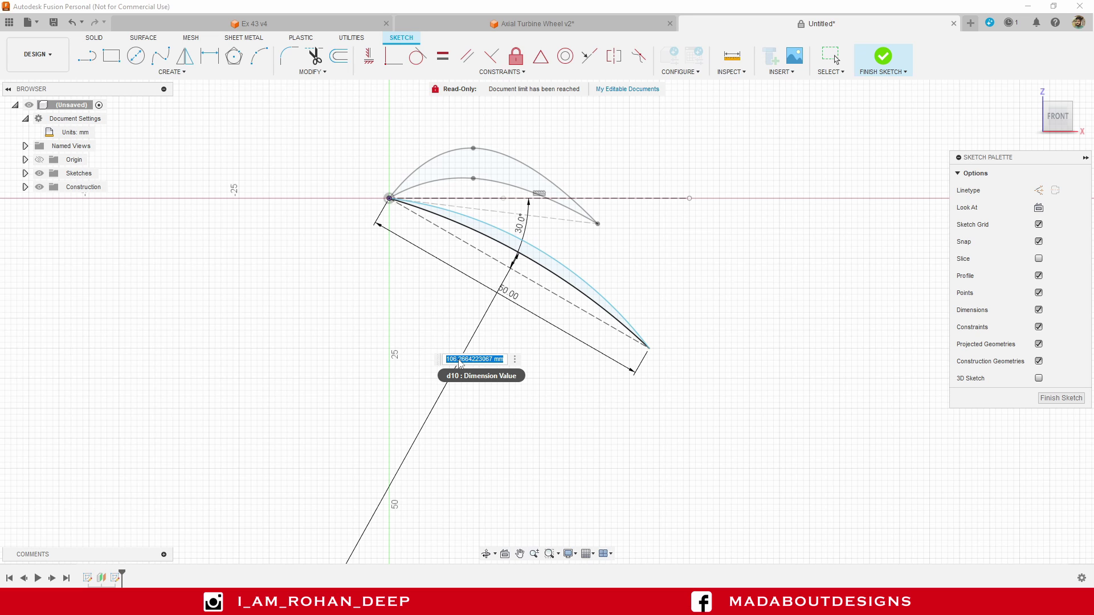
pyautogui.write('65')
pyautogui.press('Return')
# Step: Dimension the upper arc's radius as 45 mm
pyautogui.scroll(3, 530, 259)
pyautogui.scroll(3, 533, 257)
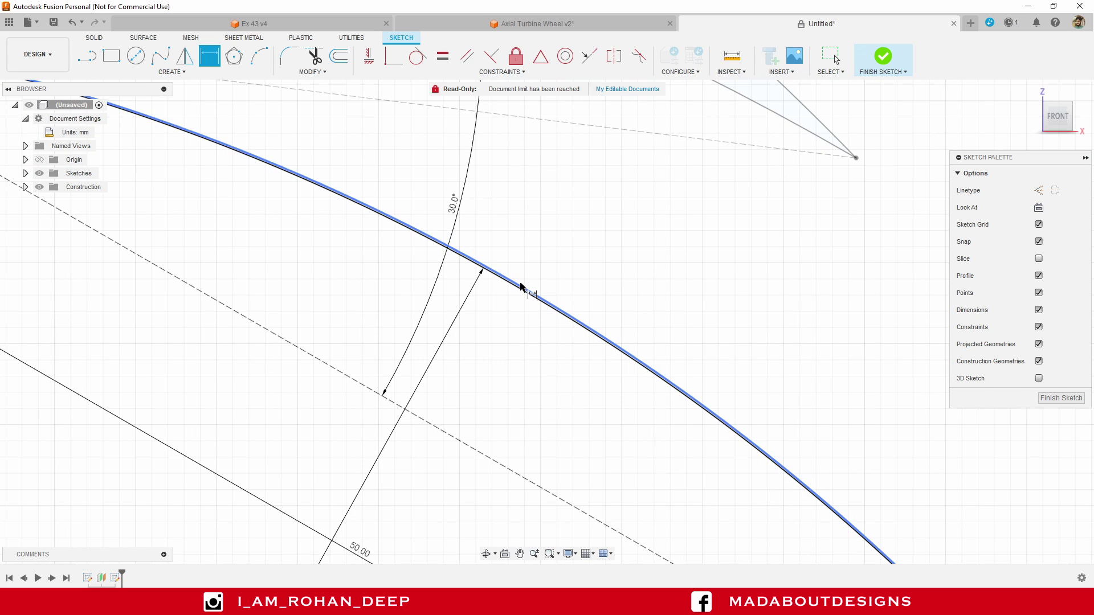
pyautogui.click(520, 287)
pyautogui.scroll(-3, 470, 373)
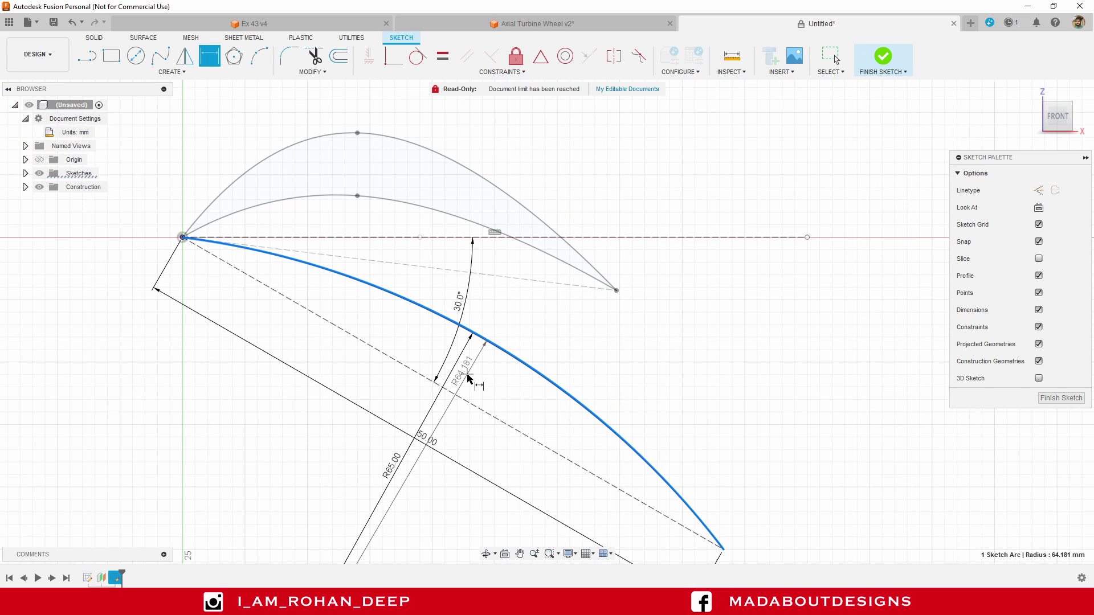
pyautogui.scroll(-2, 467, 378)
pyautogui.click(473, 377)
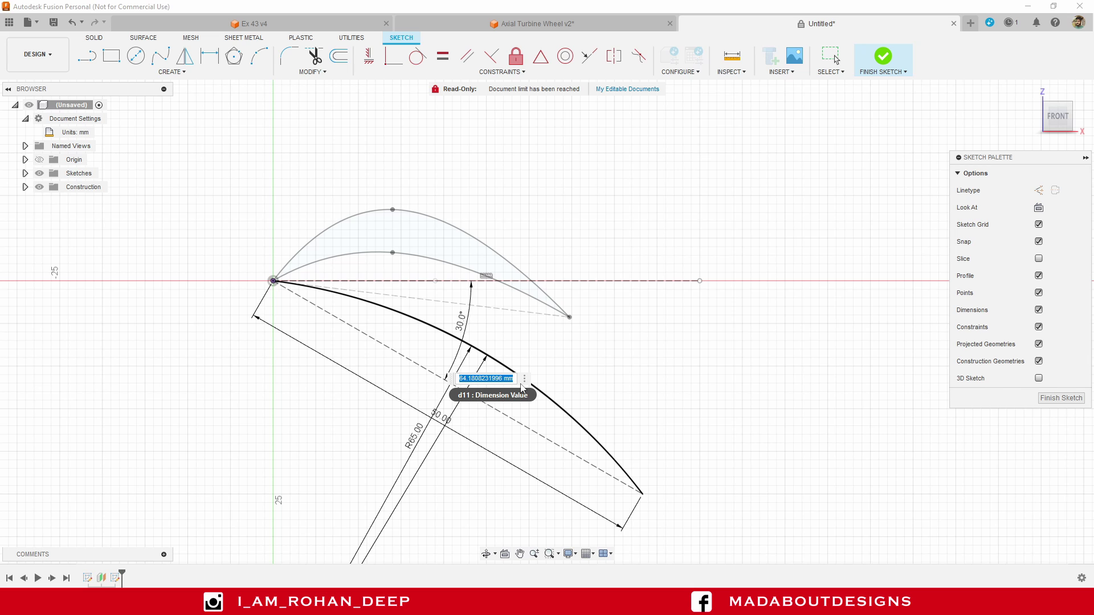
pyautogui.write('45')
pyautogui.press('Return')
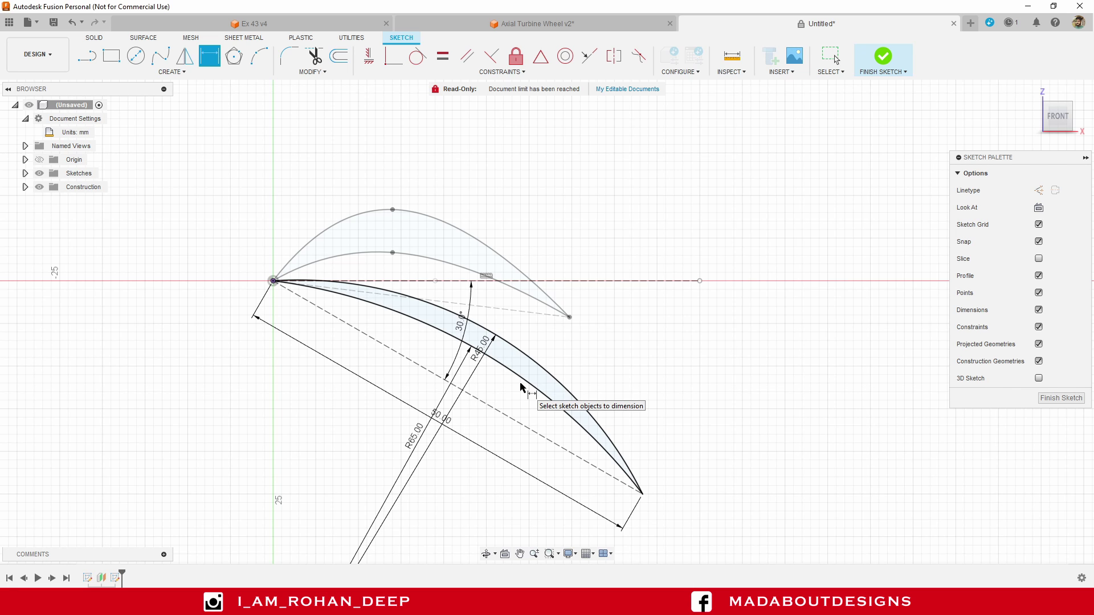
# Step: Finish the arc profile sketch on the offset plane
pyautogui.scroll(-1, 536, 358)
pyautogui.moveTo(612, 356)
pyautogui.mouseDown(button='middle')
pyautogui.moveTo(625, 248)
pyautogui.moveTo(664, 232)
pyautogui.mouseUp(button='middle')
pyautogui.scroll(-1, 647, 246)
pyautogui.scroll(-1, 652, 242)
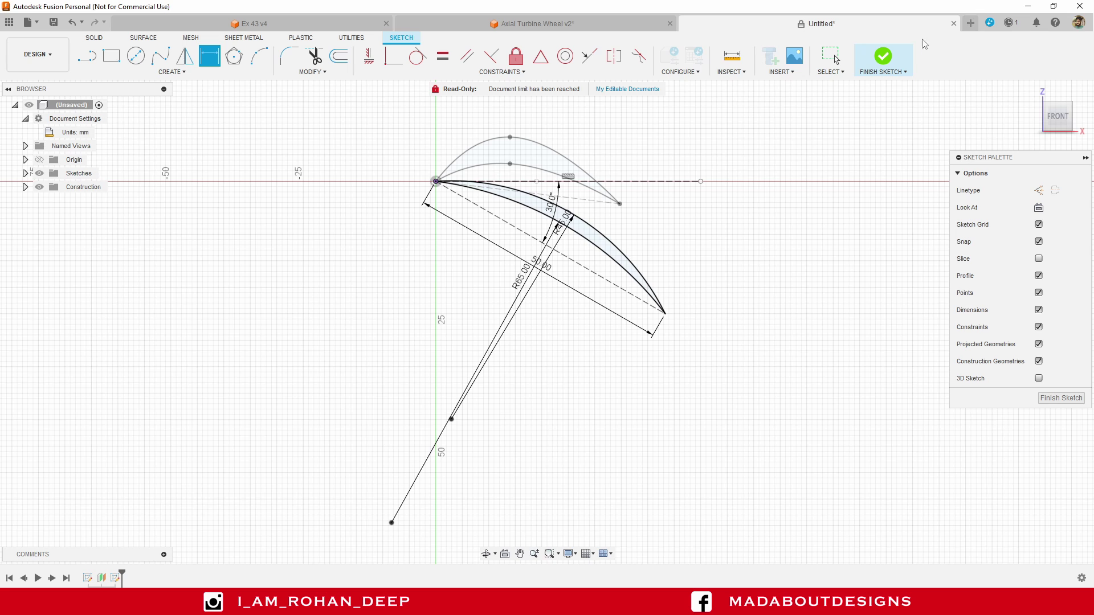
pyautogui.click(884, 59)
pyautogui.keyDown('shift'); pyautogui.moveTo(791, 221); pyautogui.dragTo(688, 247, button='middle'); pyautogui.keyUp('shift')
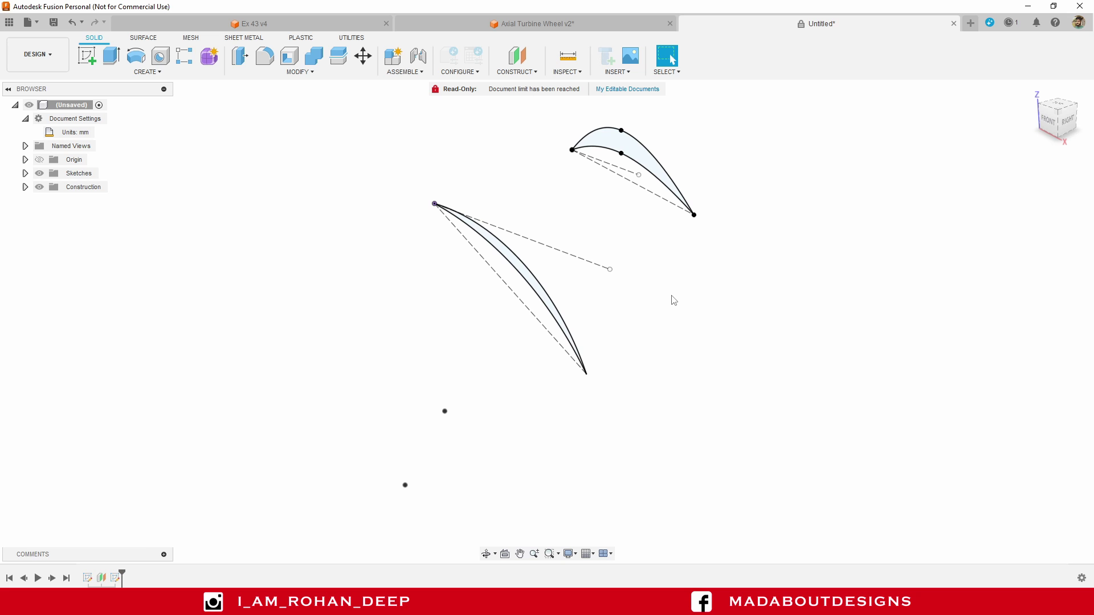
pyautogui.keyDown('shift'); pyautogui.moveTo(674, 300); pyautogui.dragTo(700, 309, button='middle'); pyautogui.keyUp('shift')
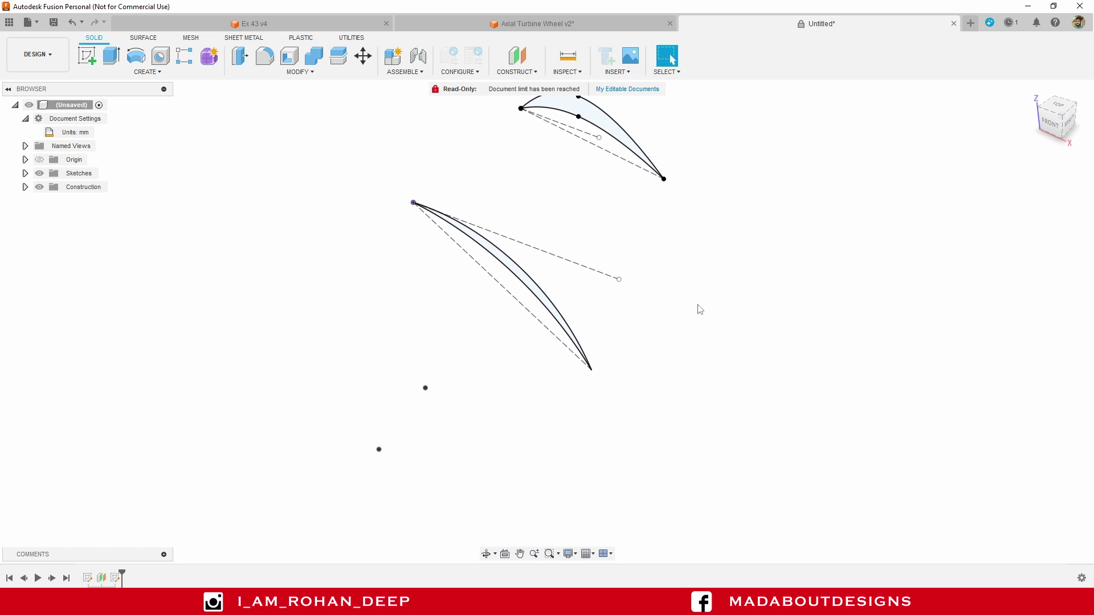
# Step: Loft a new solid body between the spline profile and the arc profile to form the turbine blade
pyautogui.click(161, 72)
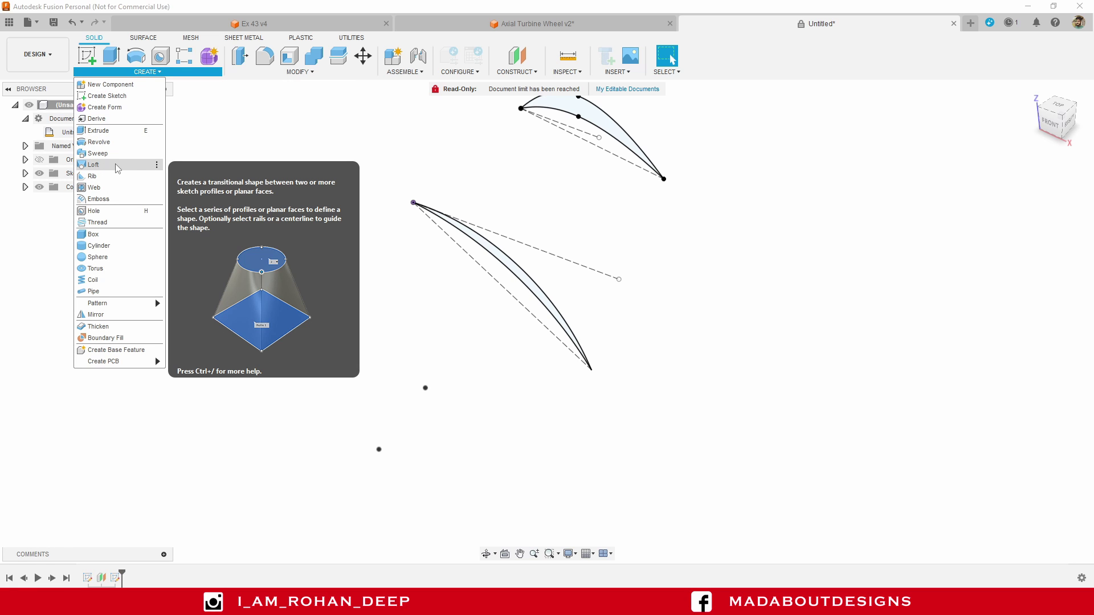
pyautogui.click(94, 165)
pyautogui.moveTo(302, 214); pyautogui.dragTo(288, 254, button='middle')
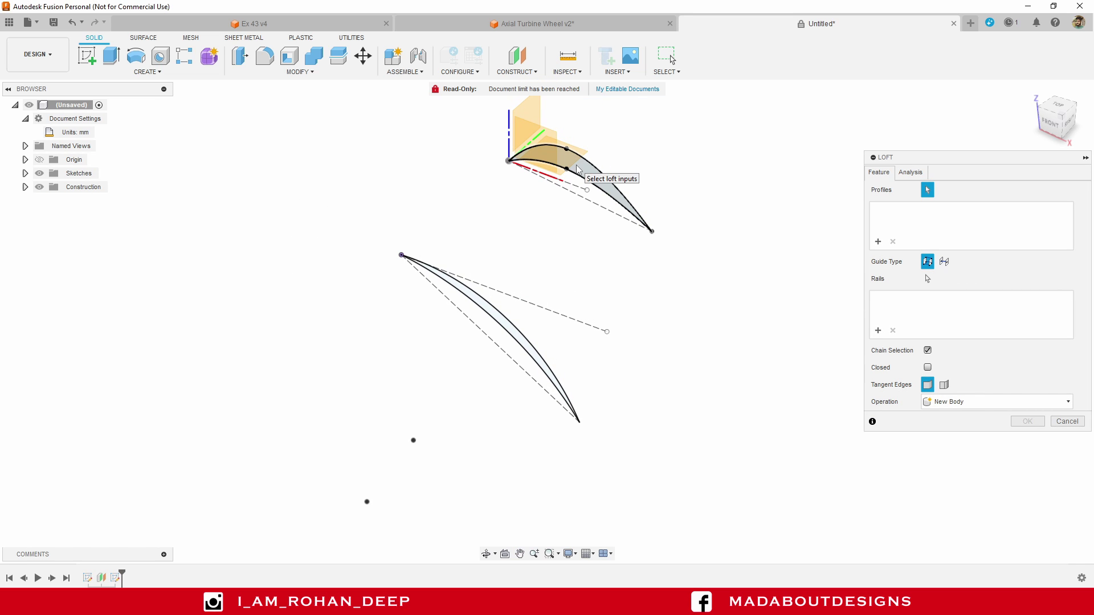
pyautogui.click(593, 176)
pyautogui.scroll(3, 630, 281)
pyautogui.moveTo(515, 326); pyautogui.dragTo(549, 246, button='middle')
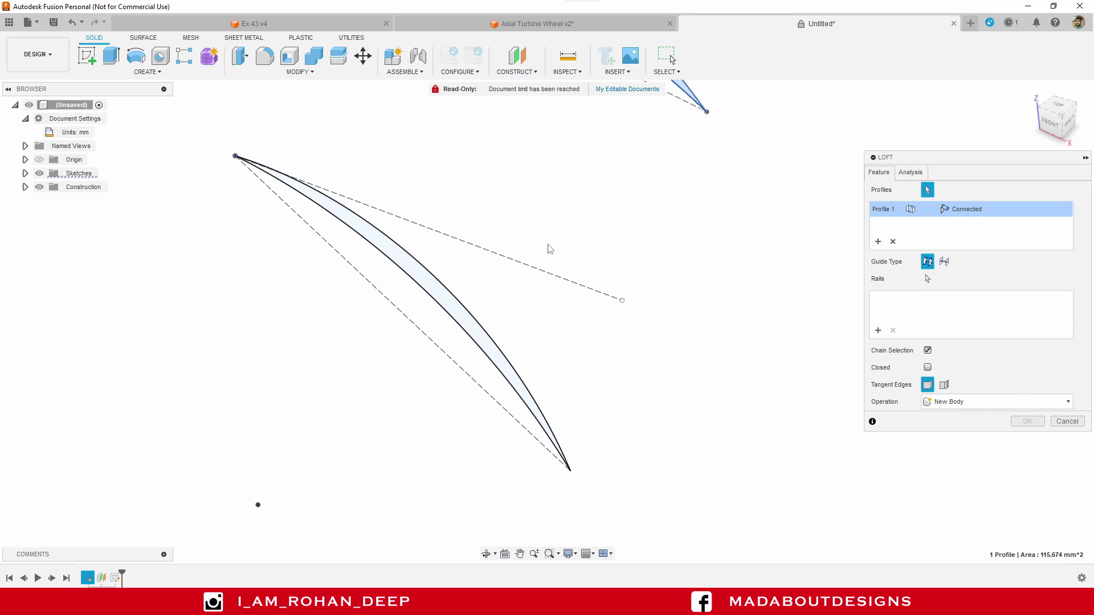
pyautogui.click(419, 272)
pyautogui.scroll(-5, 583, 195)
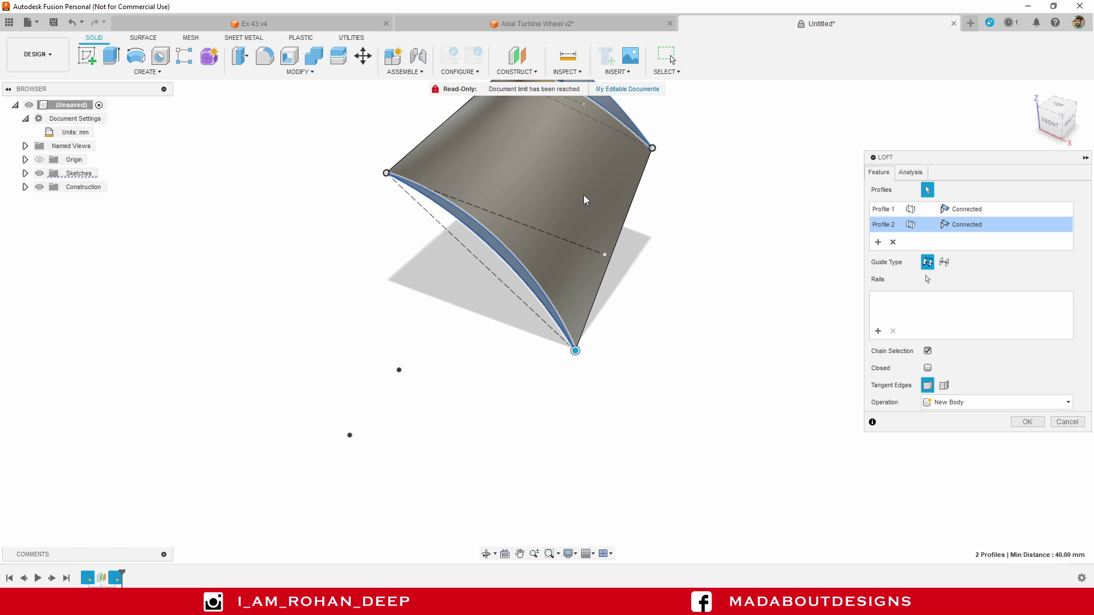
pyautogui.keyDown('shift'); pyautogui.moveTo(611, 231); pyautogui.dragTo(677, 215, button='middle'); pyautogui.keyUp('shift')
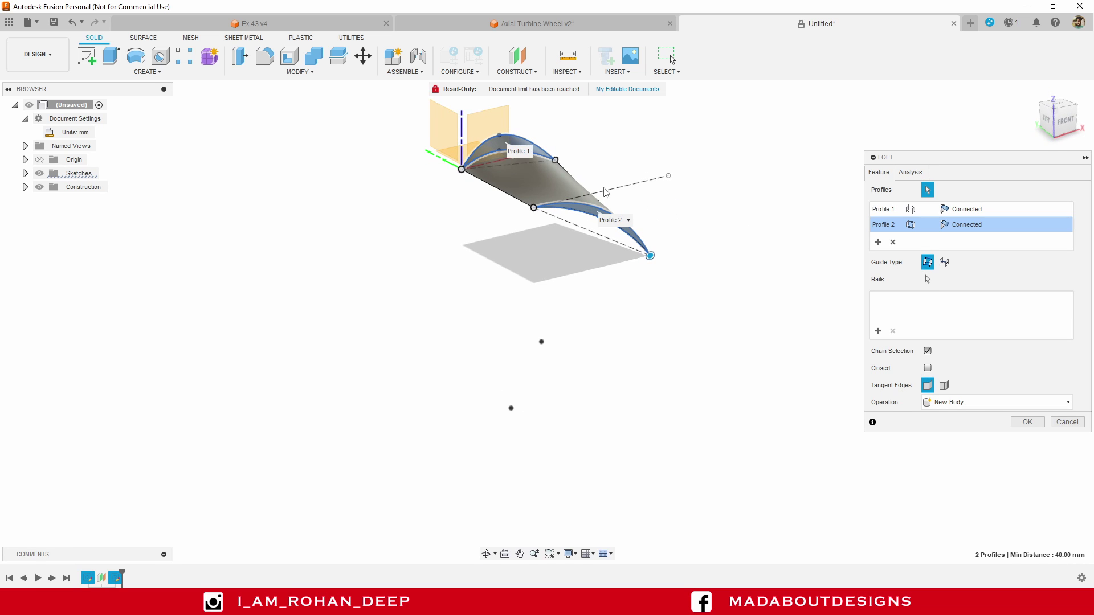
pyautogui.scroll(3, 607, 191)
pyautogui.moveTo(607, 191); pyautogui.dragTo(632, 253, button='middle')
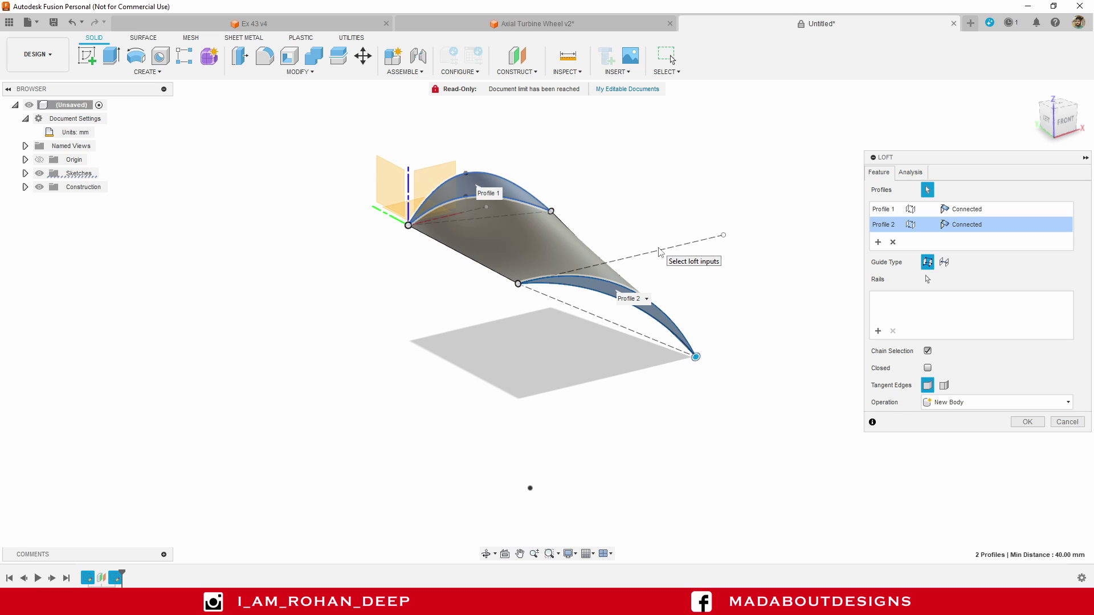
pyautogui.click(1028, 423)
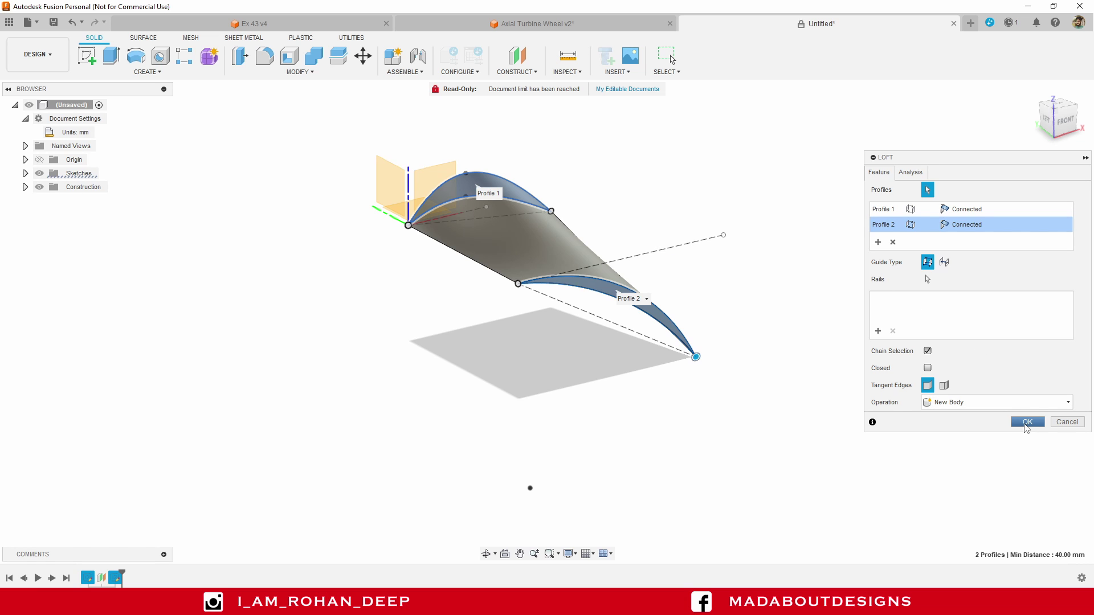
# Step: Start moving the blade body, show the origin, and set the move pivot at the origin point
pyautogui.moveTo(862, 381)
pyautogui.keyDown('shift'); pyautogui.mouseDown(button='middle')
pyautogui.moveTo(843, 357)
pyautogui.moveTo(847, 374)
pyautogui.mouseUp(button='middle'); pyautogui.keyUp('shift')
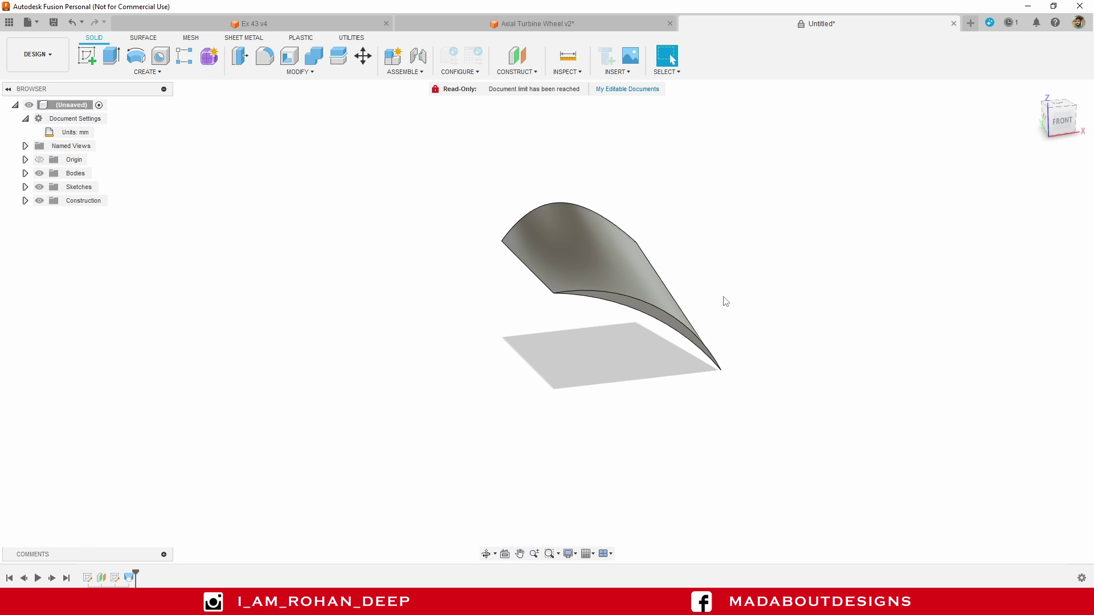
pyautogui.scroll(-2, 726, 301)
pyautogui.moveTo(726, 301); pyautogui.dragTo(657, 262, button='middle')
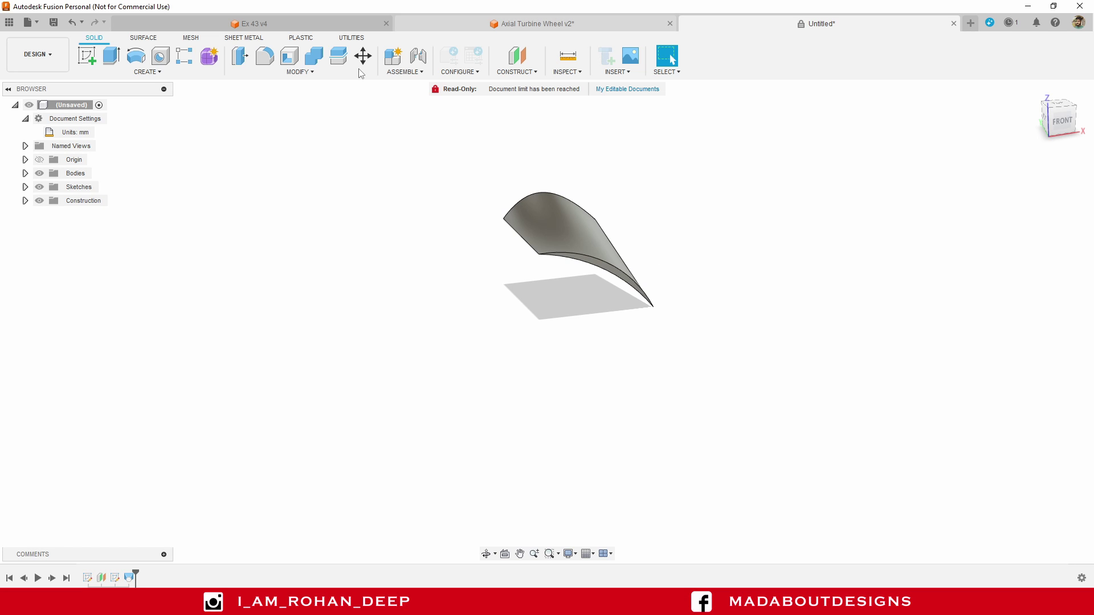
pyautogui.press('m')
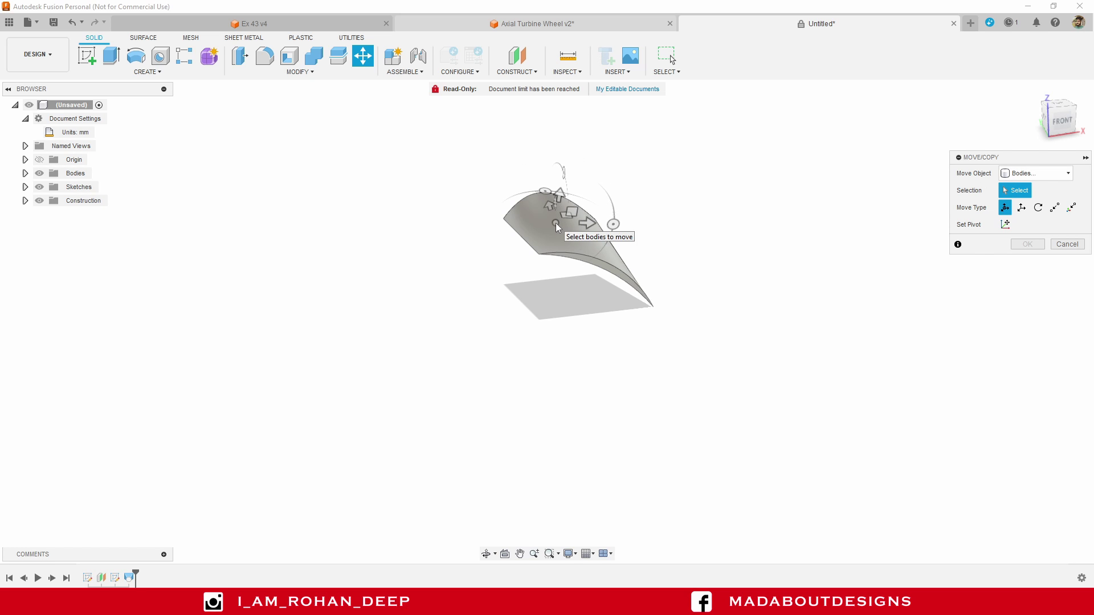
pyautogui.click(556, 228)
pyautogui.scroll(3, 463, 212)
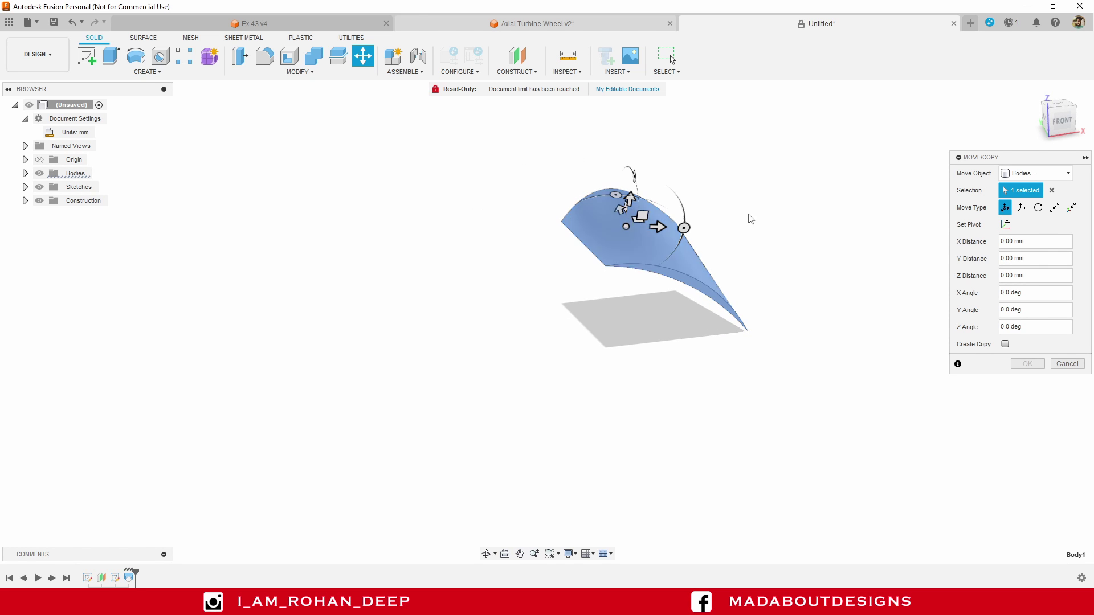
pyautogui.click(1005, 225)
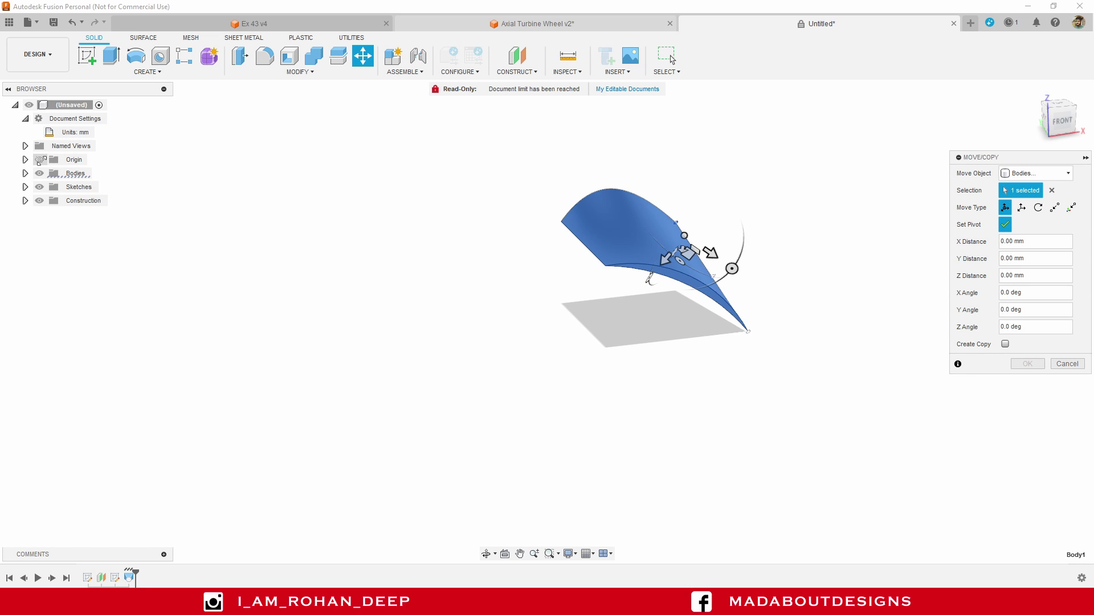
pyautogui.click(39, 160)
pyautogui.scroll(3, 531, 210)
pyautogui.click(575, 231)
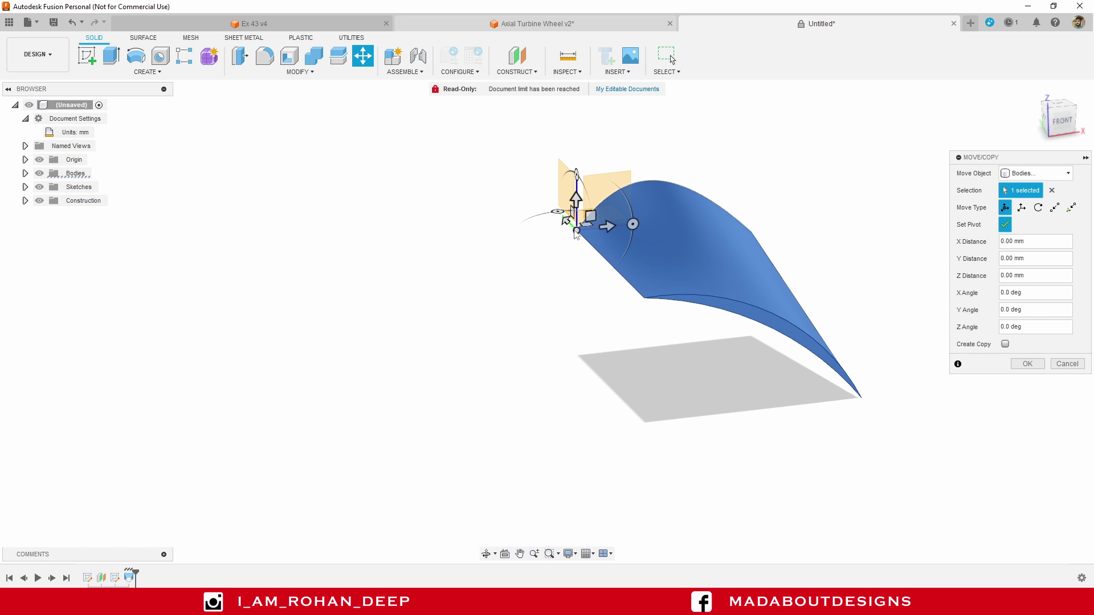
pyautogui.scroll(-2, 451, 255)
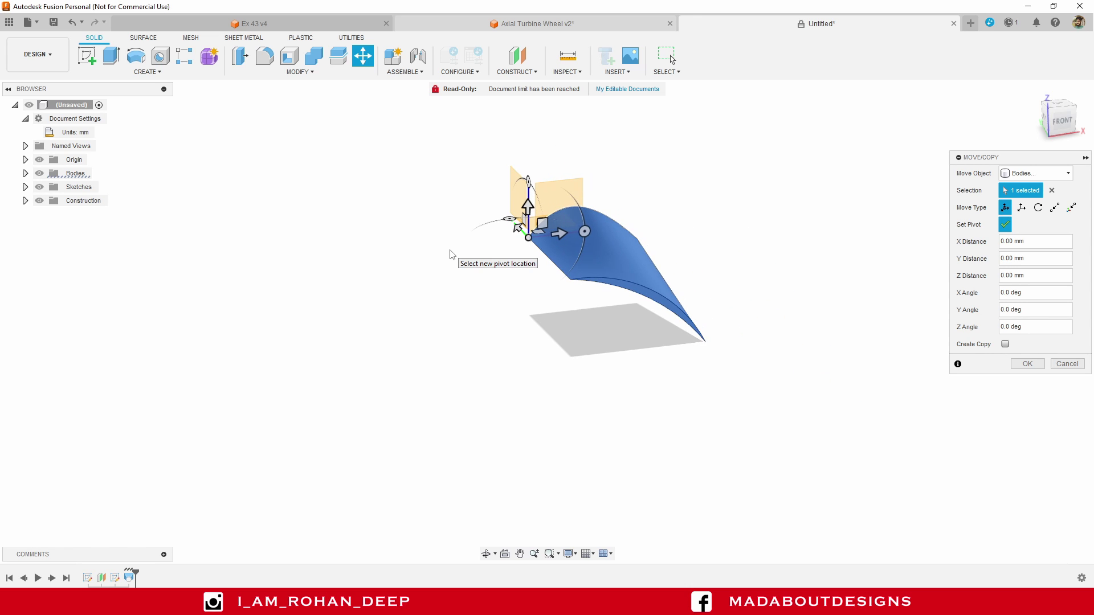
pyautogui.click(1006, 227)
# Step: Rotate the blade body 90 degrees about the Y axis through the origin pivot and hide the origin
pyautogui.keyDown('shift'); pyautogui.moveTo(654, 242); pyautogui.dragTo(634, 243, button='middle'); pyautogui.keyUp('shift')
pyautogui.moveTo(593, 235); pyautogui.dragTo(581, 265)
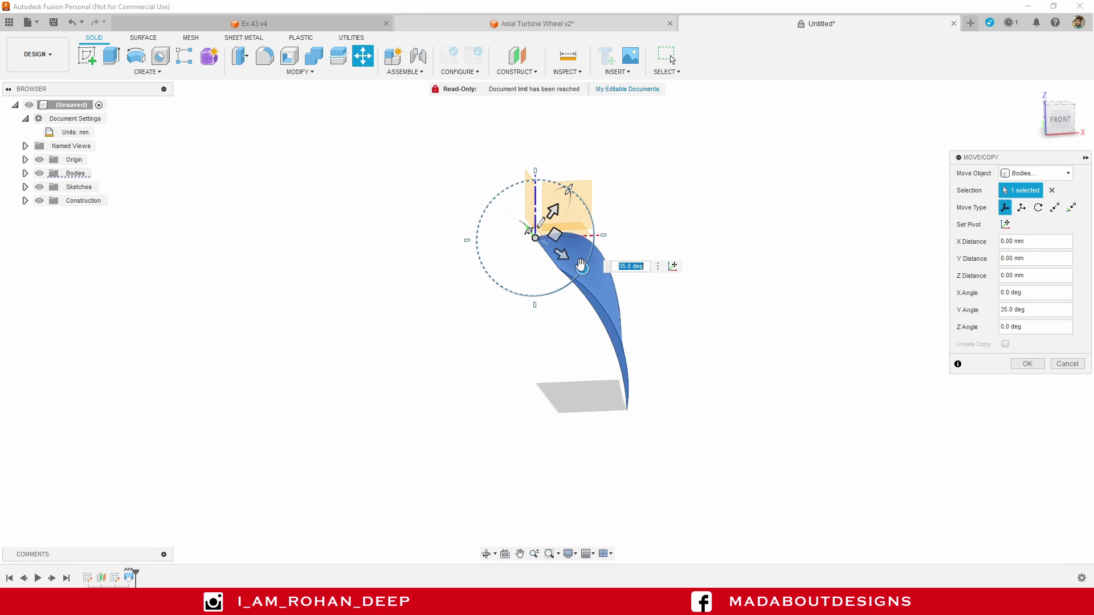
pyautogui.write('90')
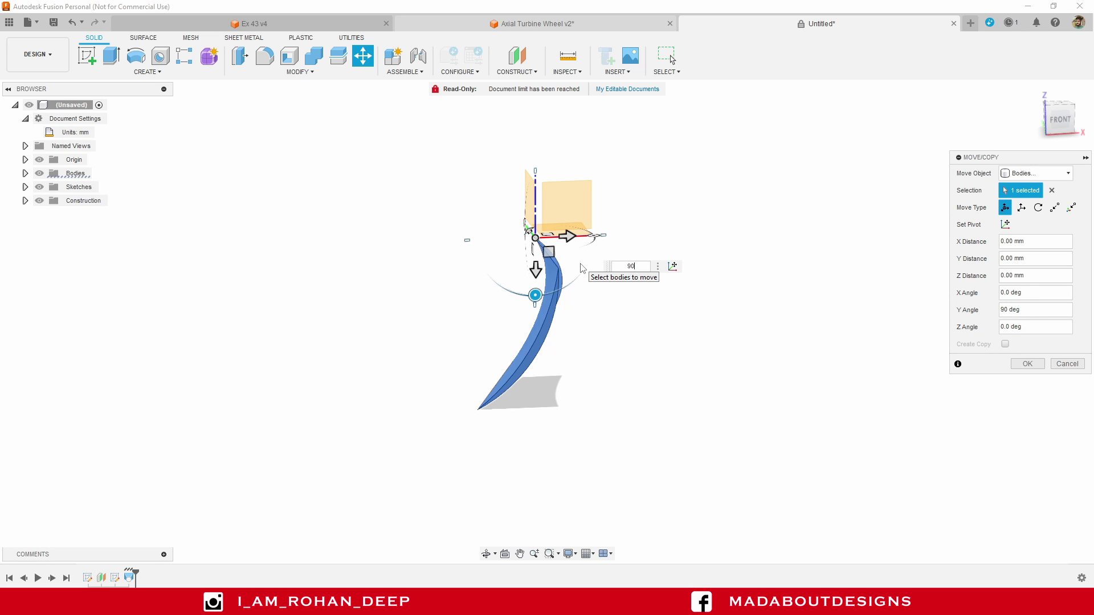
pyautogui.press('Return')
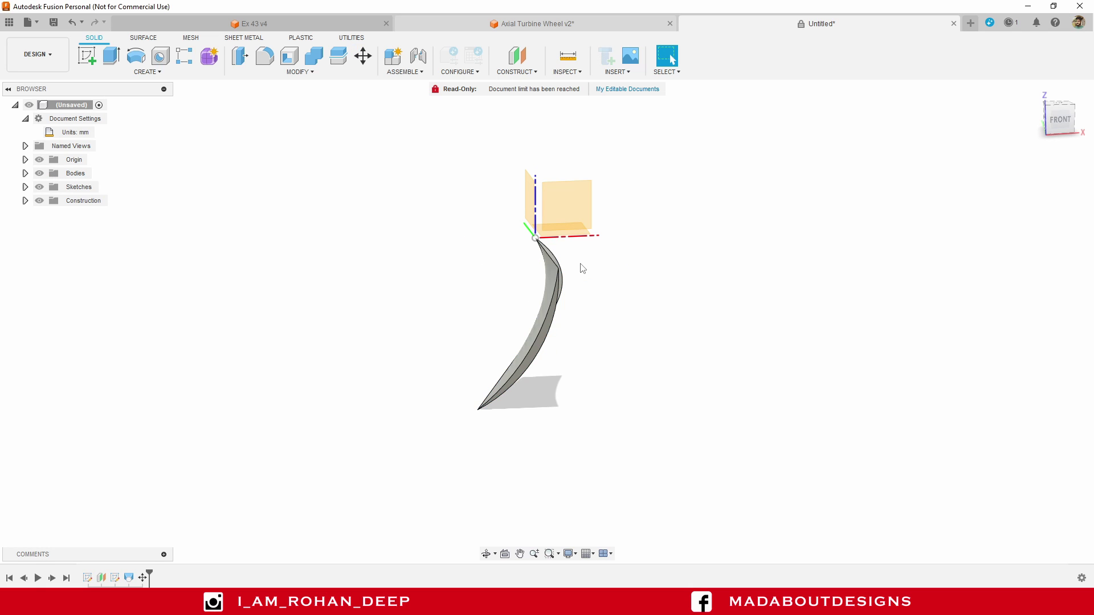
pyautogui.scroll(-2, 450, 230)
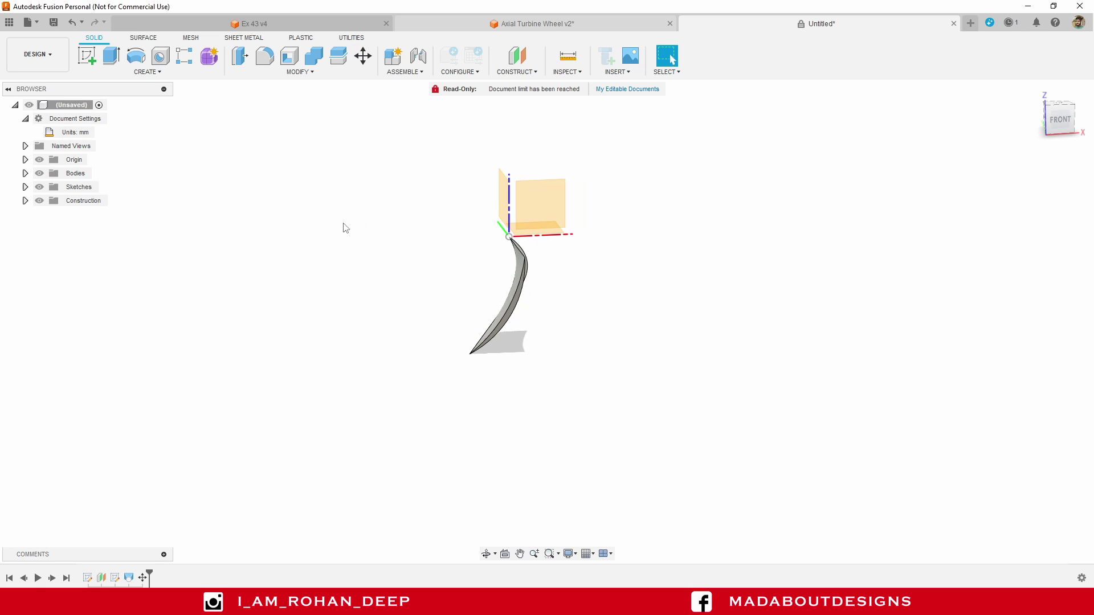
pyautogui.click(39, 159)
# Step: Fillet the blade's two straight side edges, one on each side, with a constant 0.2 mm radius
pyautogui.keyDown('shift'); pyautogui.moveTo(275, 241); pyautogui.dragTo(354, 251, button='middle'); pyautogui.keyUp('shift')
pyautogui.scroll(3, 557, 249)
pyautogui.scroll(3, 557, 248)
pyautogui.keyDown('shift'); pyautogui.moveTo(535, 238); pyautogui.dragTo(495, 247, button='middle'); pyautogui.keyUp('shift')
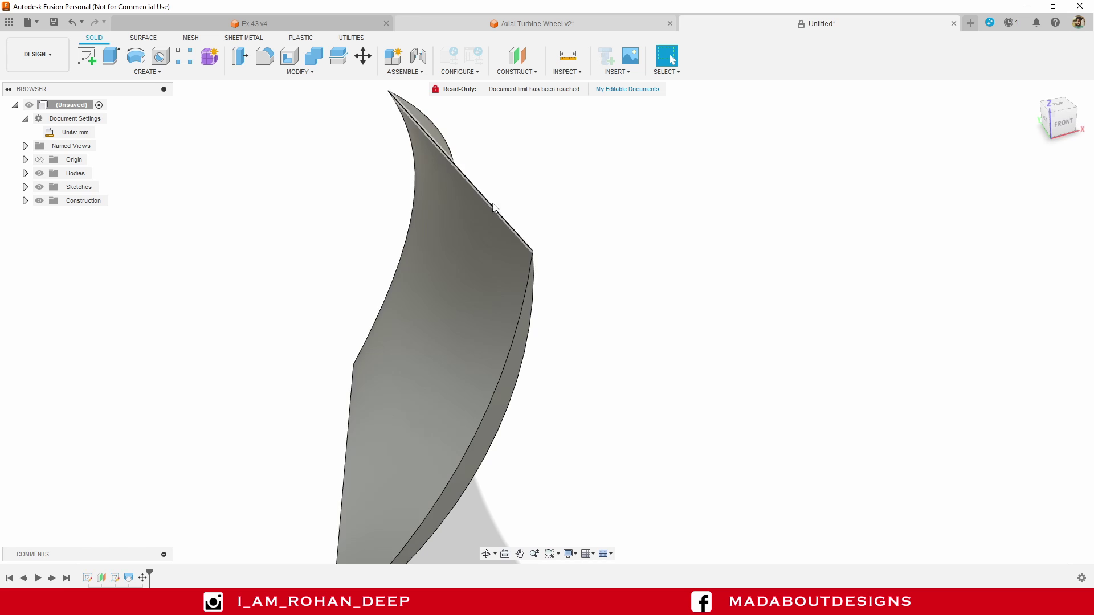
pyautogui.scroll(3, 524, 253)
pyautogui.scroll(-5, 562, 239)
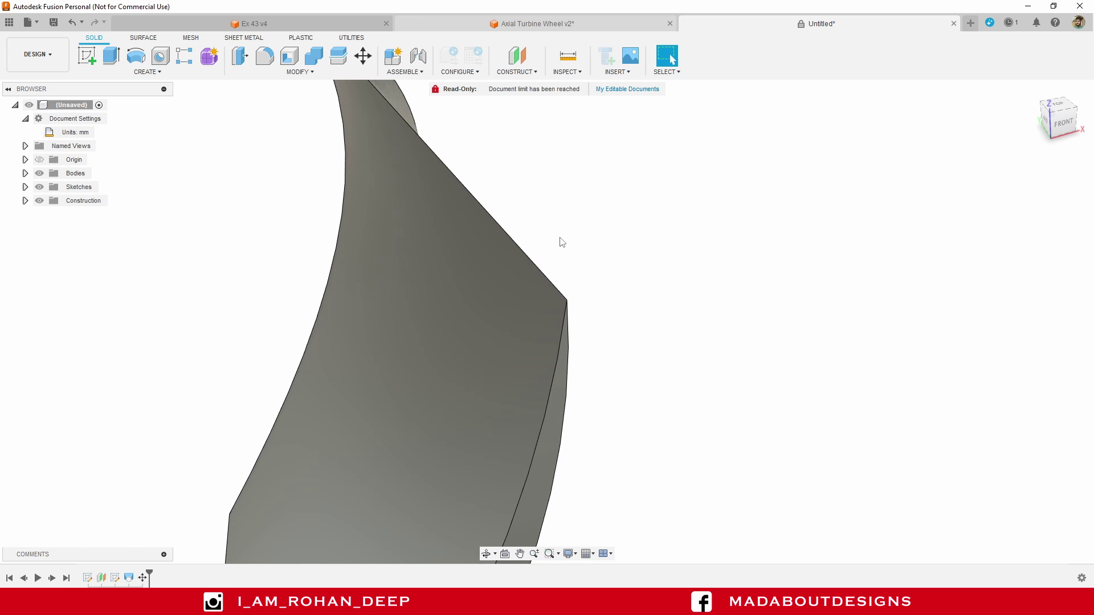
pyautogui.moveTo(566, 239); pyautogui.dragTo(550, 180, button='middle')
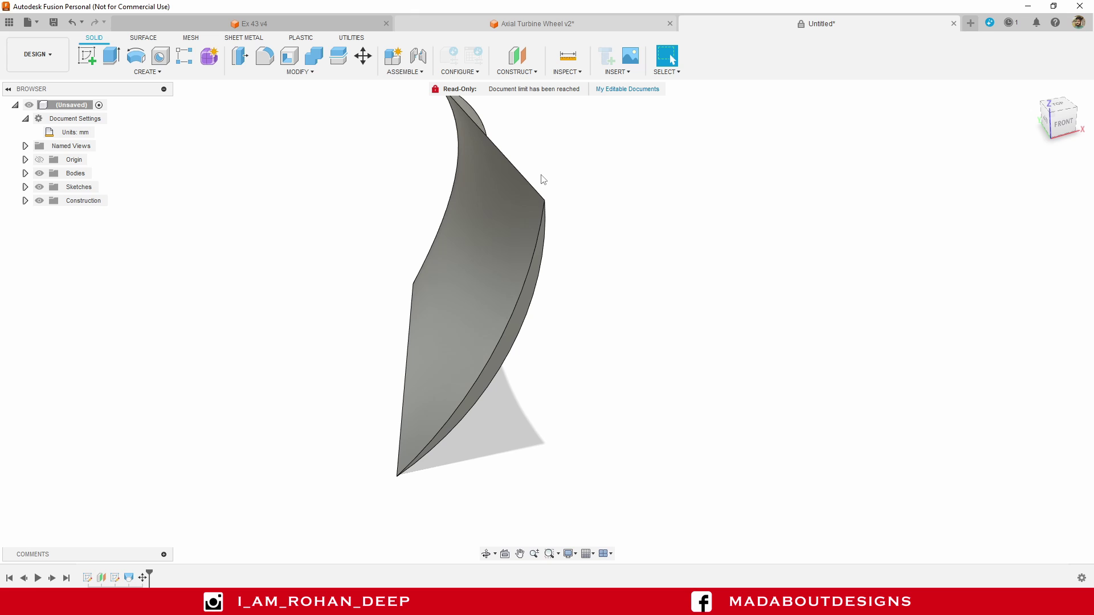
pyautogui.click(332, 76)
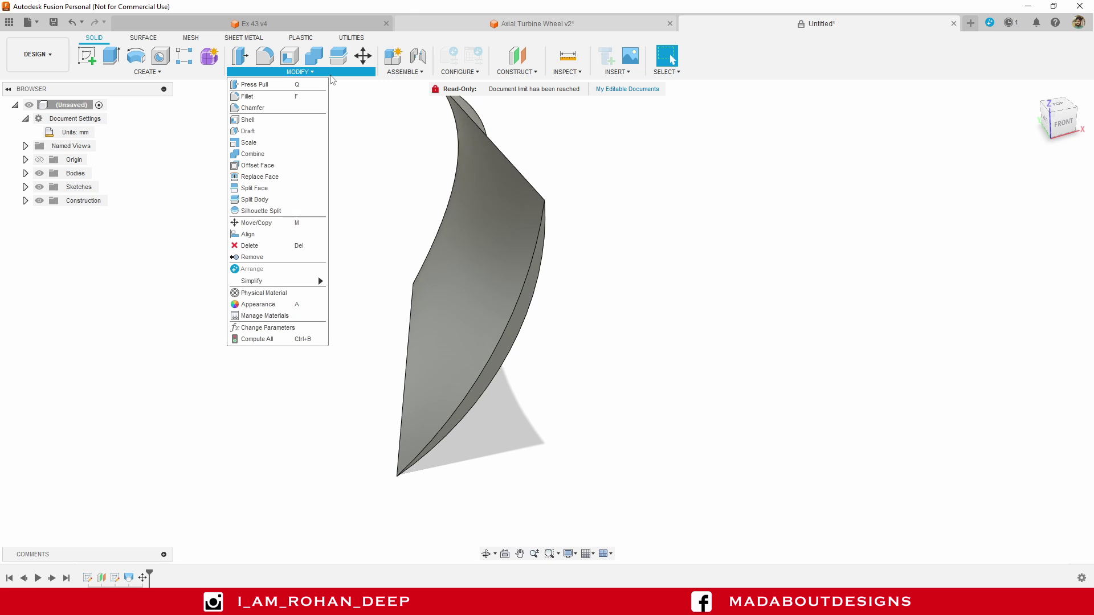
pyautogui.click(254, 98)
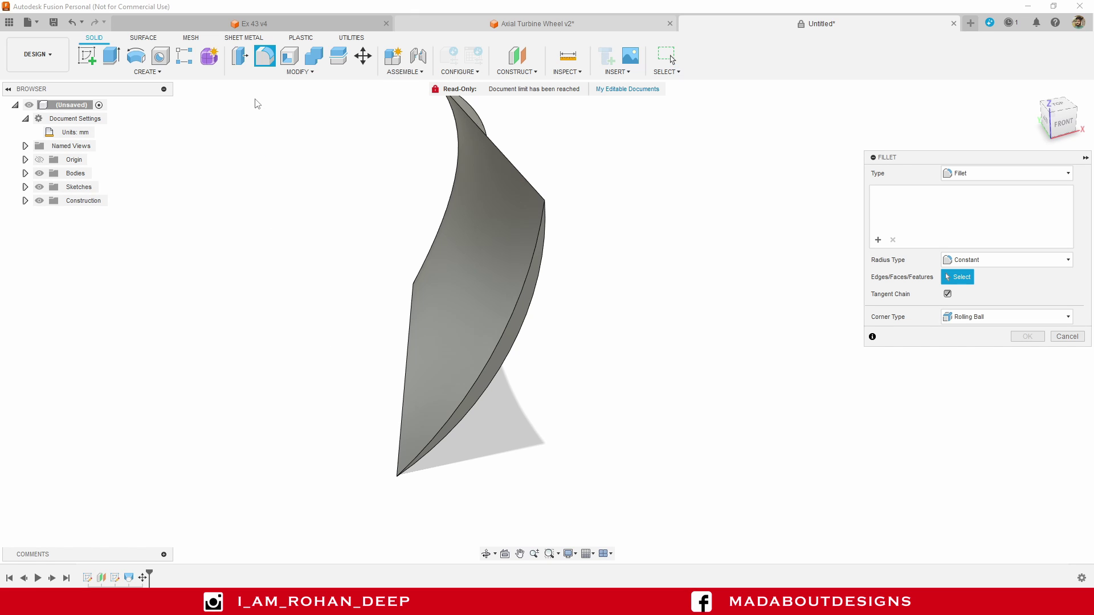
pyautogui.click(497, 147)
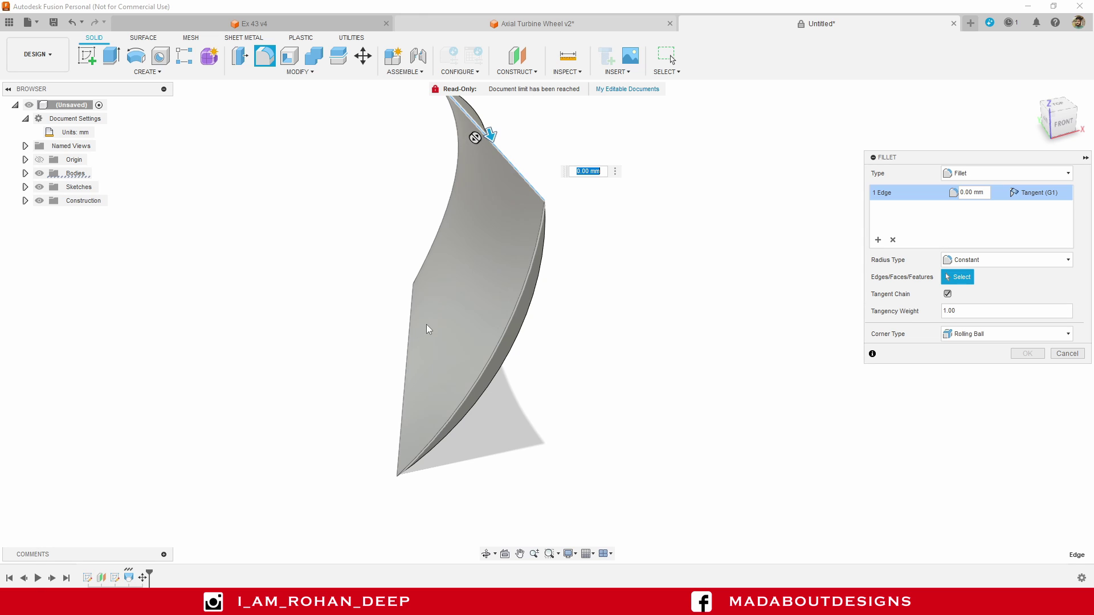
pyautogui.click(408, 355)
pyautogui.scroll(-2, 288, 358)
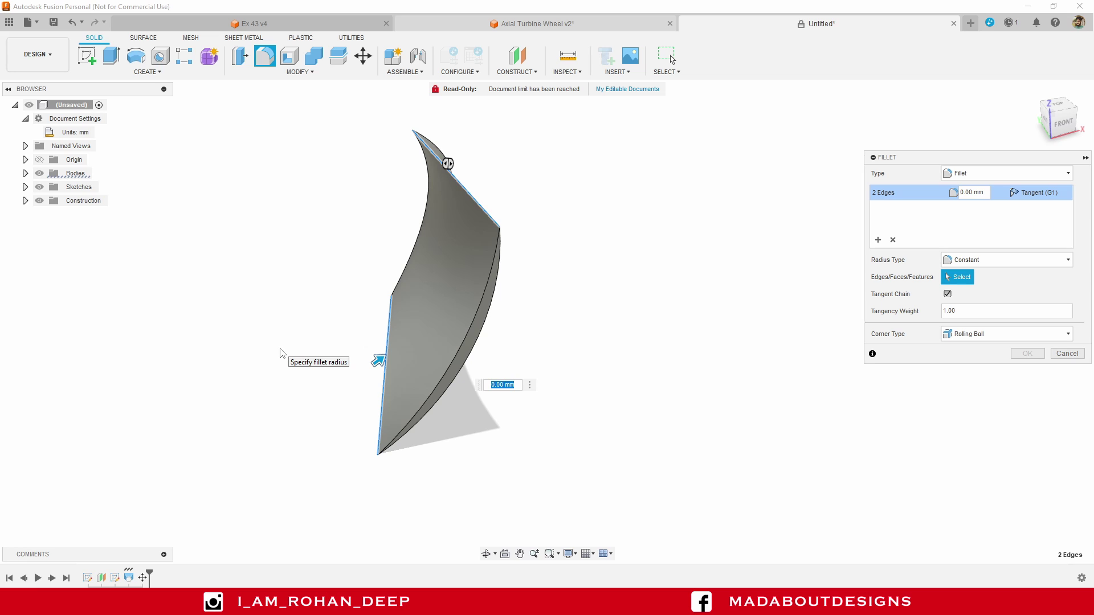
pyautogui.press('BackSpace')
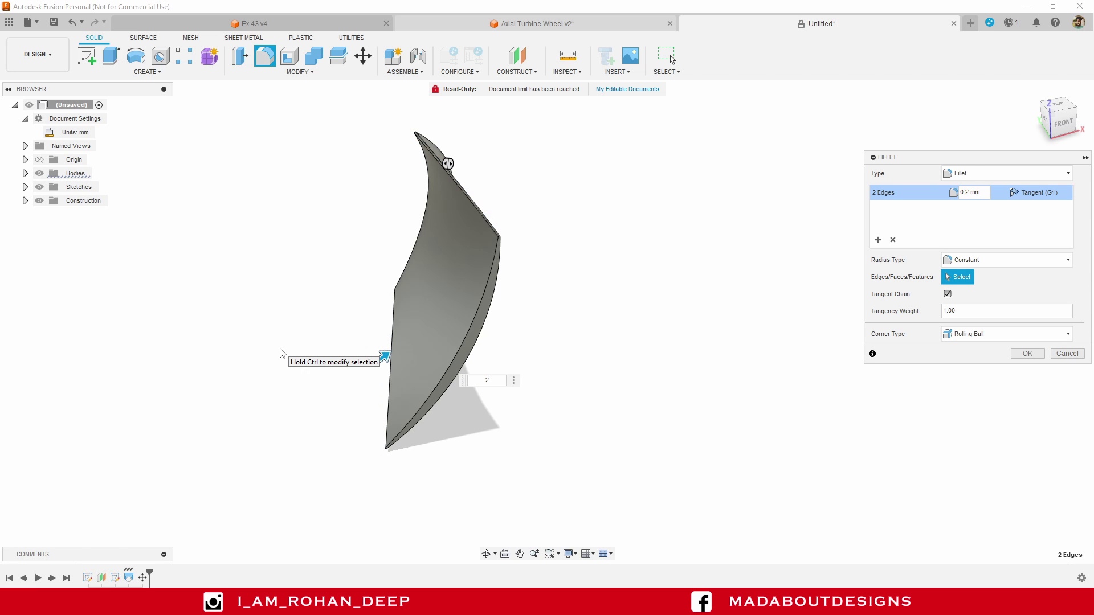
pyautogui.press('Return')
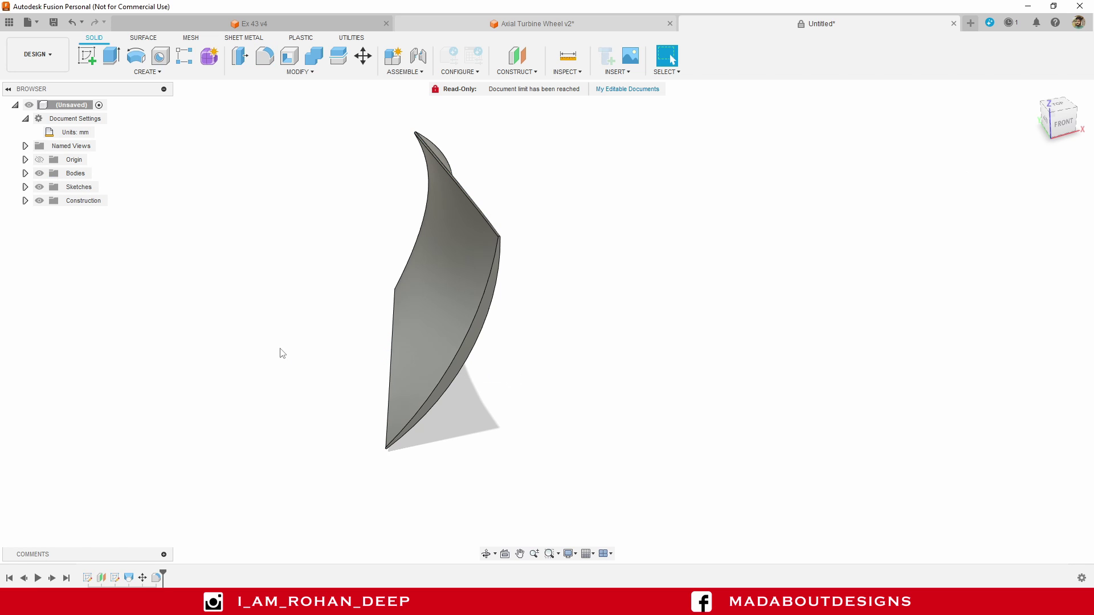
# Step: Create a new sketch on the horizontal XY origin plane, seen from below the blade
pyautogui.scroll(-3, 282, 353)
pyautogui.moveTo(286, 346)
pyautogui.keyDown('shift'); pyautogui.mouseDown(button='middle')
pyautogui.moveTo(319, 283)
pyautogui.moveTo(374, 255)
pyautogui.moveTo(371, 310)
pyautogui.moveTo(235, 320)
pyautogui.moveTo(266, 339)
pyautogui.moveTo(305, 342)
pyautogui.mouseUp(button='middle'); pyautogui.keyUp('shift')
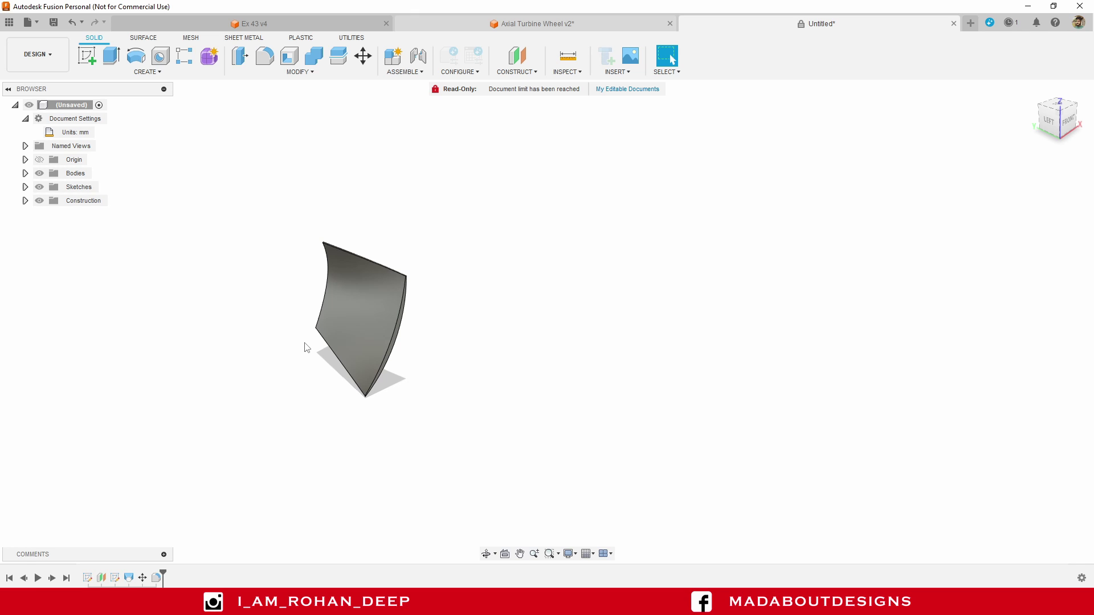
pyautogui.click(90, 52)
pyautogui.keyDown('shift'); pyautogui.moveTo(428, 251); pyautogui.dragTo(537, 300, button='middle'); pyautogui.keyUp('shift')
pyautogui.click(241, 361)
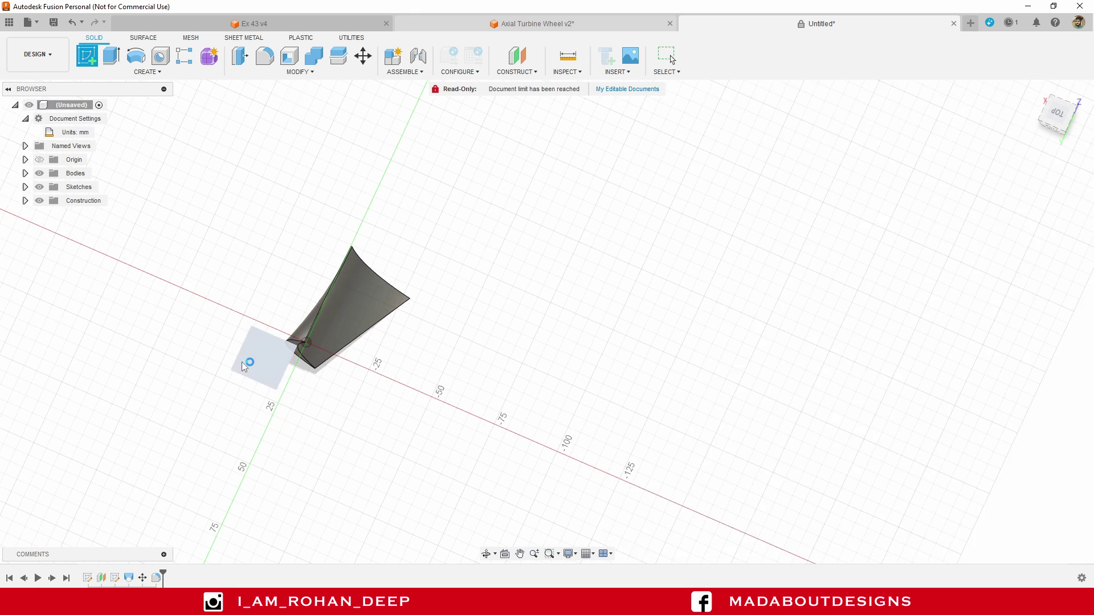
pyautogui.moveTo(581, 341)
pyautogui.mouseDown(button='middle')
pyautogui.moveTo(618, 335)
pyautogui.moveTo(567, 300)
pyautogui.mouseUp(button='middle')
pyautogui.scroll(-1, 567, 302)
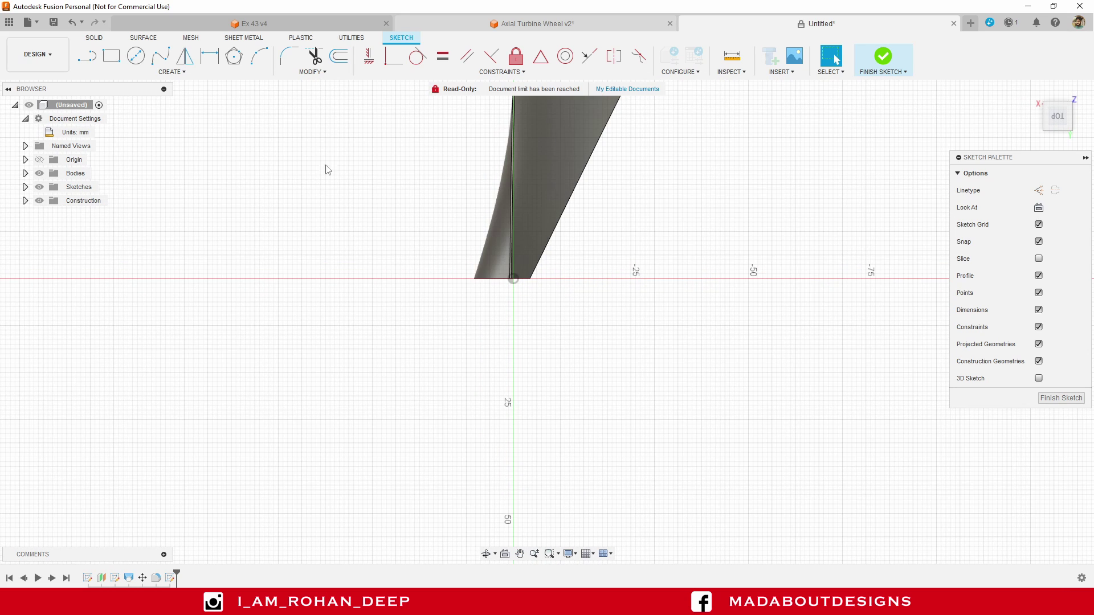
# Step: Draw a 30 mm diameter circle centred on the origin using the Center Diameter Circle tool
pyautogui.click(183, 72)
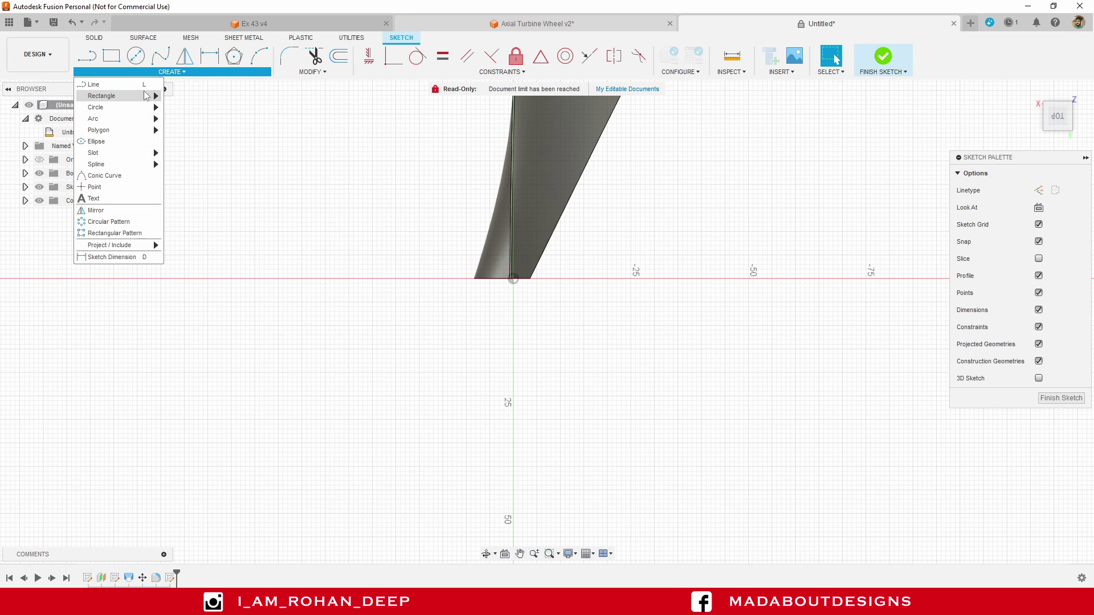
pyautogui.moveTo(143, 112)
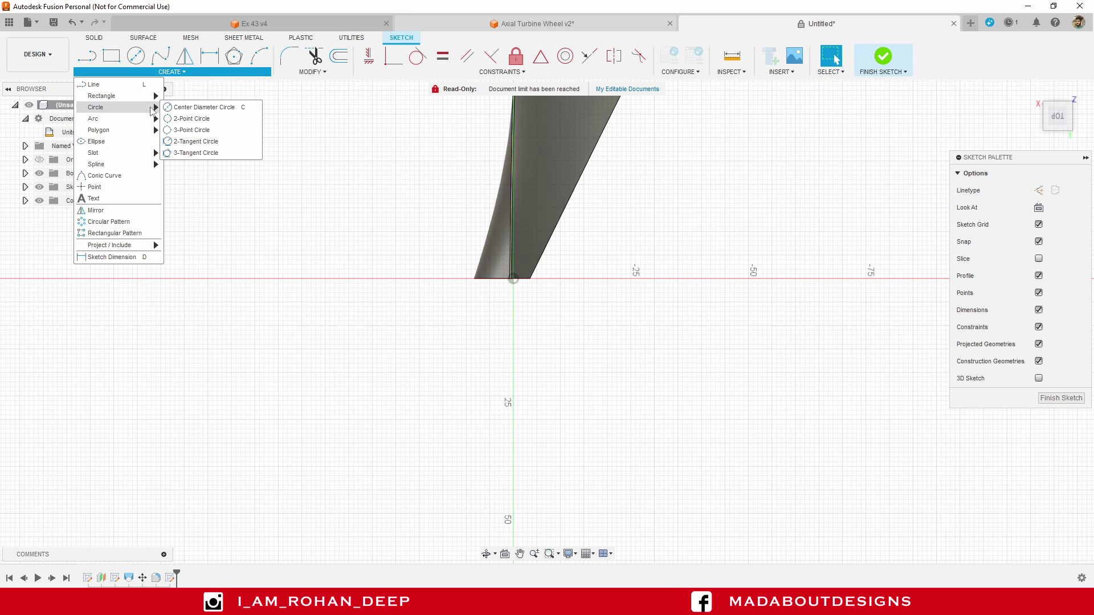
pyautogui.click(200, 108)
pyautogui.scroll(2, 447, 227)
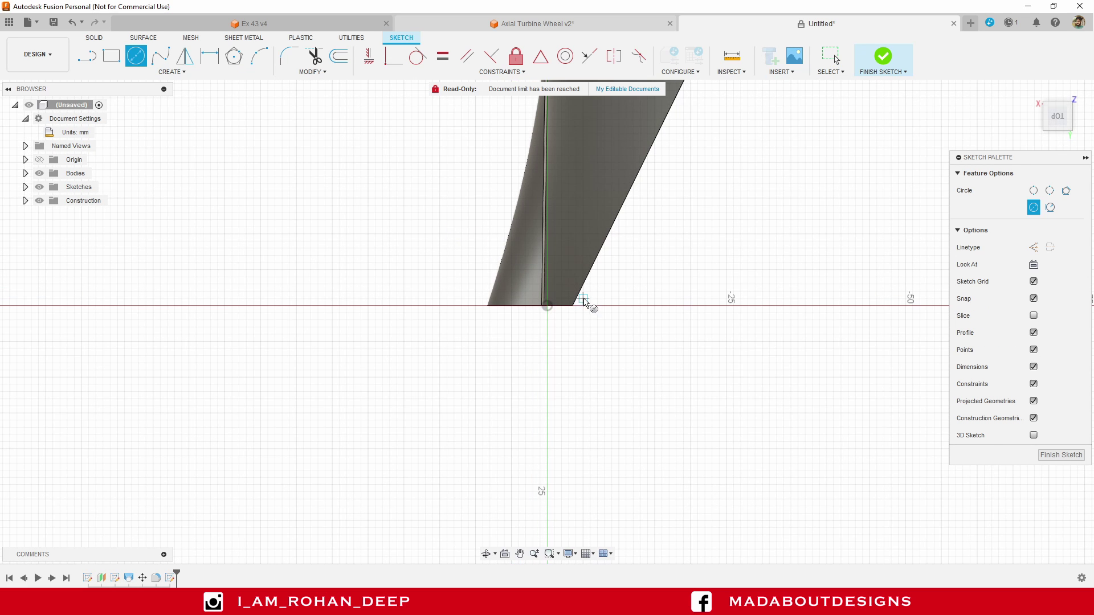
pyautogui.click(547, 306)
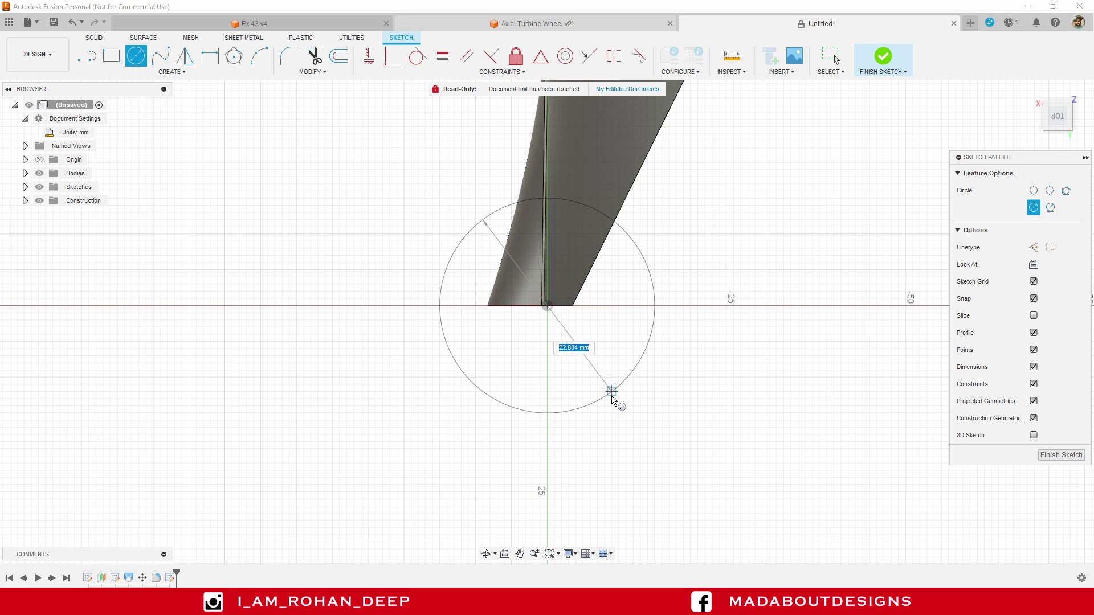
pyautogui.scroll(-1, 626, 435)
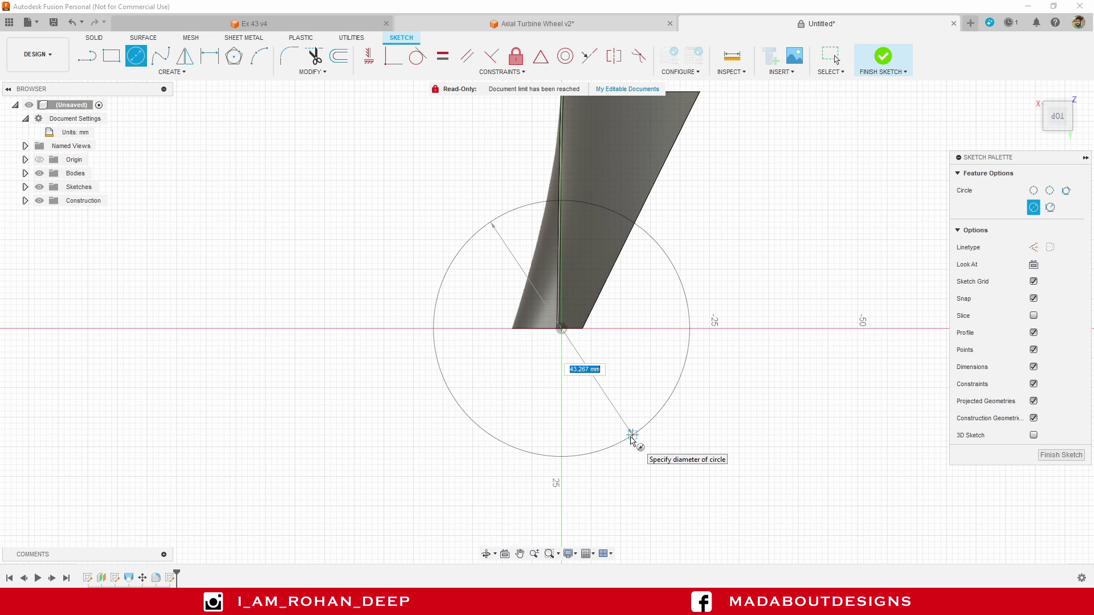
pyautogui.write('30')
pyautogui.press('Return')
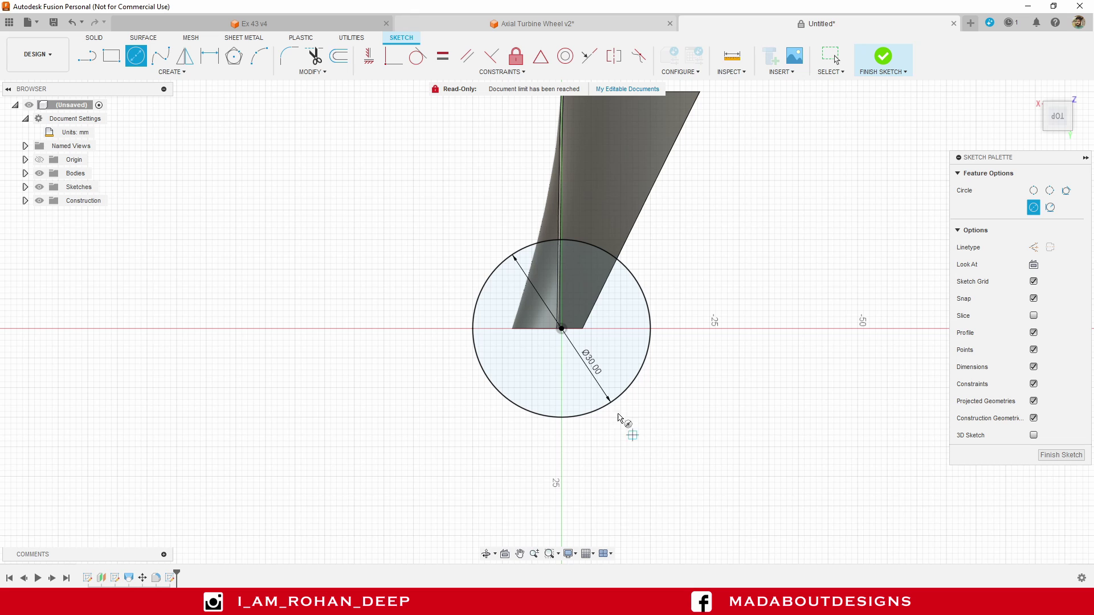
# Step: Draw a concentric 90 mm diameter circle centred on the origin and finish the sketch
pyautogui.scroll(2, 600, 391)
pyautogui.press('c')
pyautogui.click(562, 336)
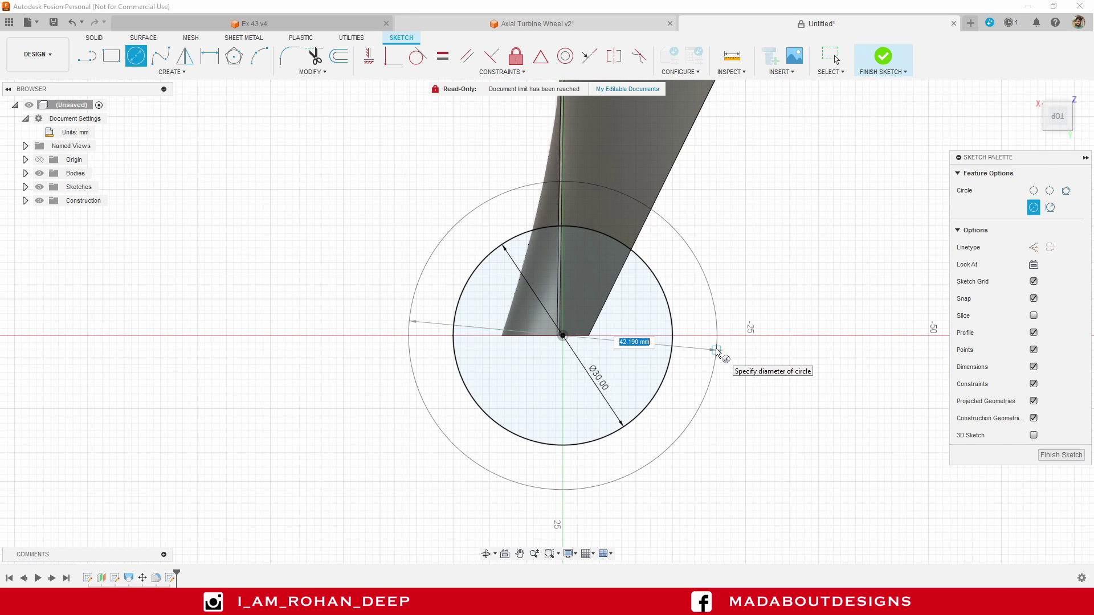
pyautogui.write('90')
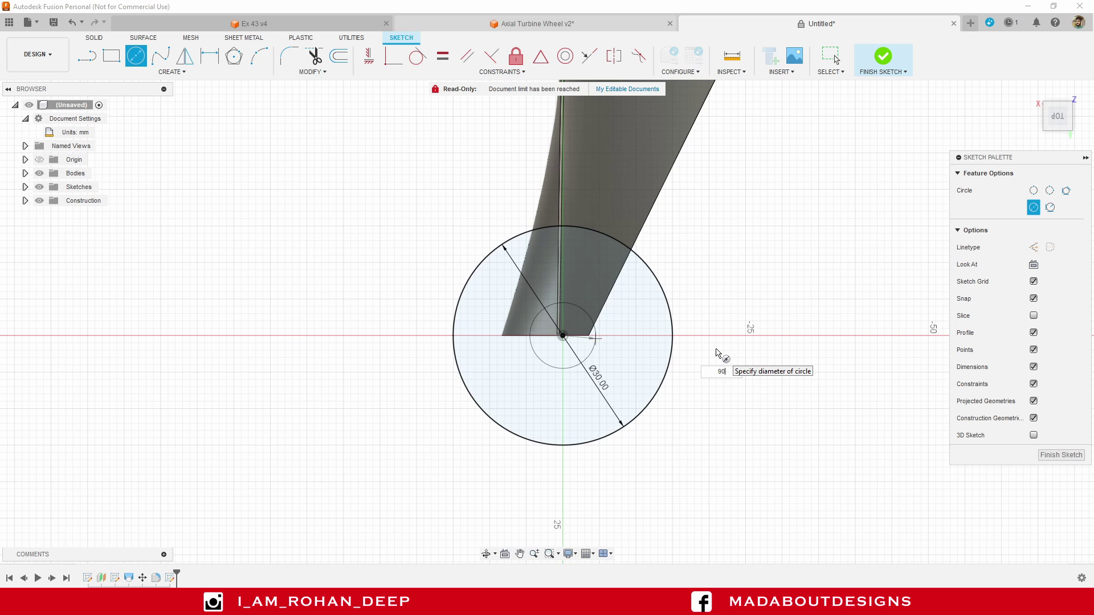
pyautogui.press('Return')
pyautogui.press('Escape')
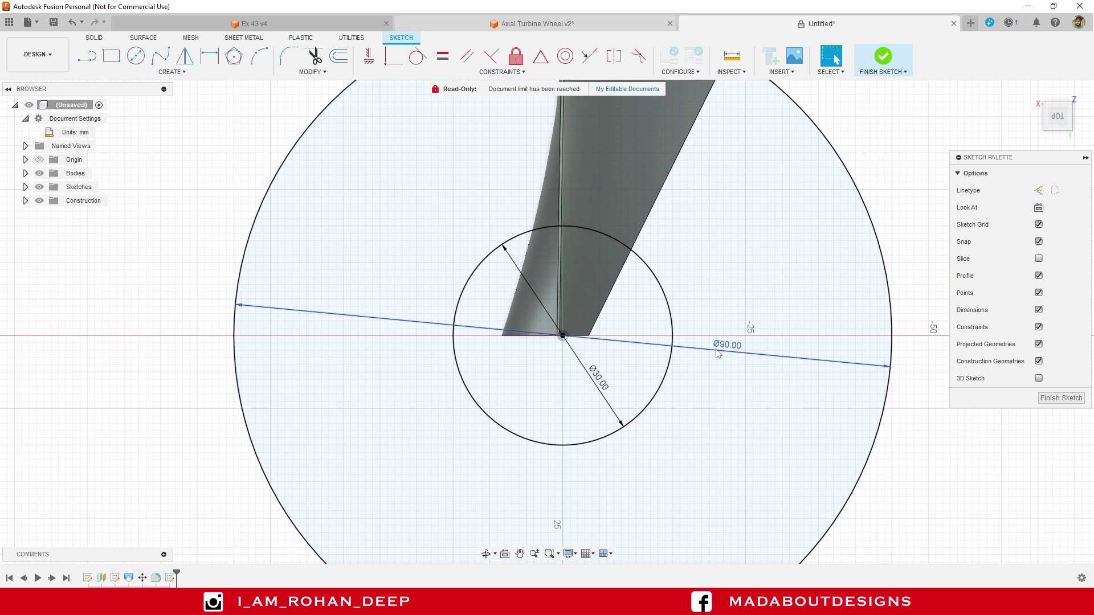
pyautogui.scroll(-5, 717, 354)
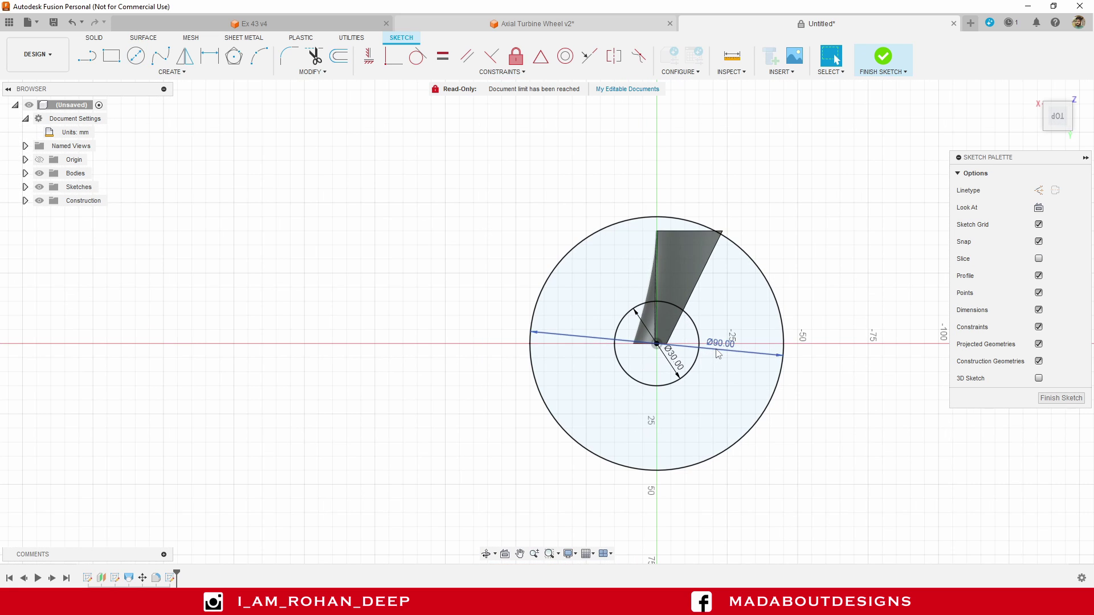
pyautogui.moveTo(767, 440)
pyautogui.keyDown('shift'); pyautogui.mouseDown(button='middle')
pyautogui.moveTo(741, 400)
pyautogui.moveTo(700, 385)
pyautogui.mouseUp(button='middle'); pyautogui.keyUp('shift')
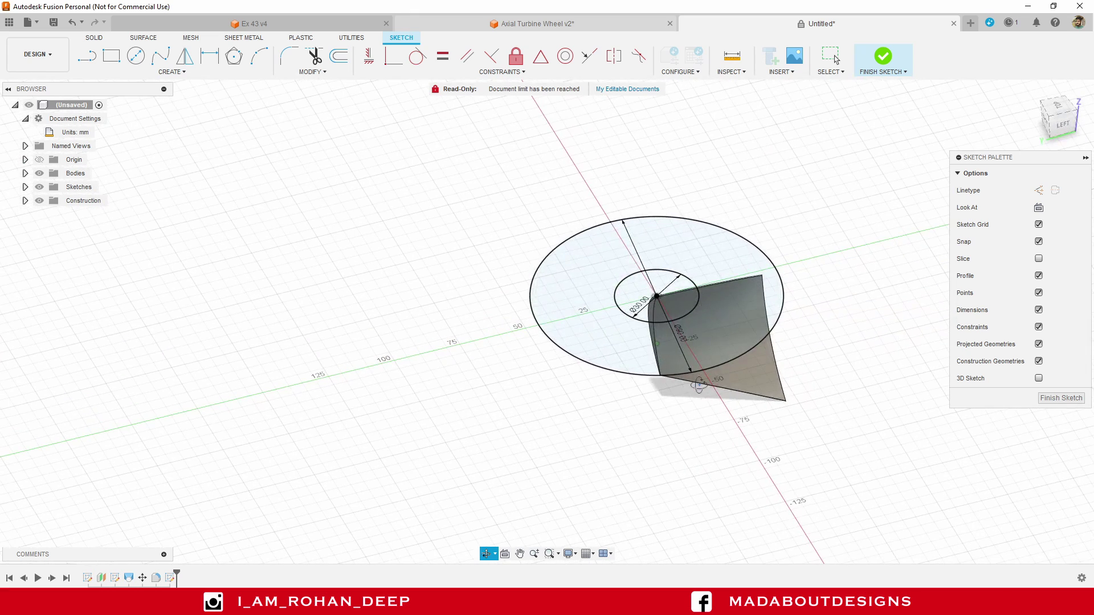
pyautogui.click(883, 57)
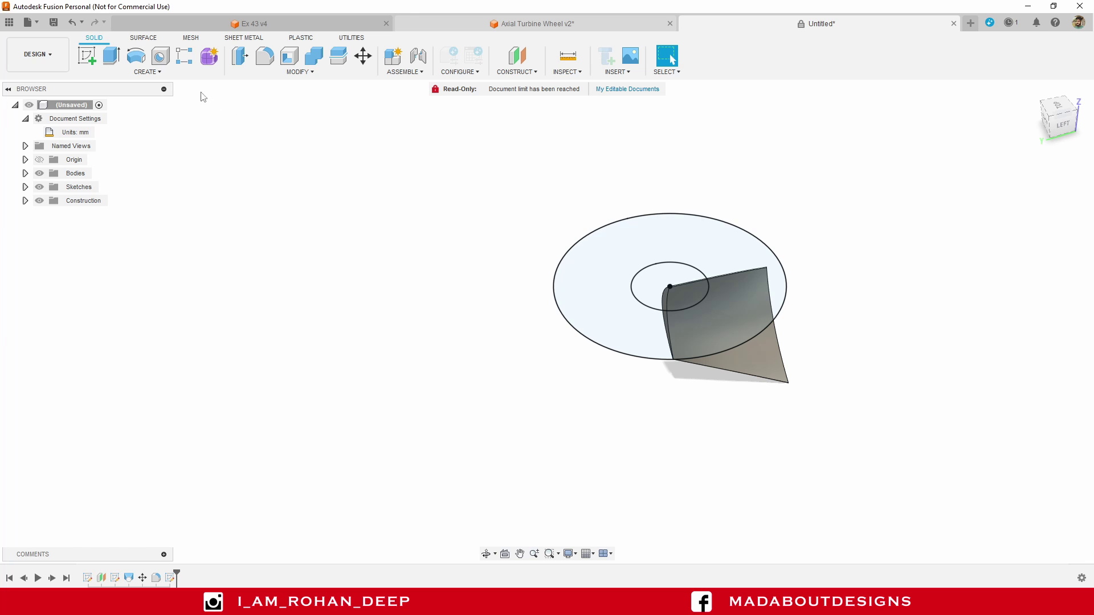
# Step: Start extruding the ring profile between the two circles about 30 mm downward, towards the blade's side
pyautogui.click(165, 73)
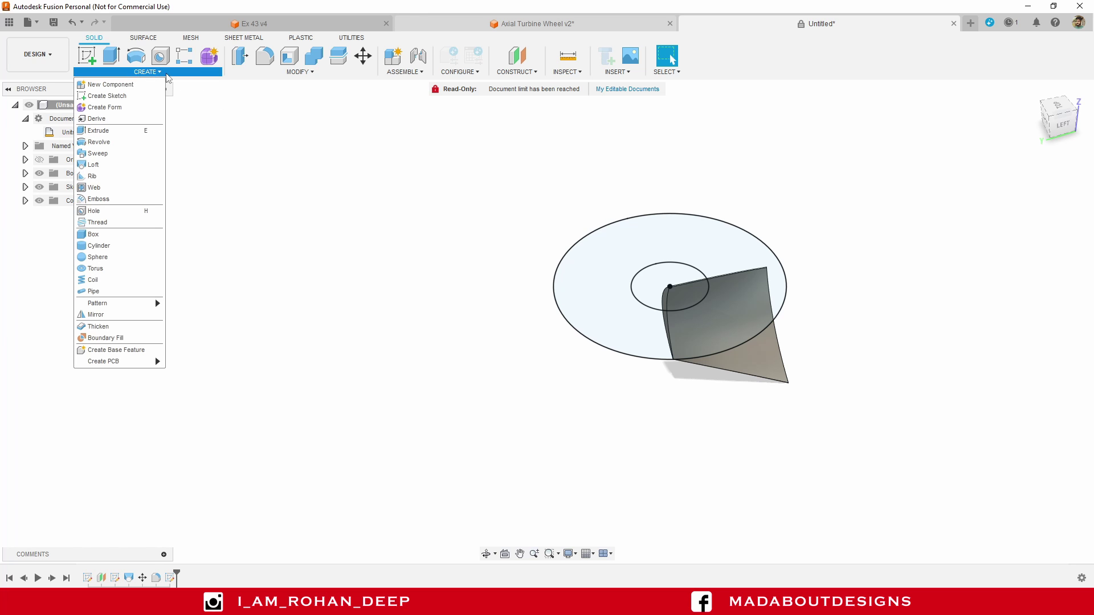
pyautogui.click(115, 137)
pyautogui.moveTo(490, 224); pyautogui.dragTo(422, 185, button='middle')
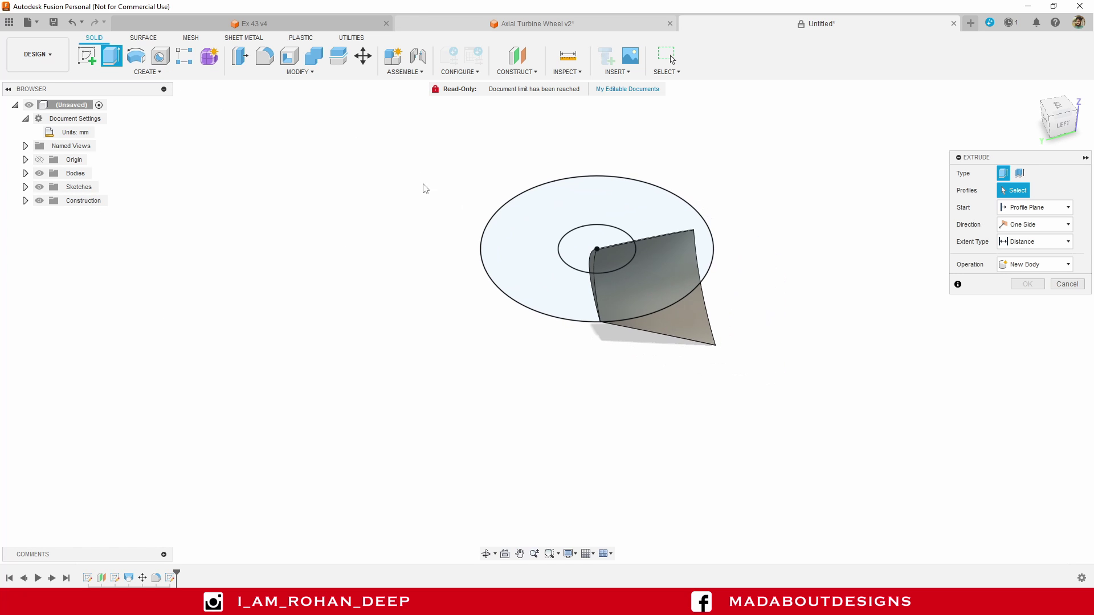
pyautogui.click(525, 217)
pyautogui.keyDown('shift'); pyautogui.moveTo(501, 320); pyautogui.dragTo(558, 246, button='middle'); pyautogui.keyUp('shift')
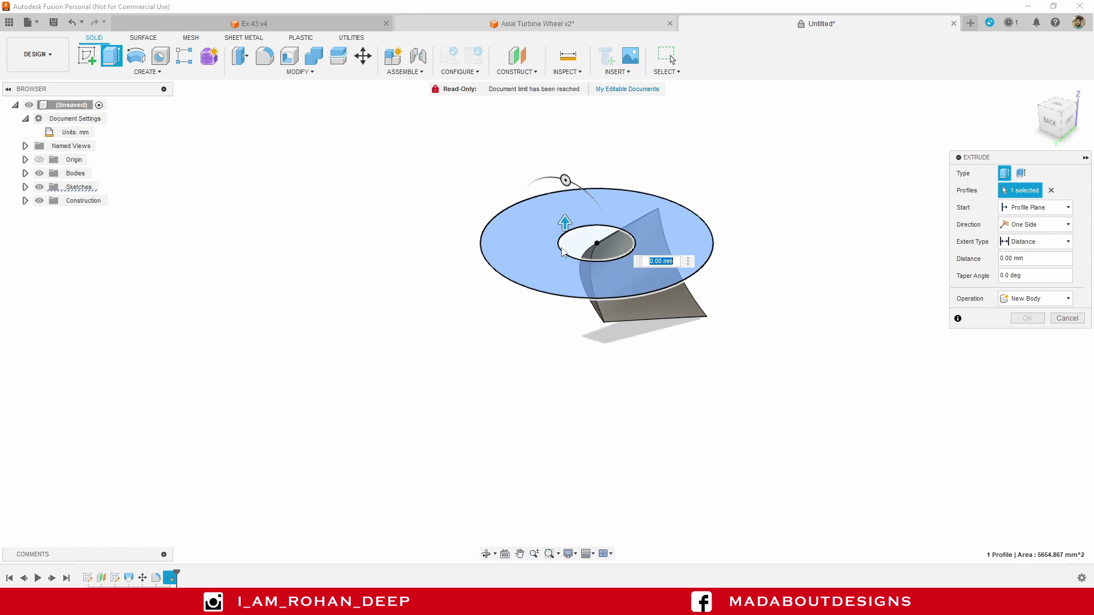
pyautogui.moveTo(565, 223); pyautogui.dragTo(570, 290)
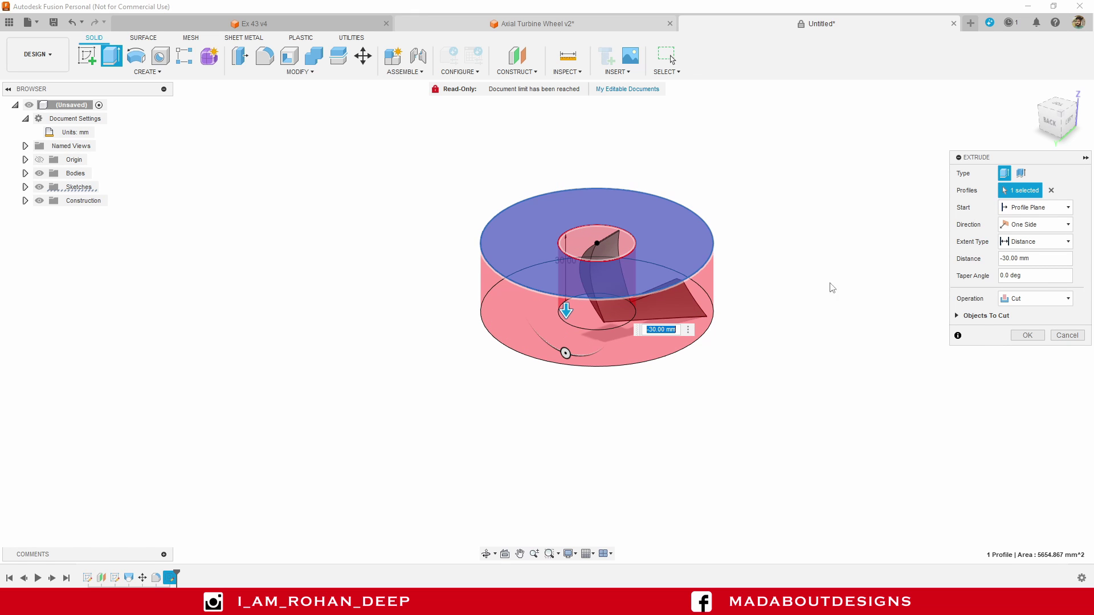
# Step: Set the ring's extrusion distance to -35 mm and its operation to New Body
pyautogui.moveTo(1028, 260); pyautogui.dragTo(996, 264)
pyautogui.moveTo(1028, 260); pyautogui.dragTo(1012, 260)
pyautogui.press('BackSpace')
pyautogui.press('BackSpace')
pyautogui.press('BackSpace')
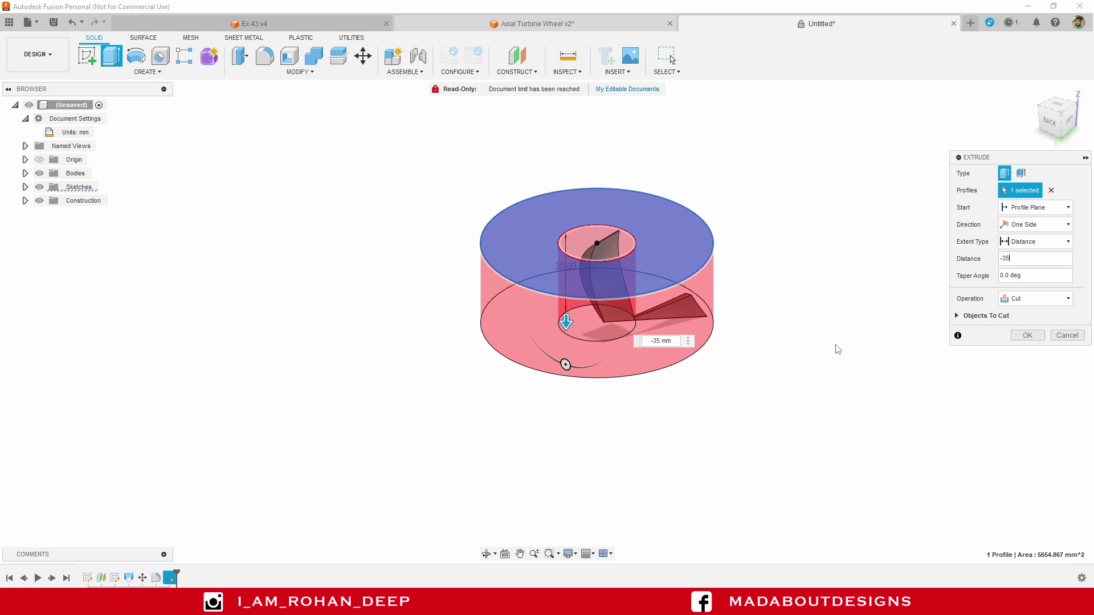
pyautogui.click(1010, 297)
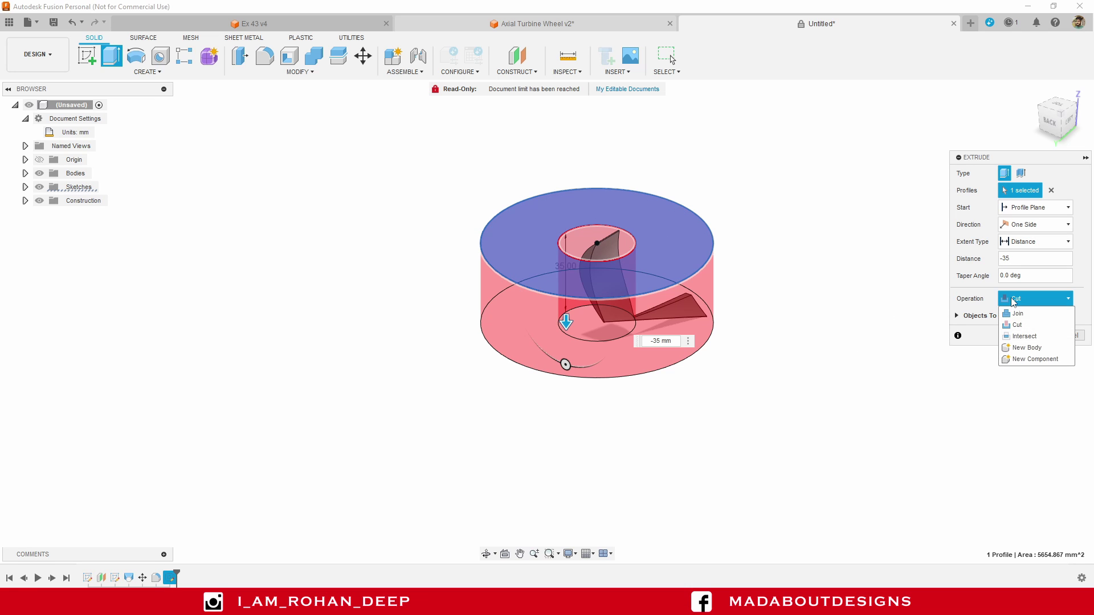
pyautogui.click(1025, 348)
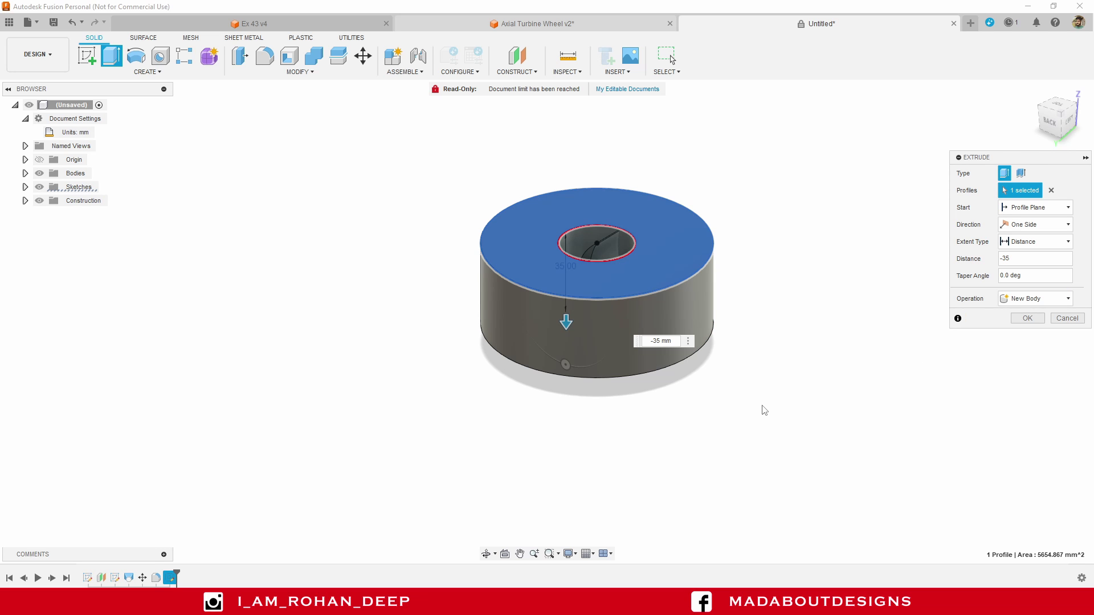